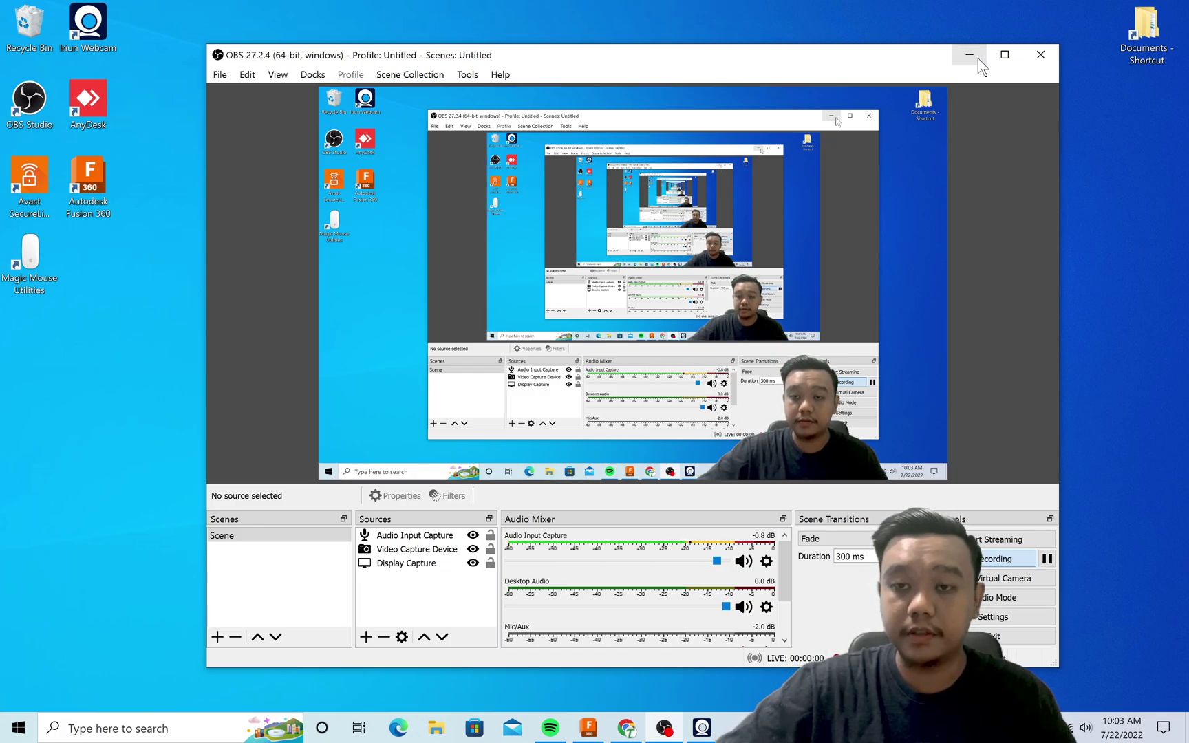
Minimize OBS and launch MSC Apex 2021.1 Student Edition from its desktop shortcut.
click(970, 55)
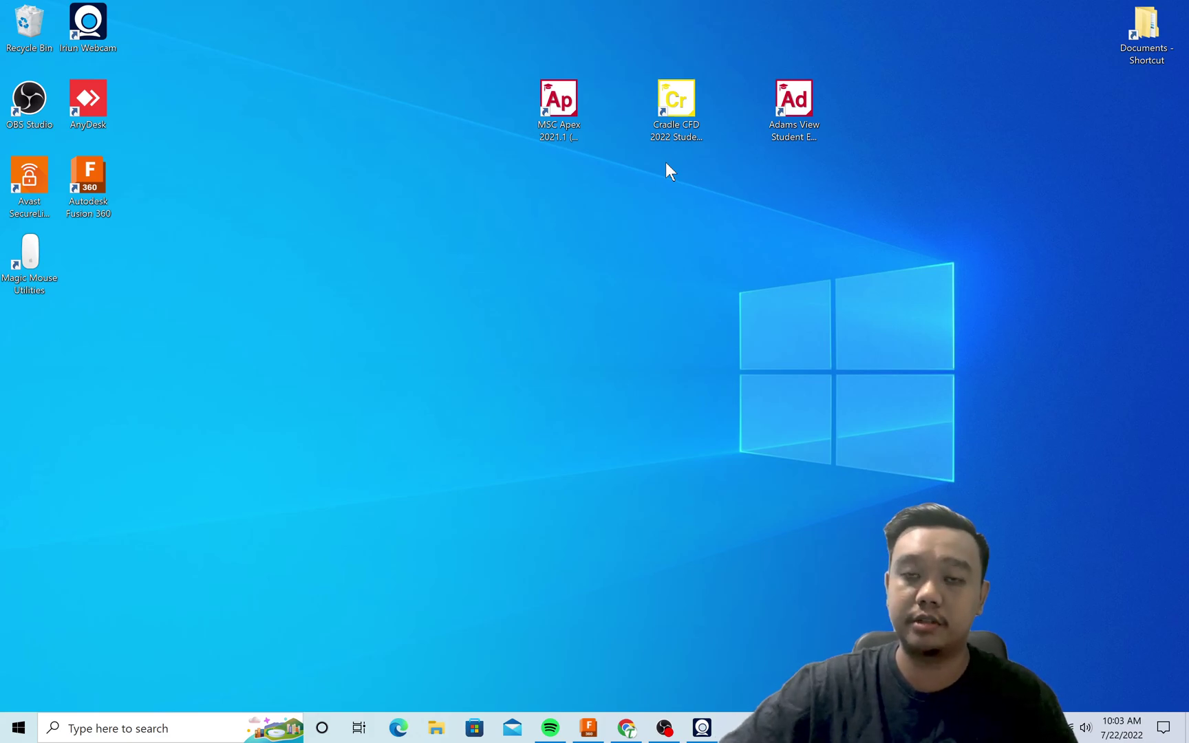
click(563, 89)
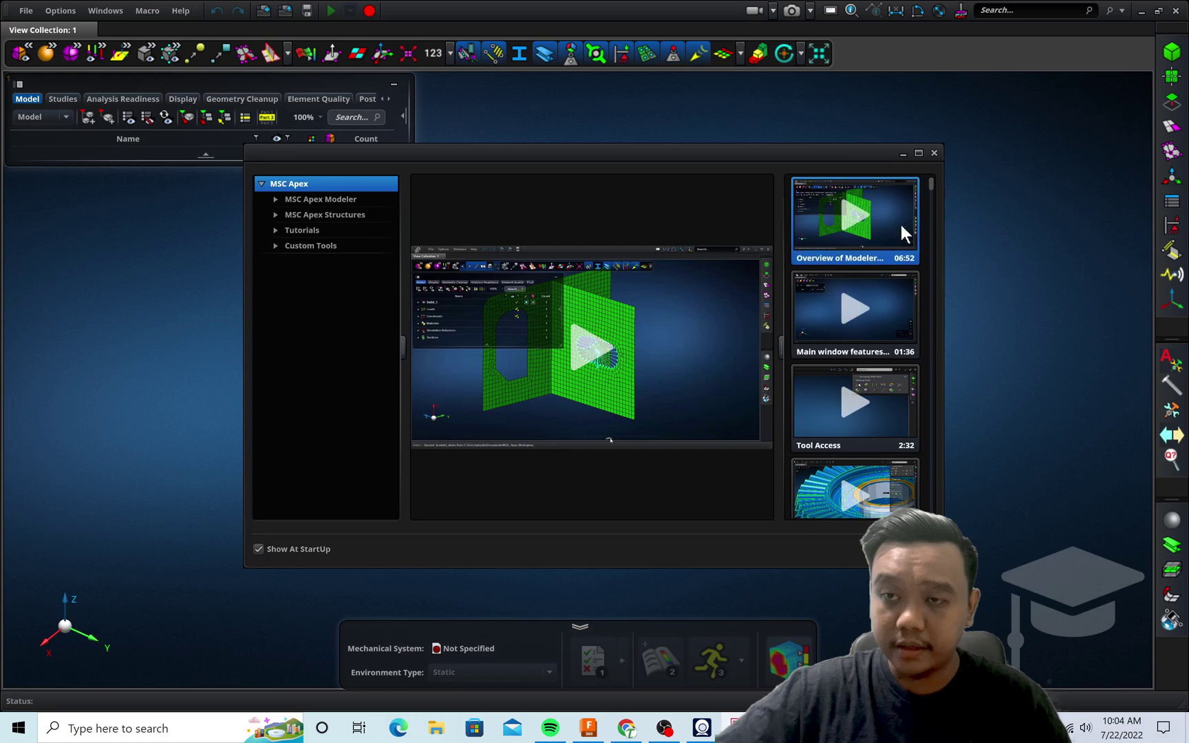
Browse the welcome window's video topics down to the Structures Glued Assembly Analysis tutorials.
click(323, 200)
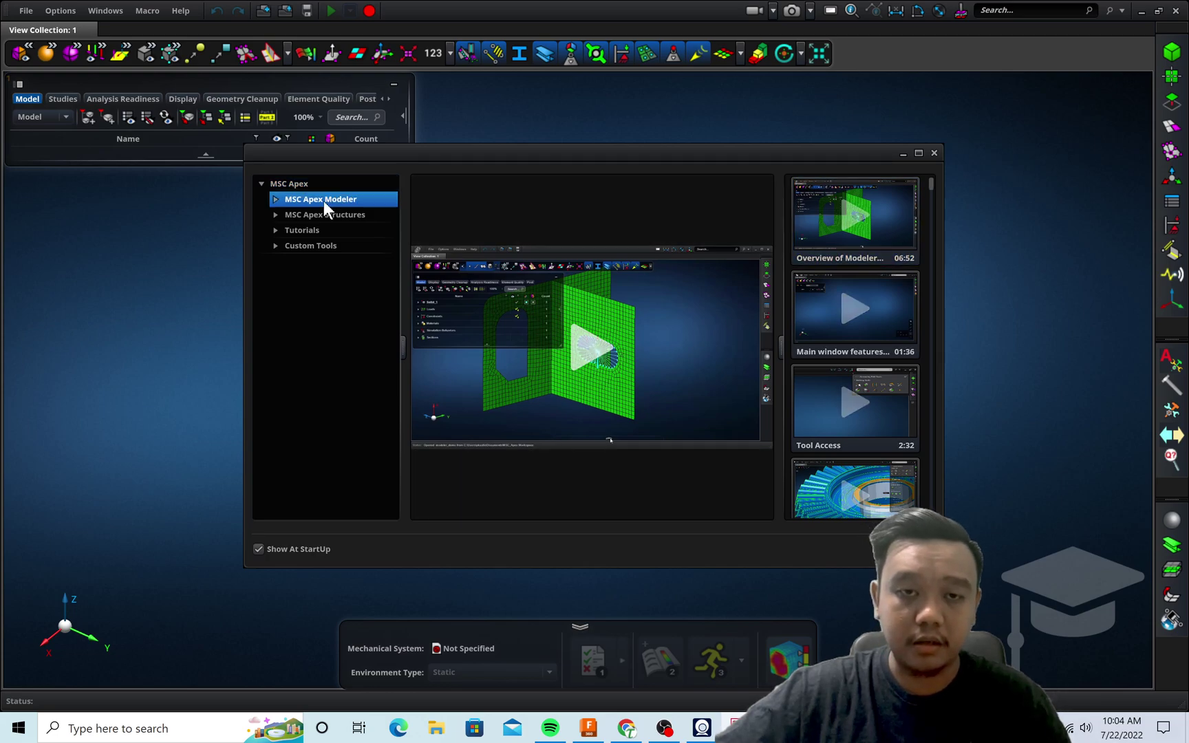
click(329, 219)
click(329, 232)
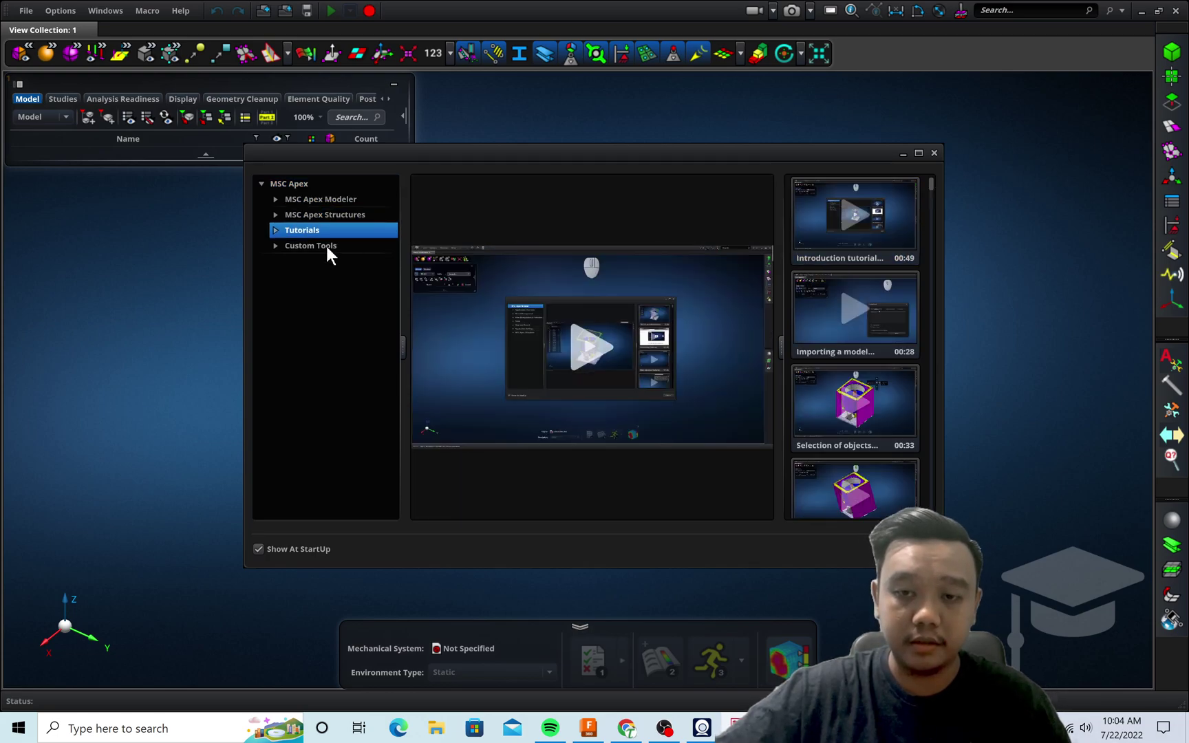
click(326, 245)
click(310, 231)
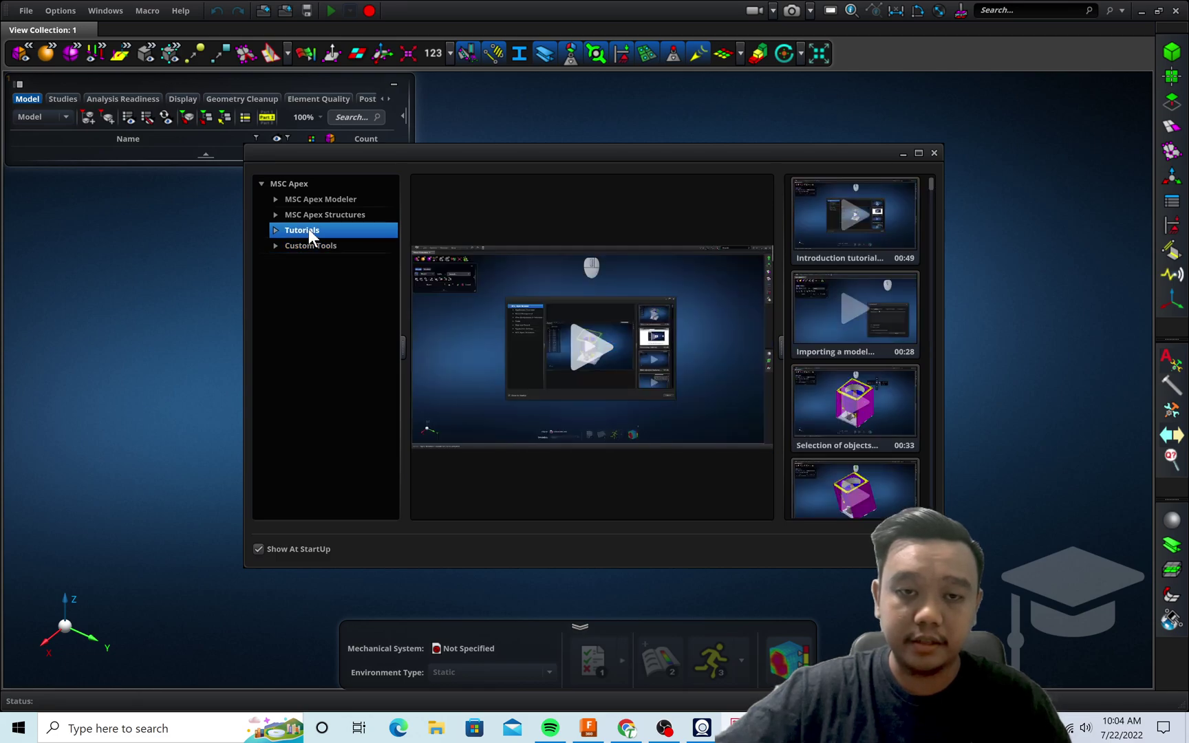
click(275, 230)
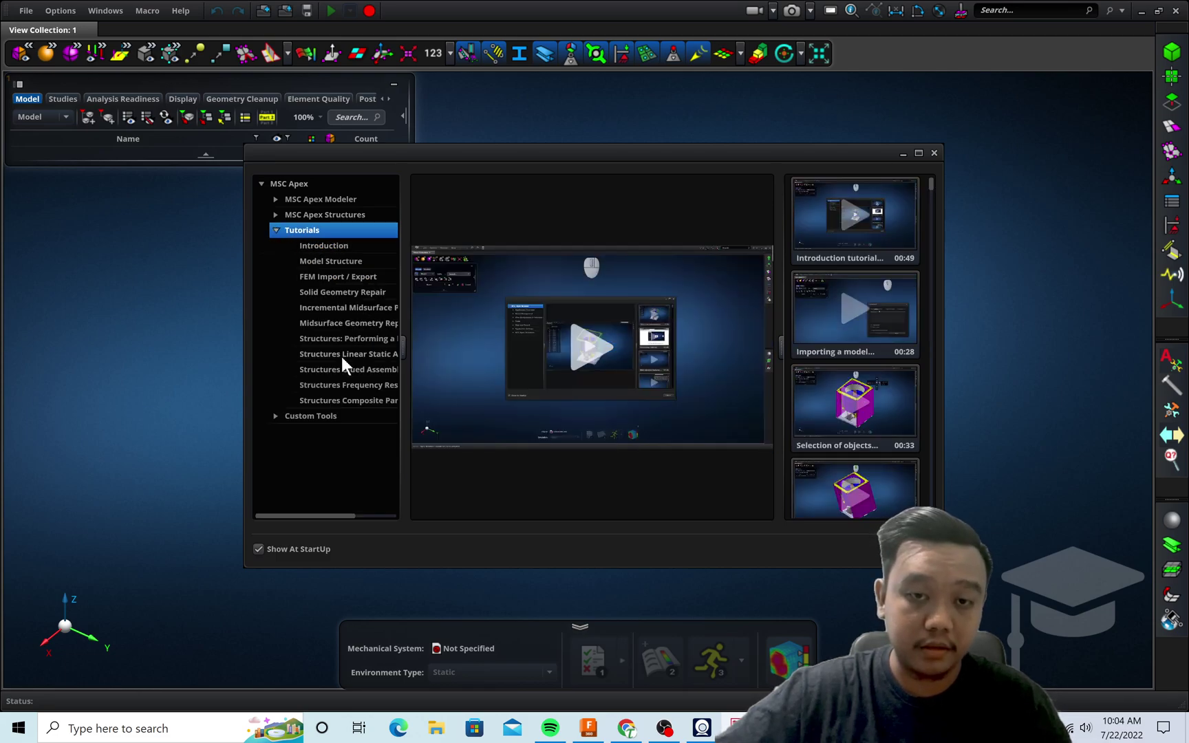
click(348, 324)
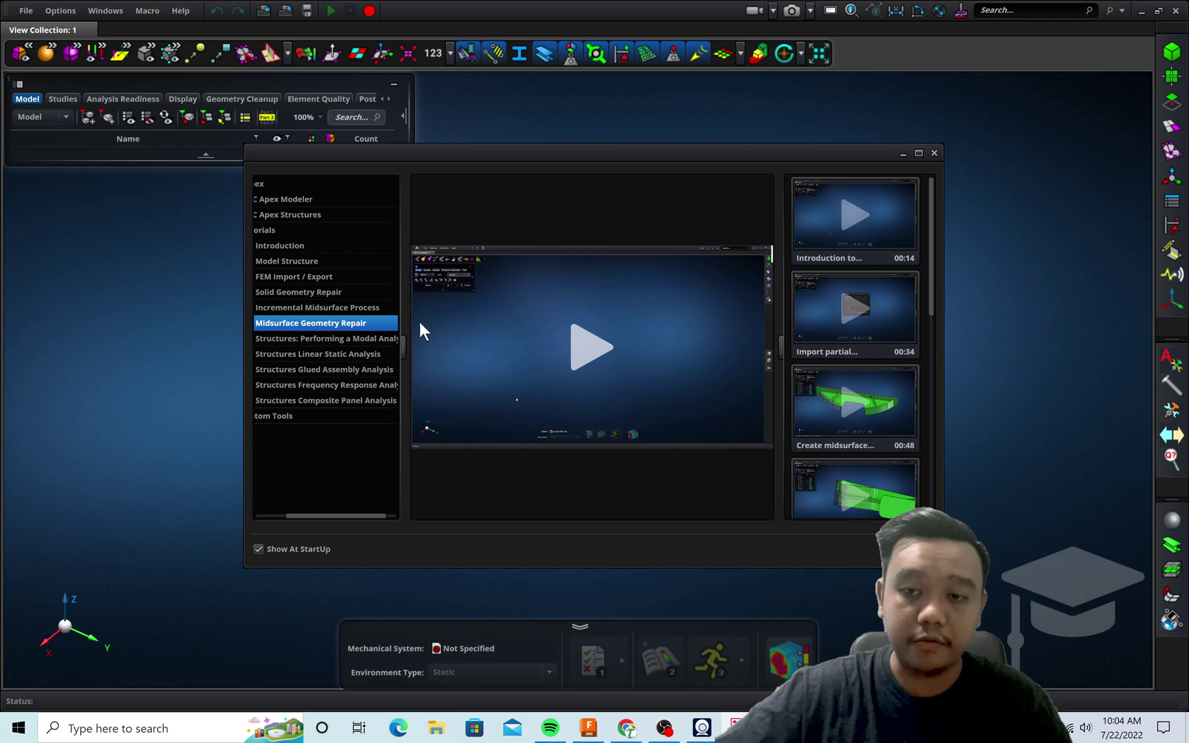
click(332, 374)
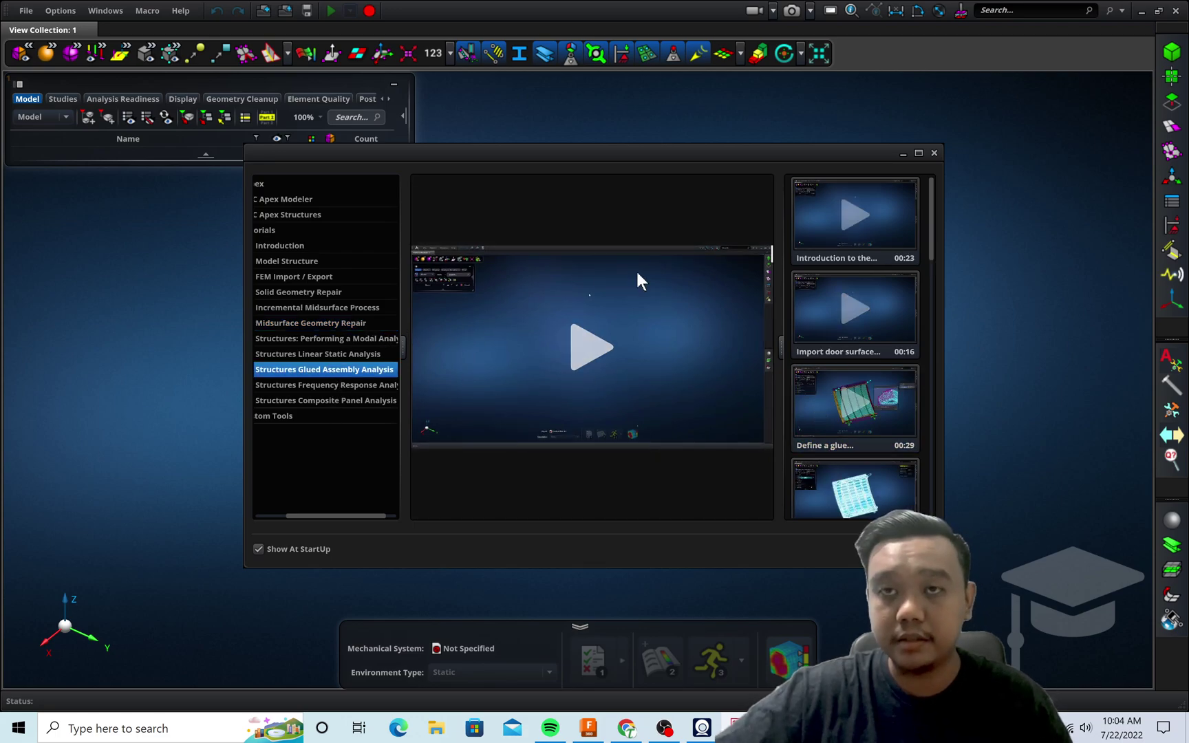
Play and stop the glue definition video, then close the welcome window.
click(839, 412)
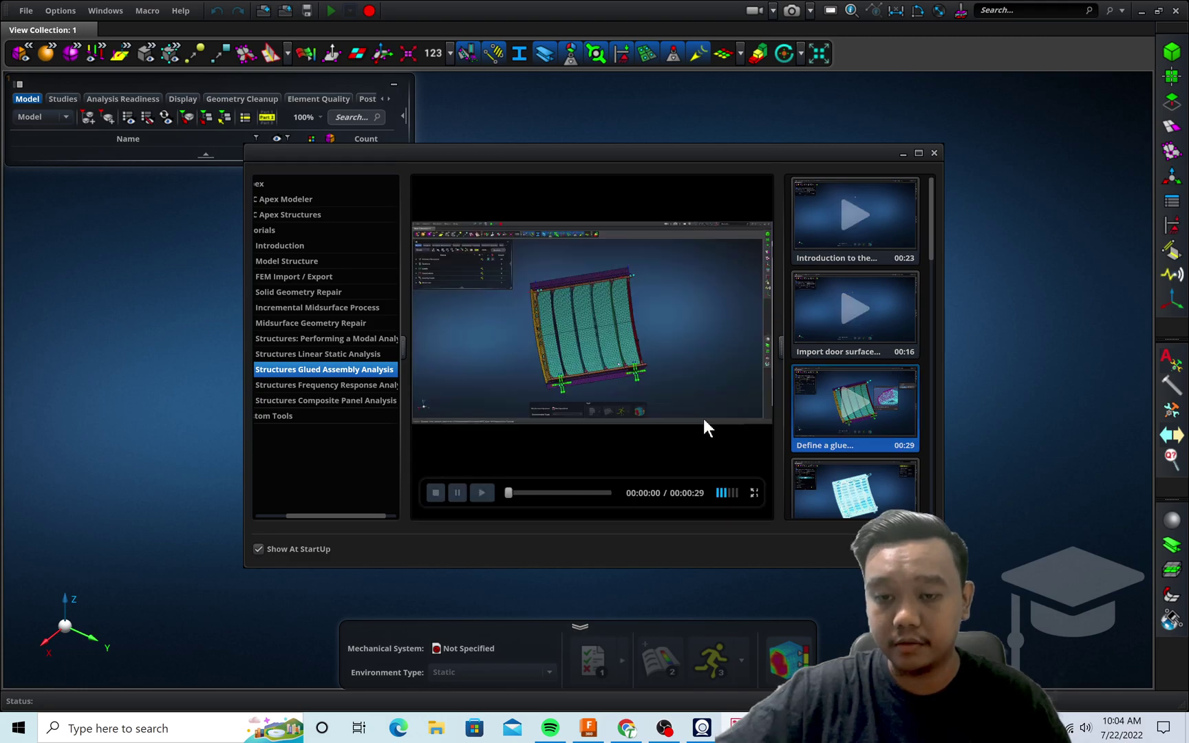
click(436, 493)
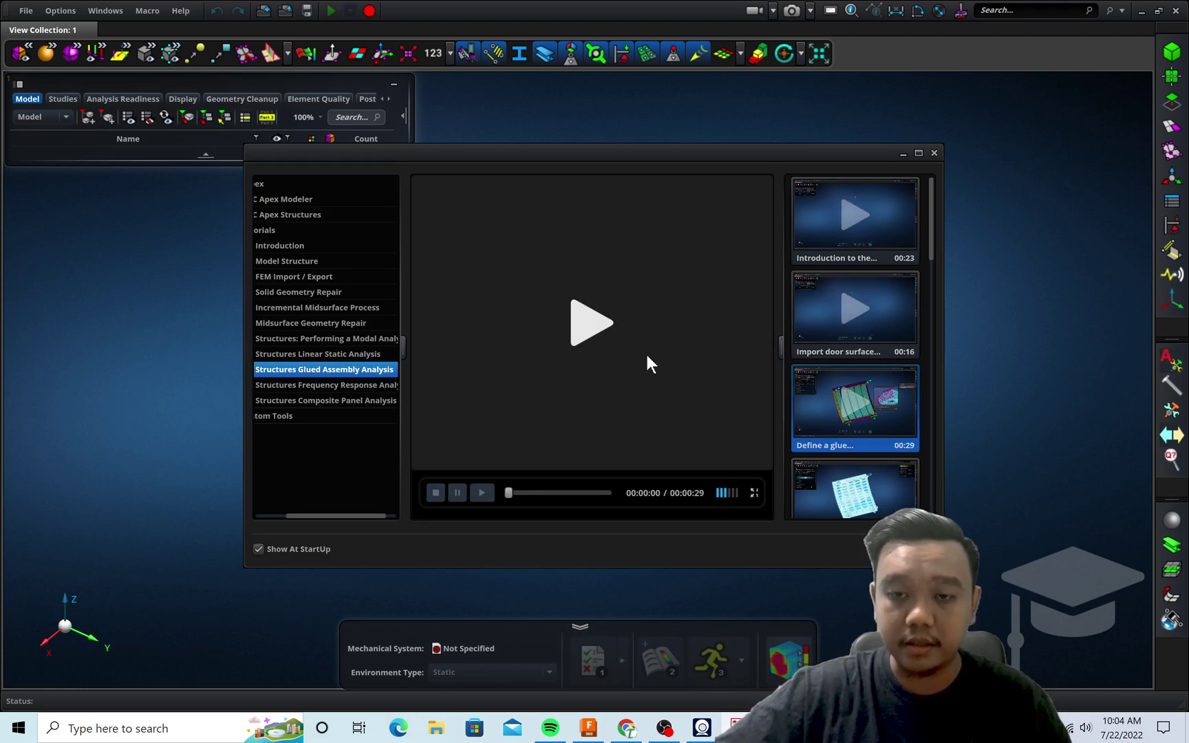
click(934, 153)
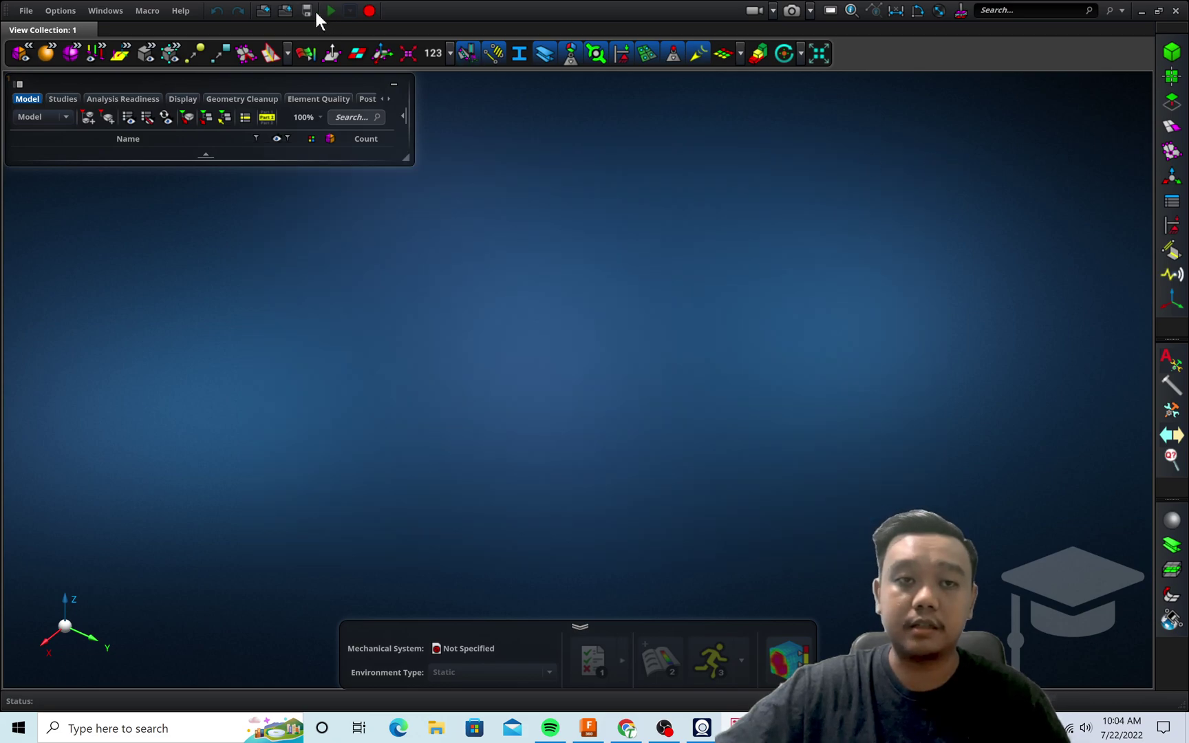
click(105, 10)
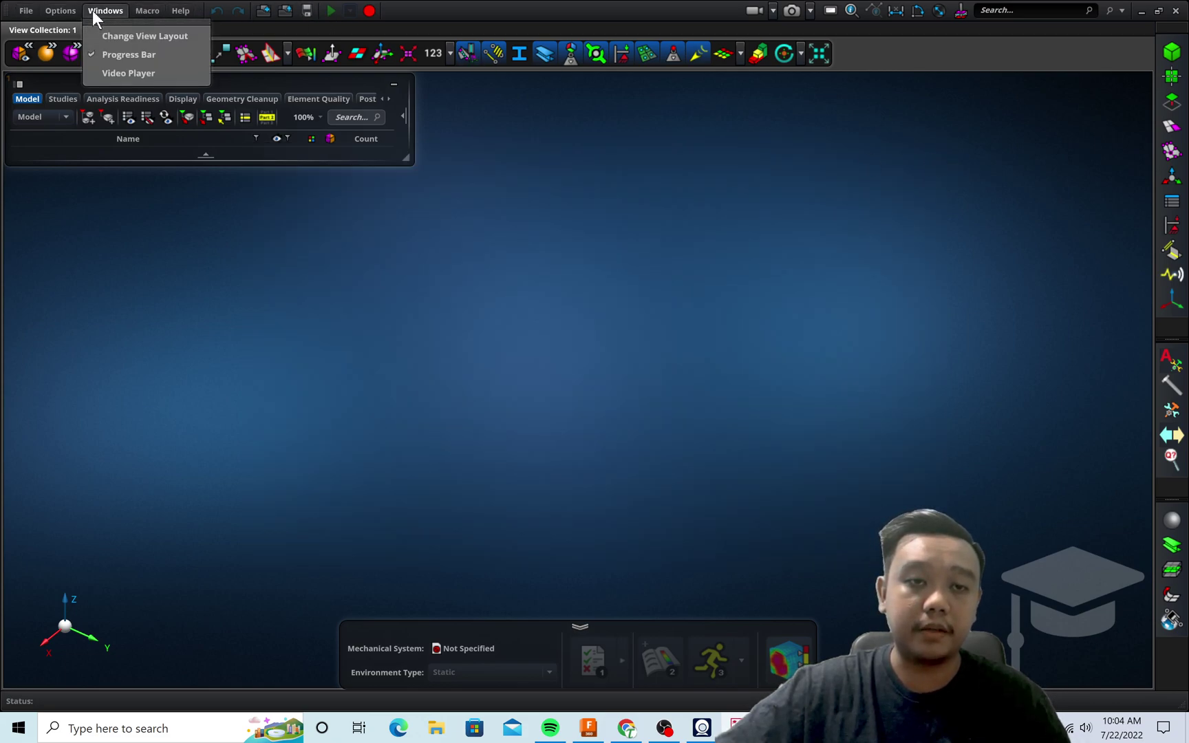
click(969, 53)
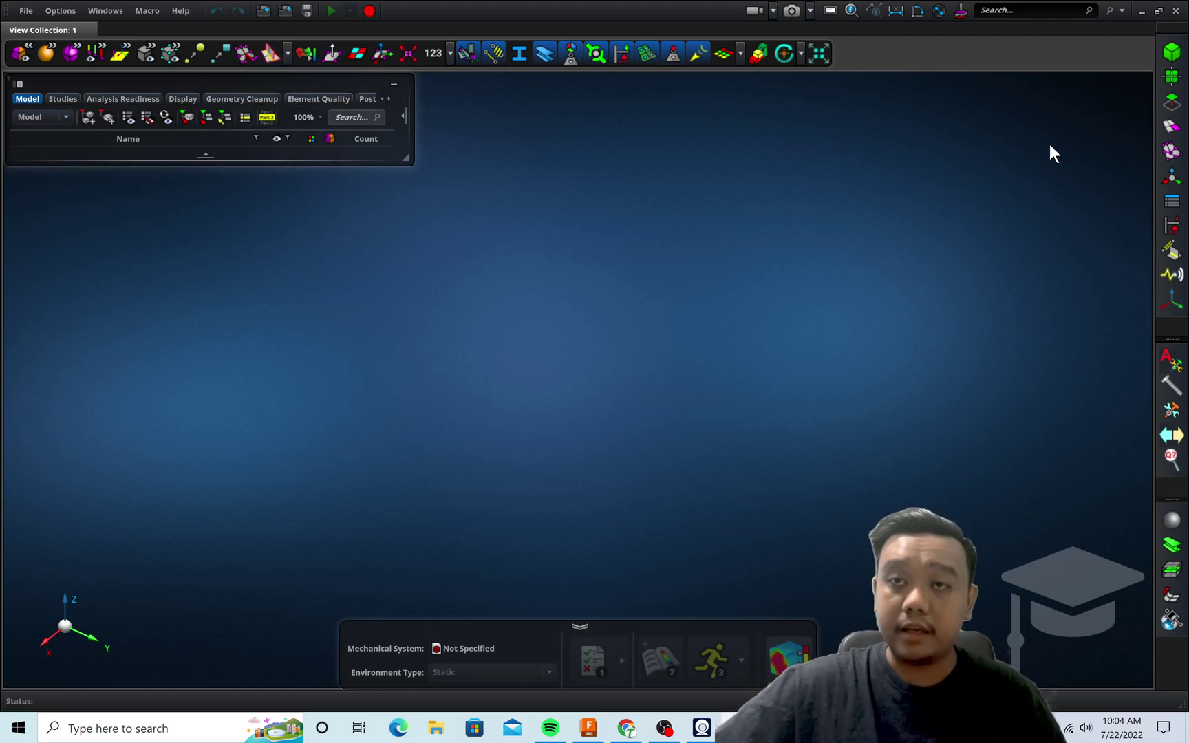
click(1172, 55)
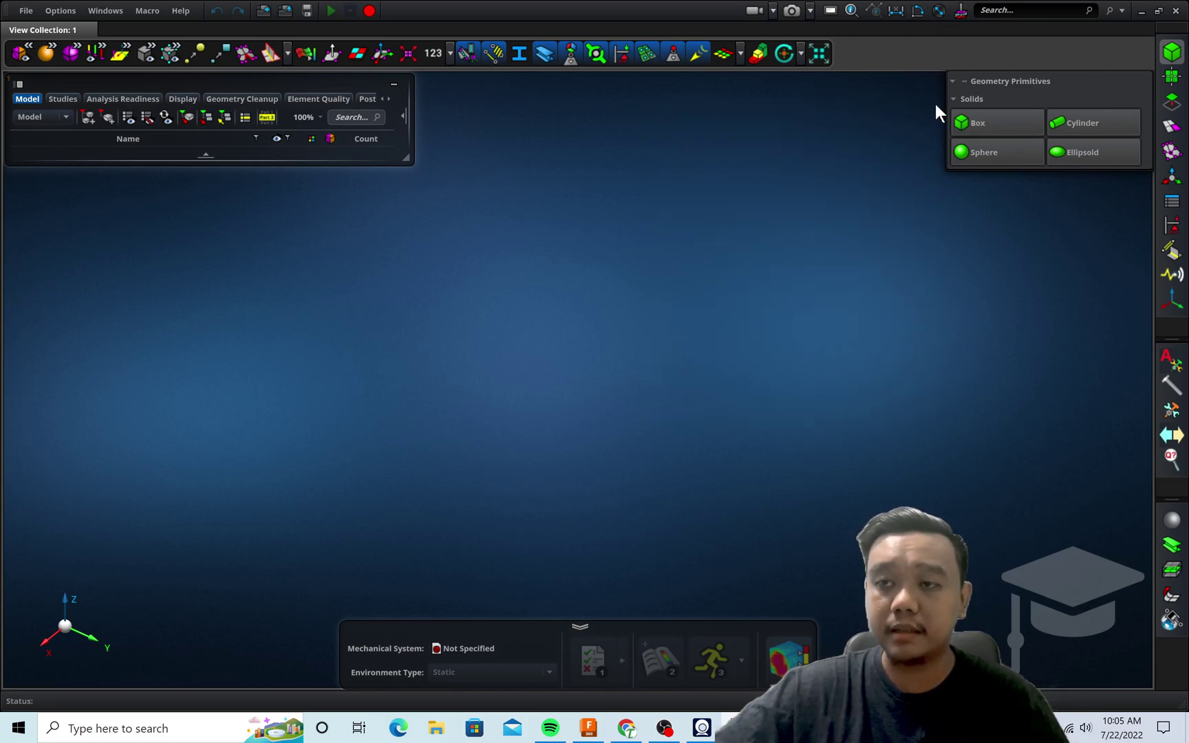
click(28, 11)
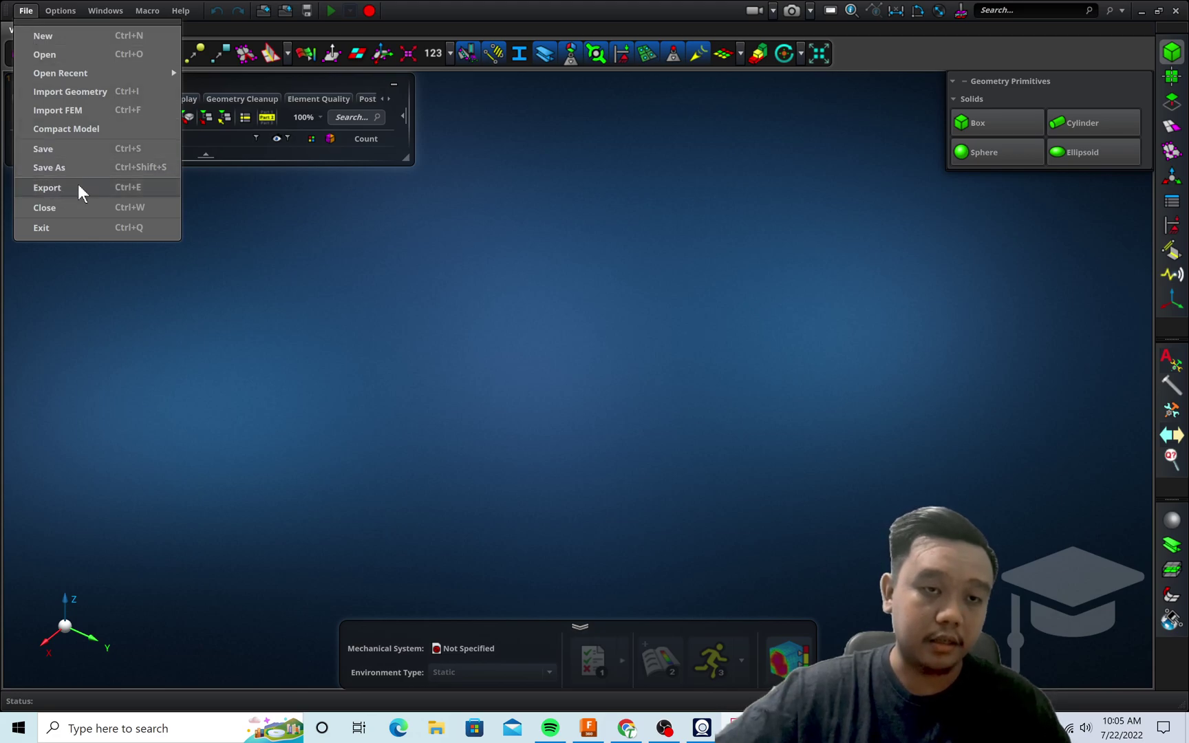
Import condenser_bracket.igs from Downloads as IGES geometry, creating Body1.
click(78, 95)
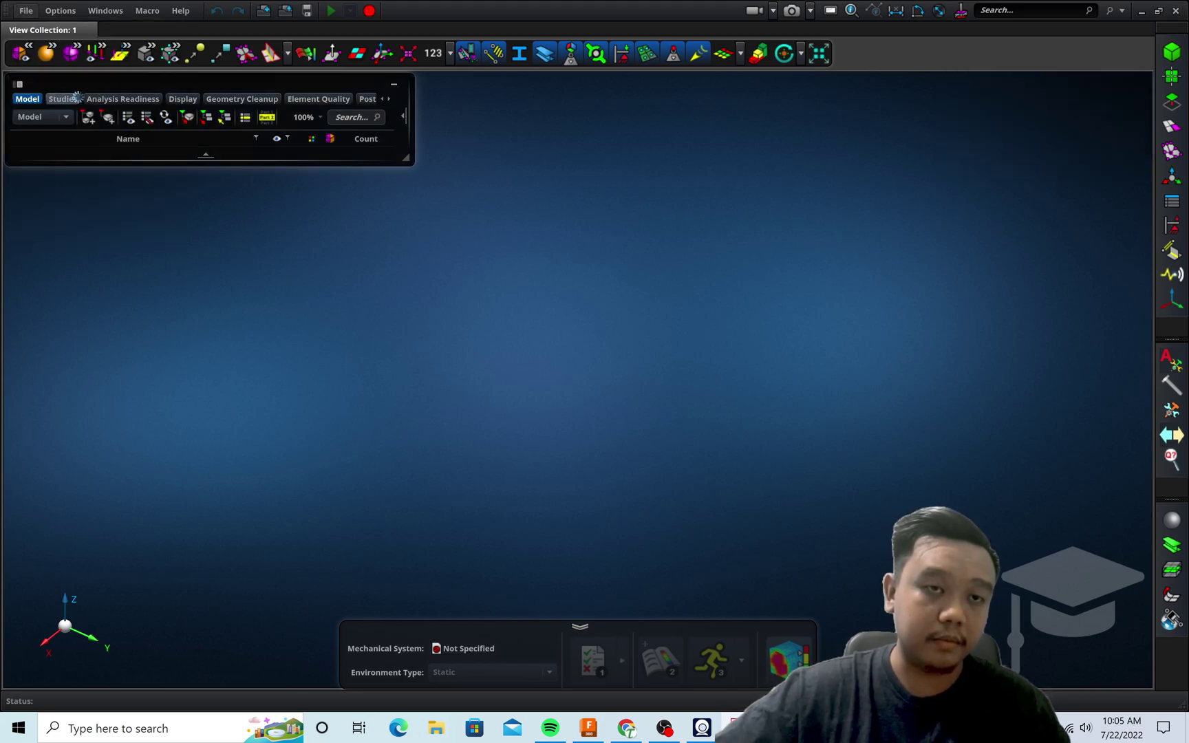
click(513, 194)
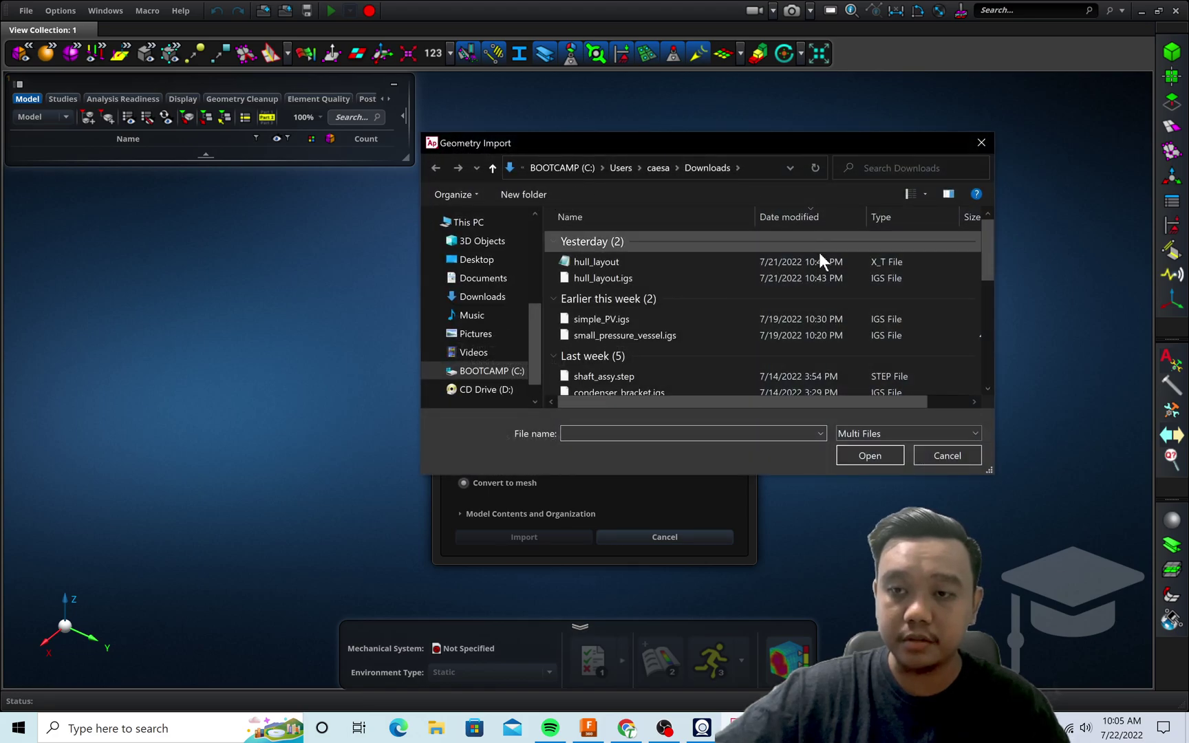
click(854, 434)
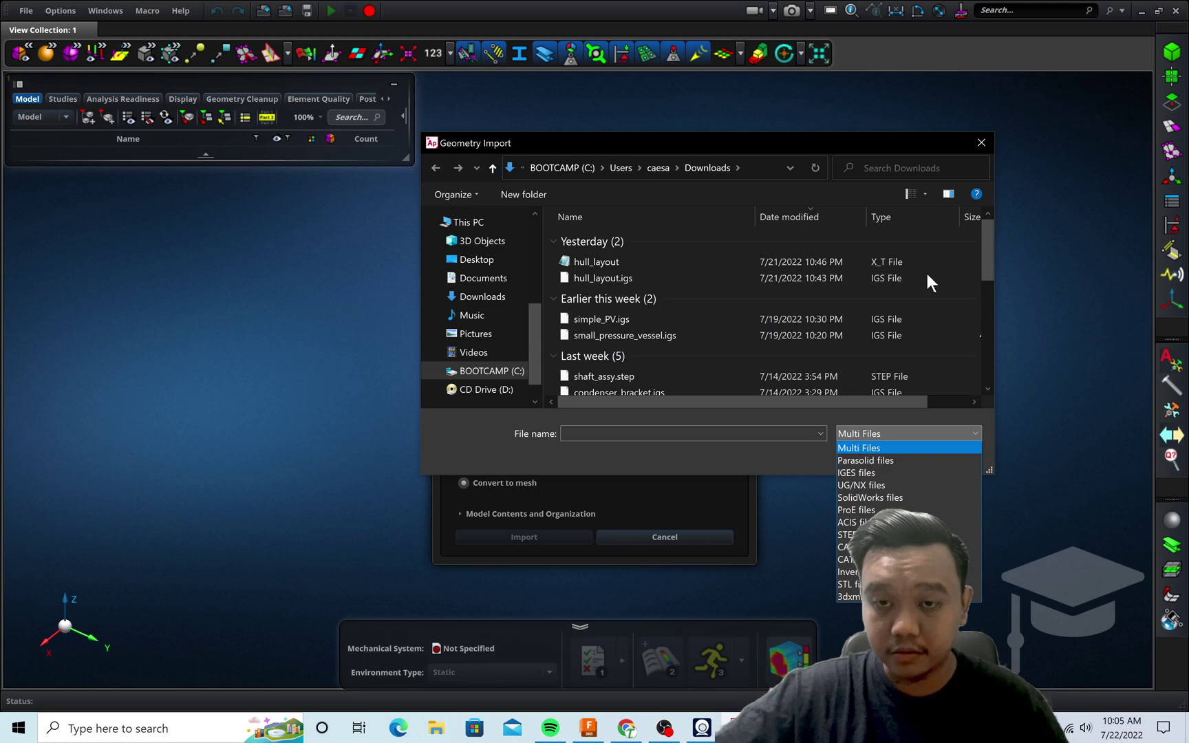
click(895, 473)
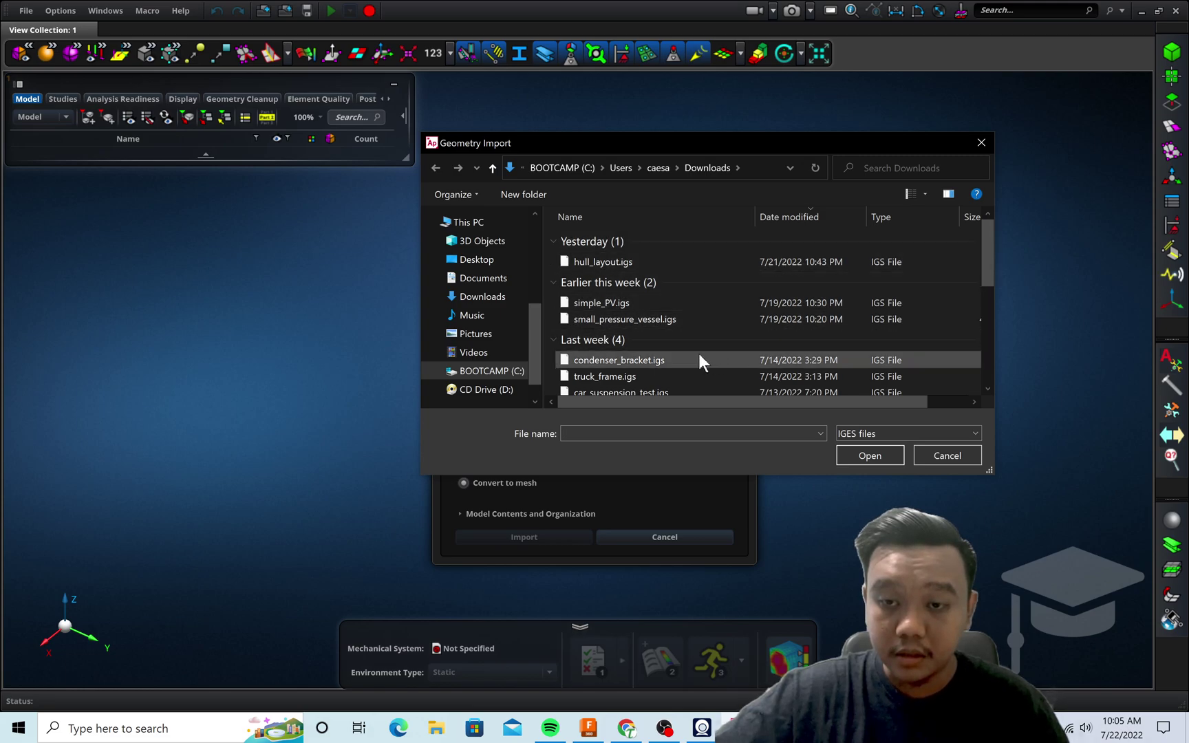
click(654, 360)
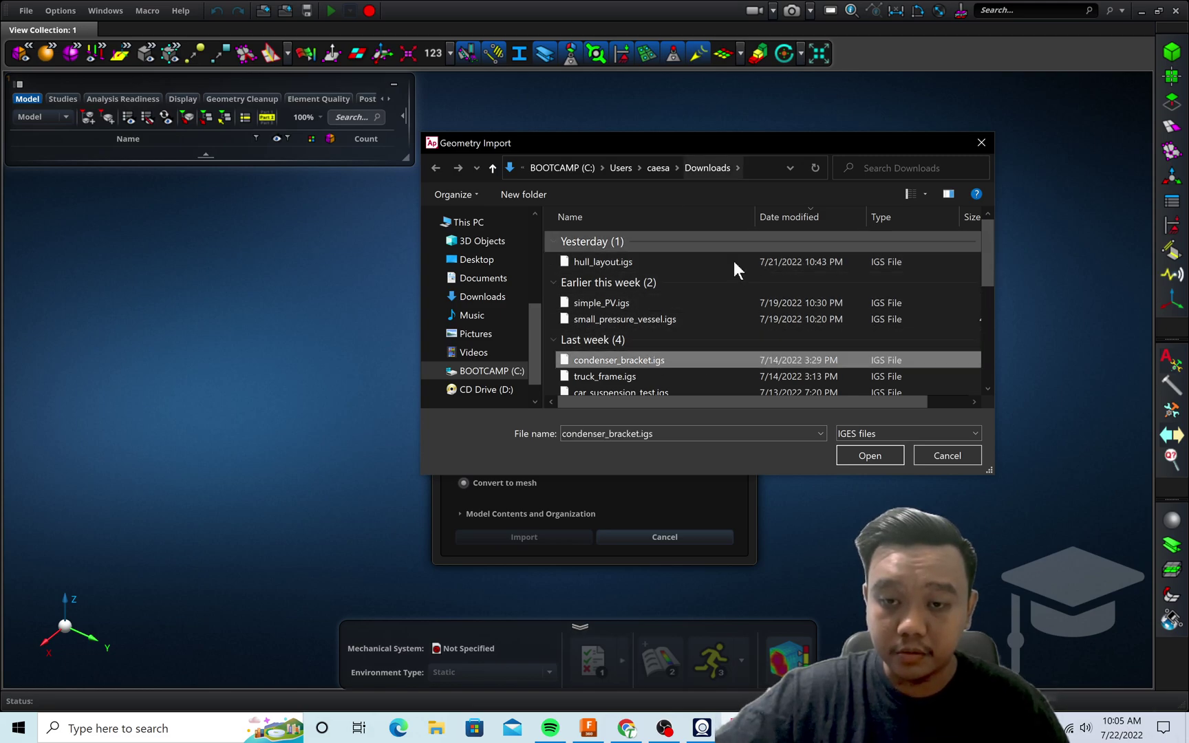
click(861, 453)
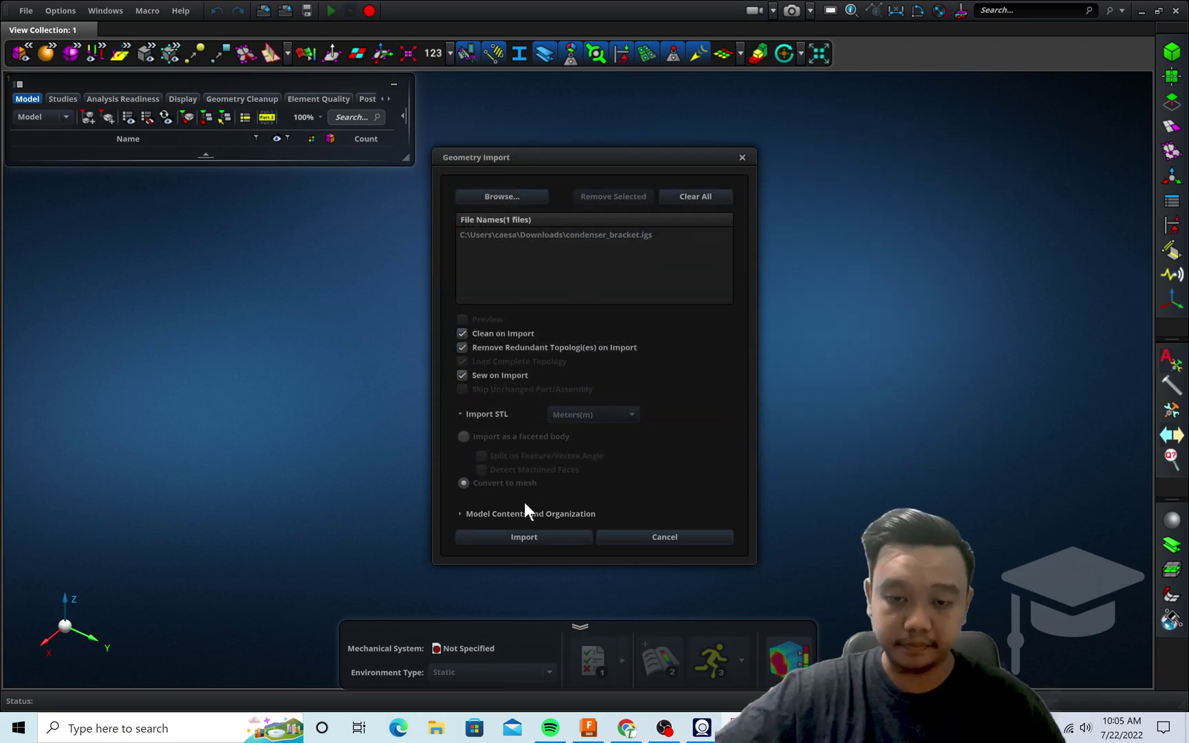
click(524, 537)
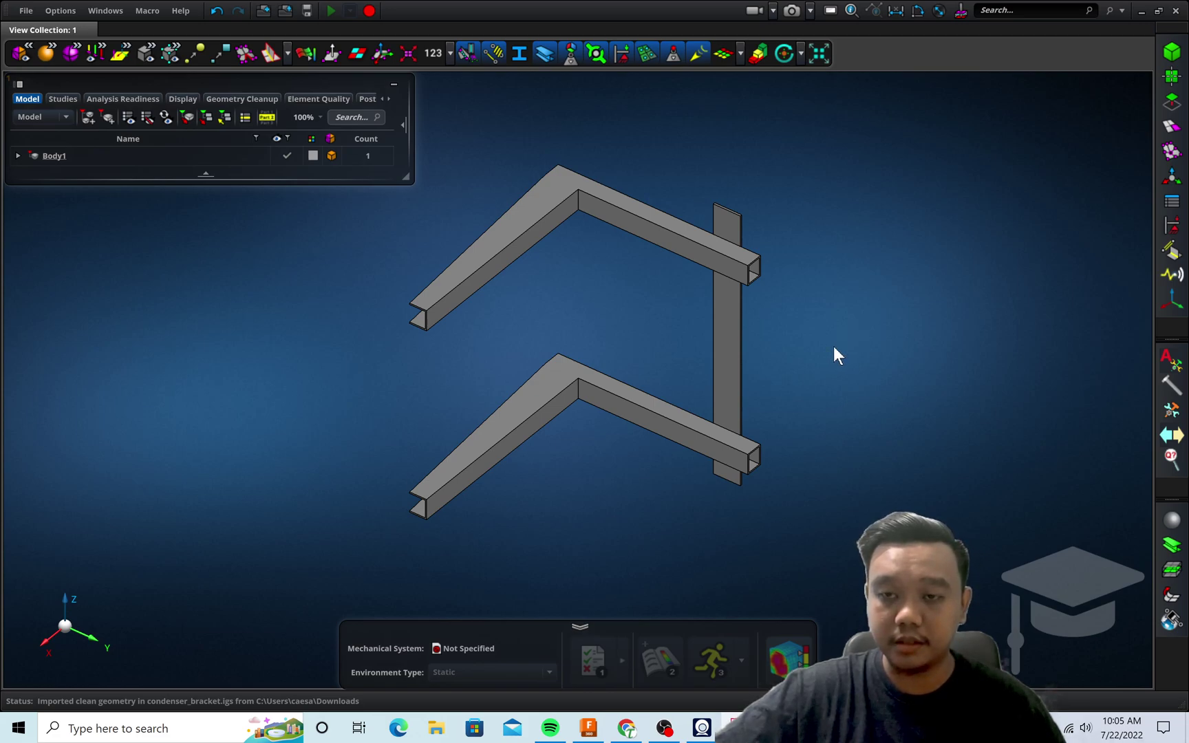
Orbit, zoom and pan the view so the bracket sits larger and centred in the viewport.
middle_drag(834, 347, 821, 282)
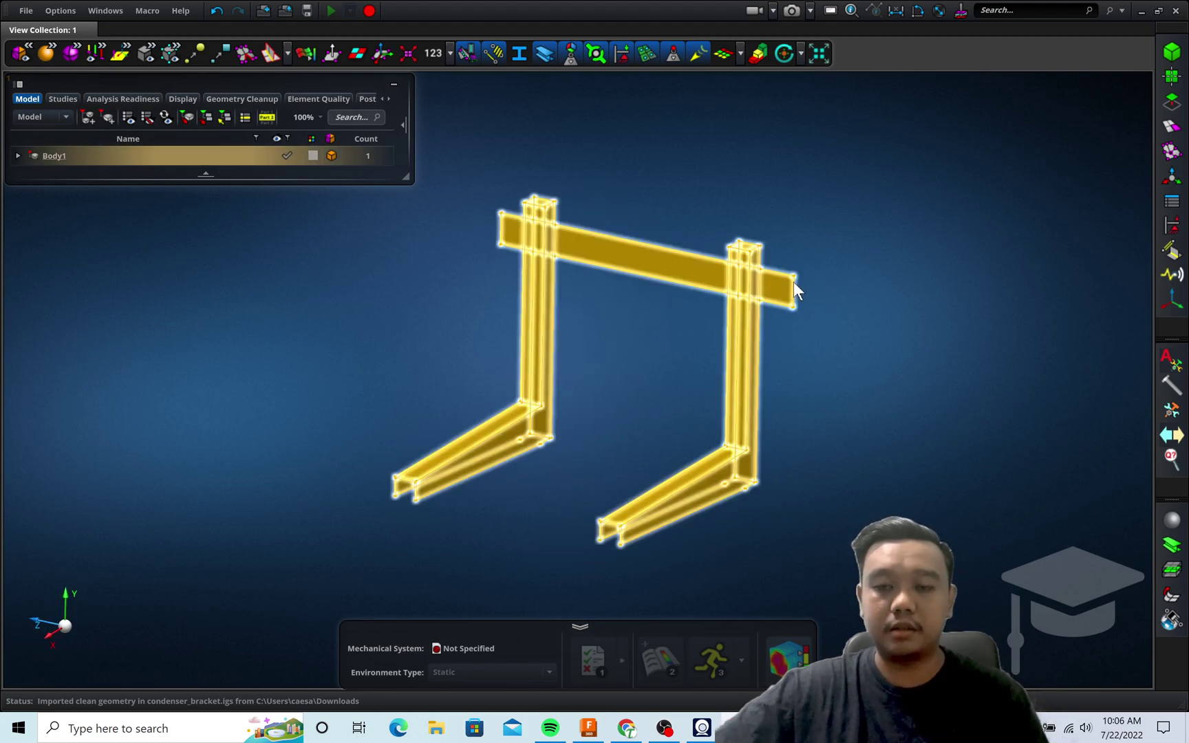
ctrl+middle_drag(659, 342, 685, 334)
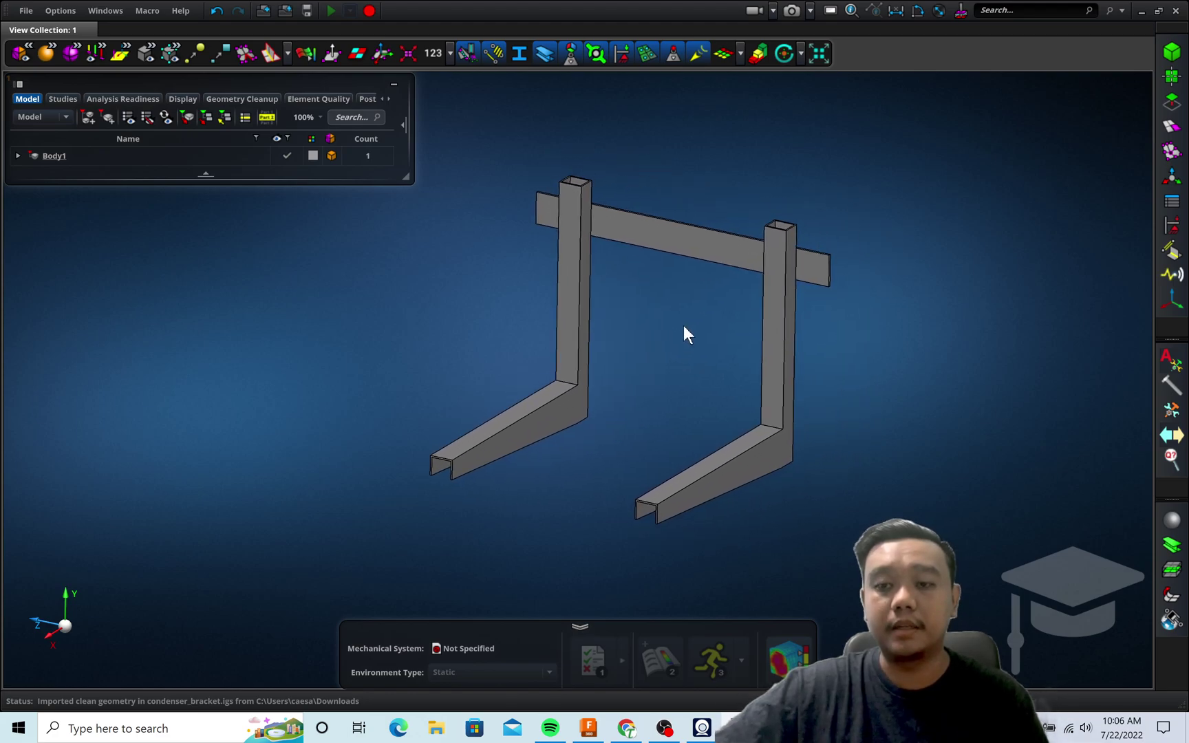
scroll(663, 297, up, 3)
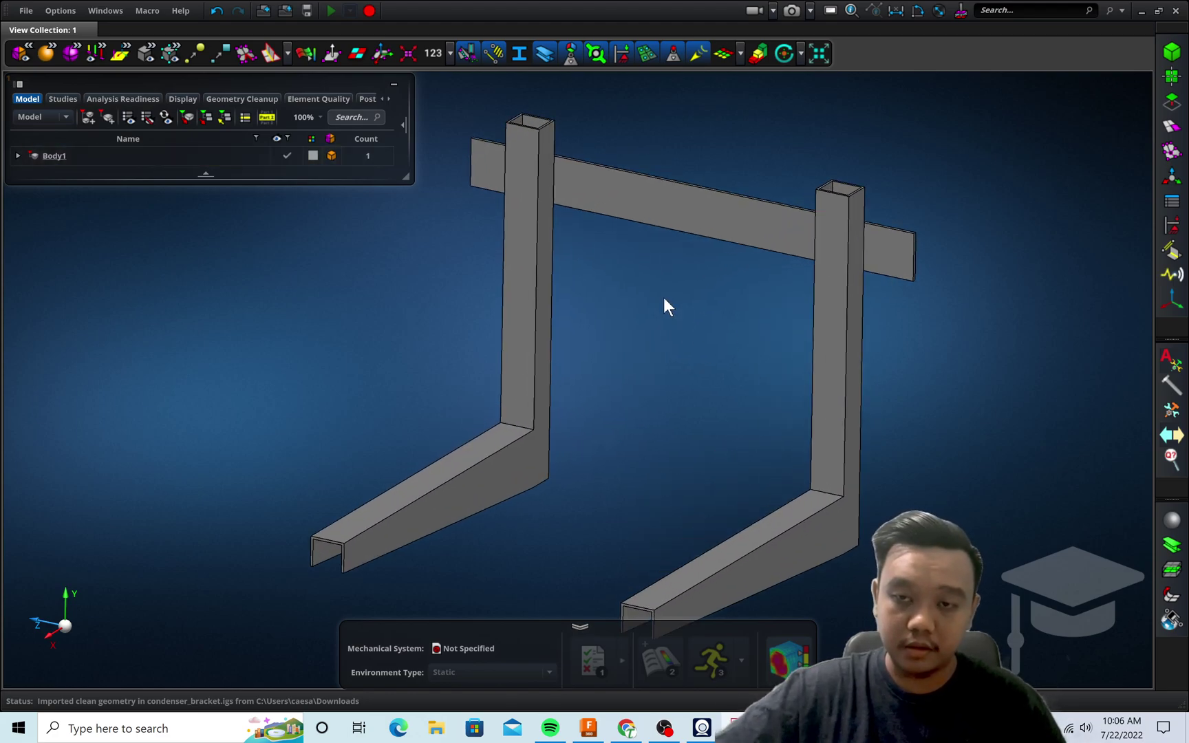
scroll(664, 297, down, 2)
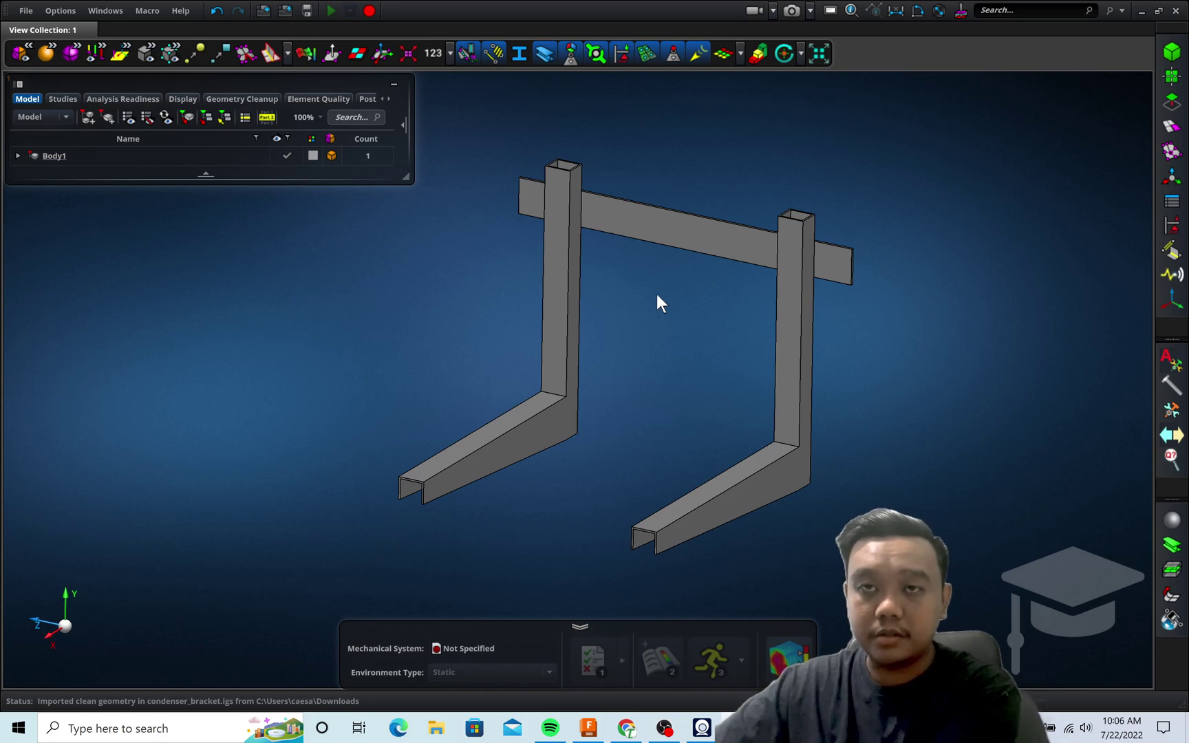
scroll(636, 302, up, 2)
scroll(636, 306, down, 3)
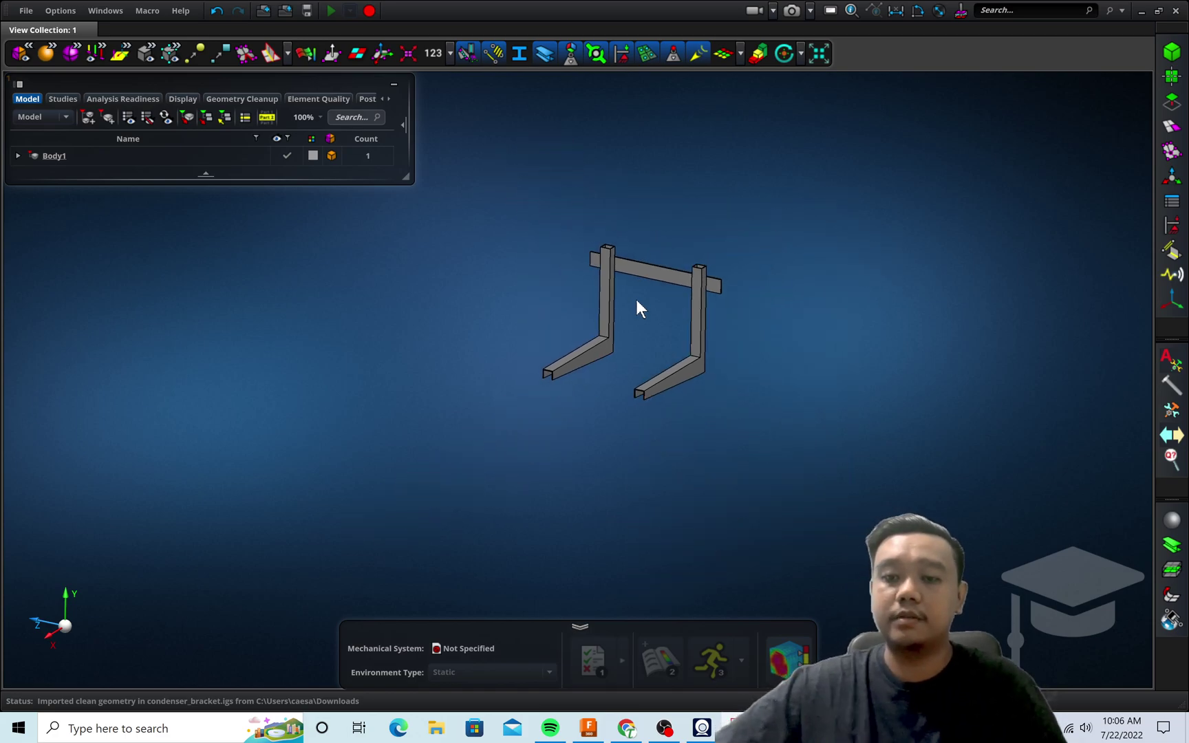
scroll(627, 307, up, 2)
middle_drag(649, 312, 629, 318)
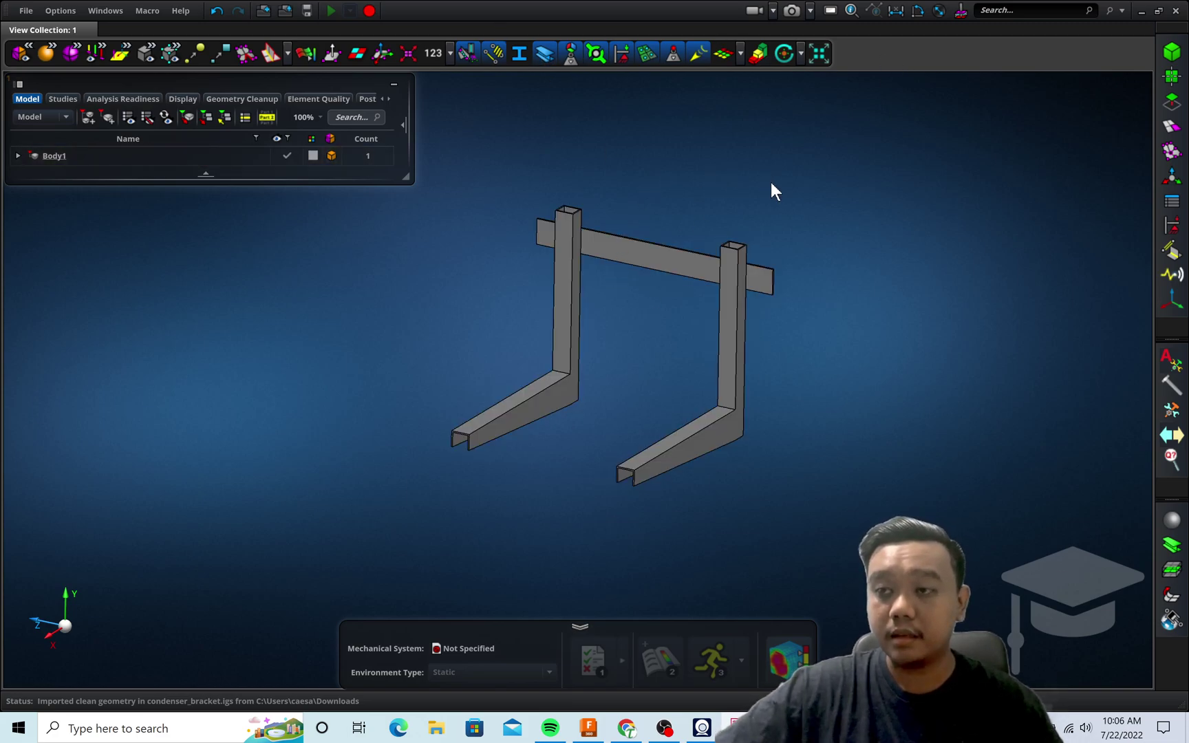
Bring up the meshing tools and read the Solid, Surface and Curve Mesh descriptions.
click(1169, 131)
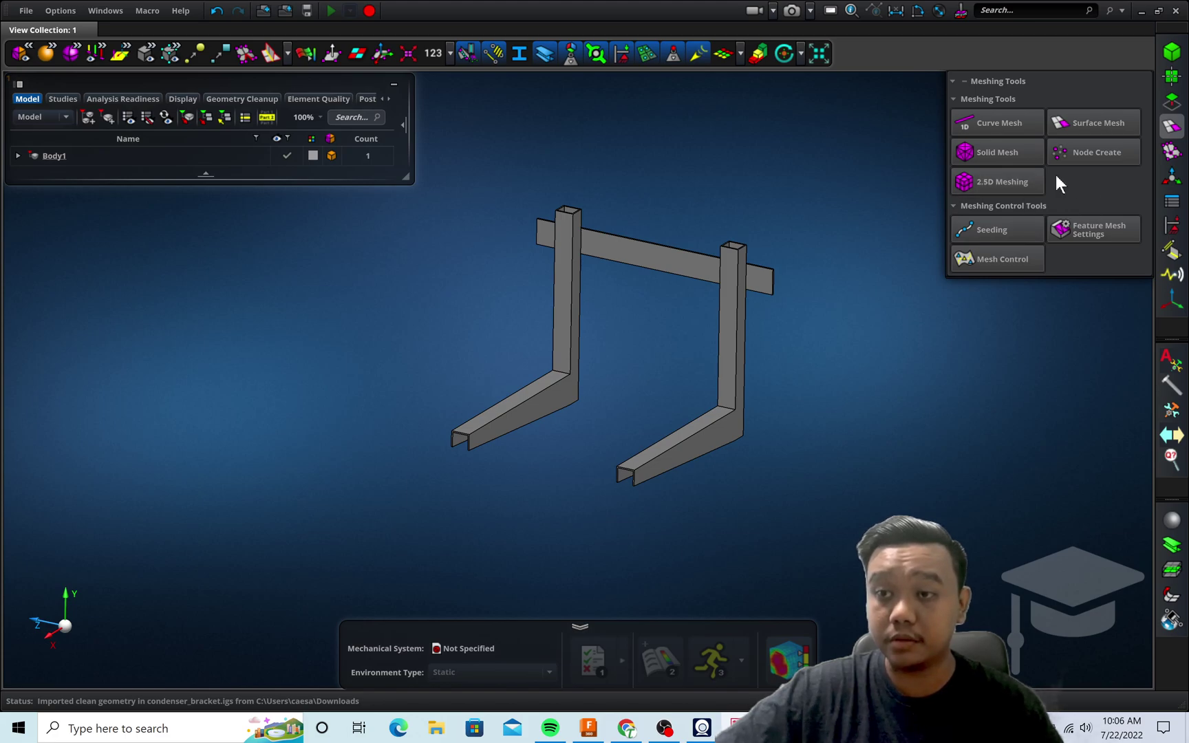
mouse_move(1005, 152)
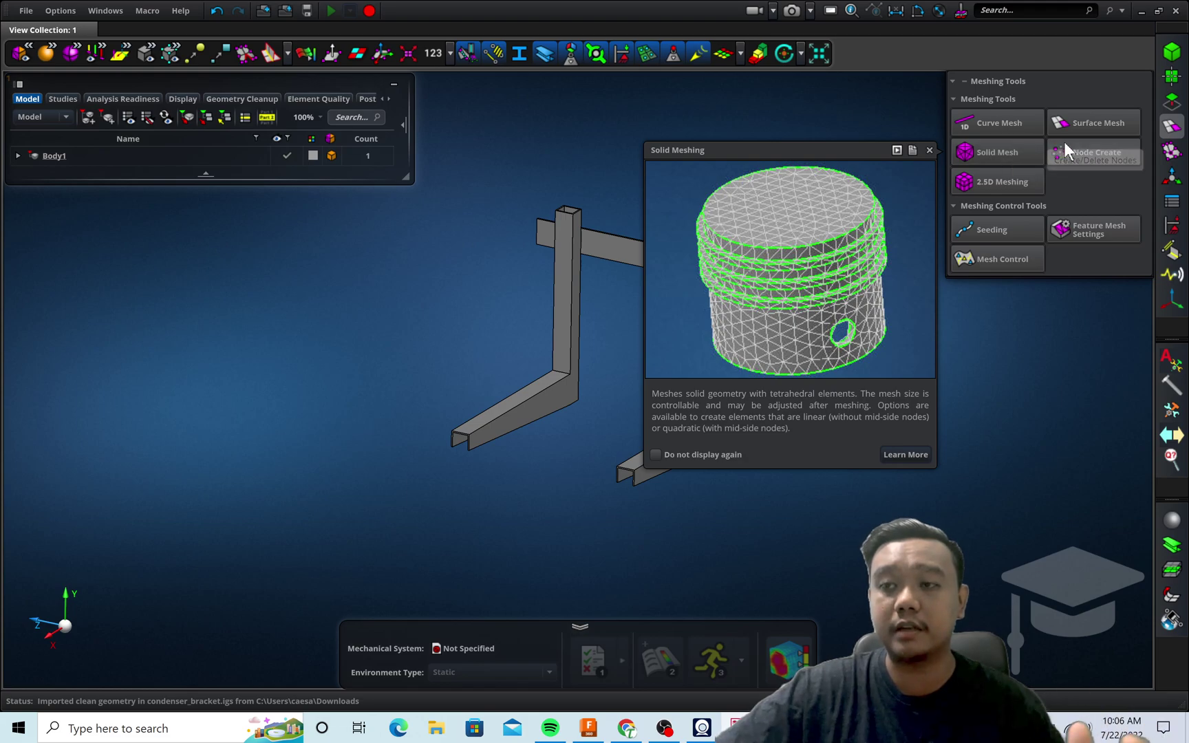
mouse_move(1100, 124)
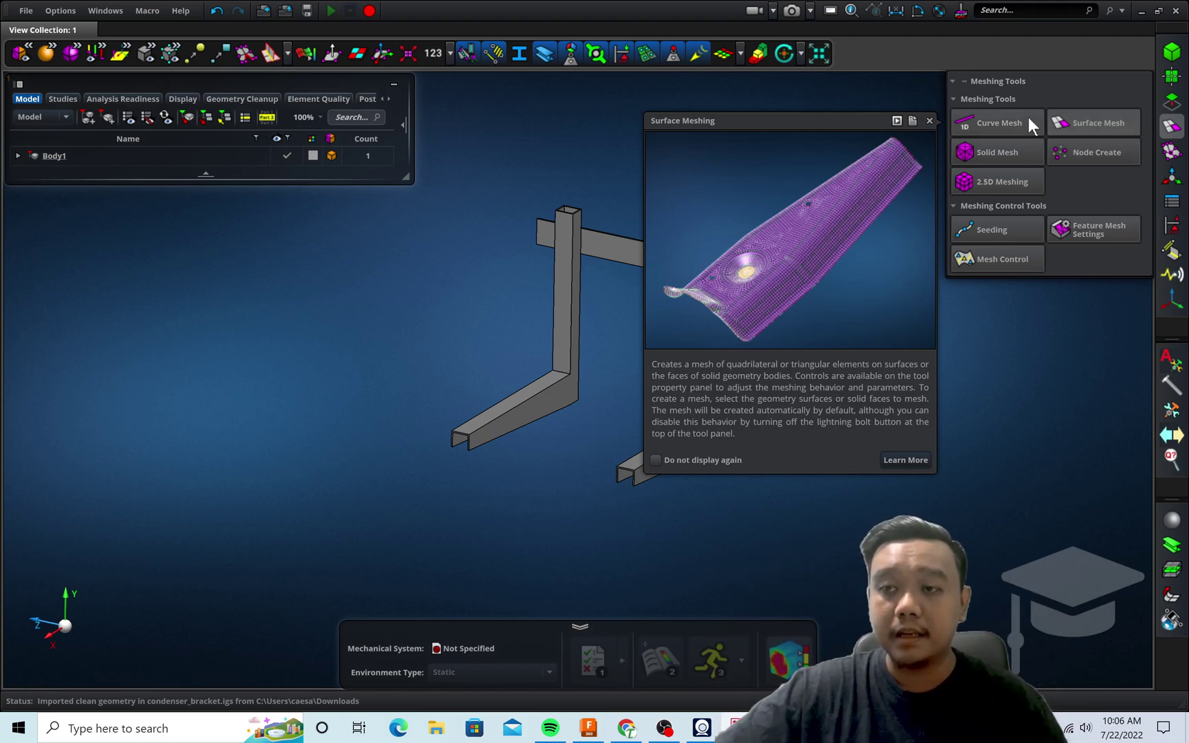
mouse_move(1013, 117)
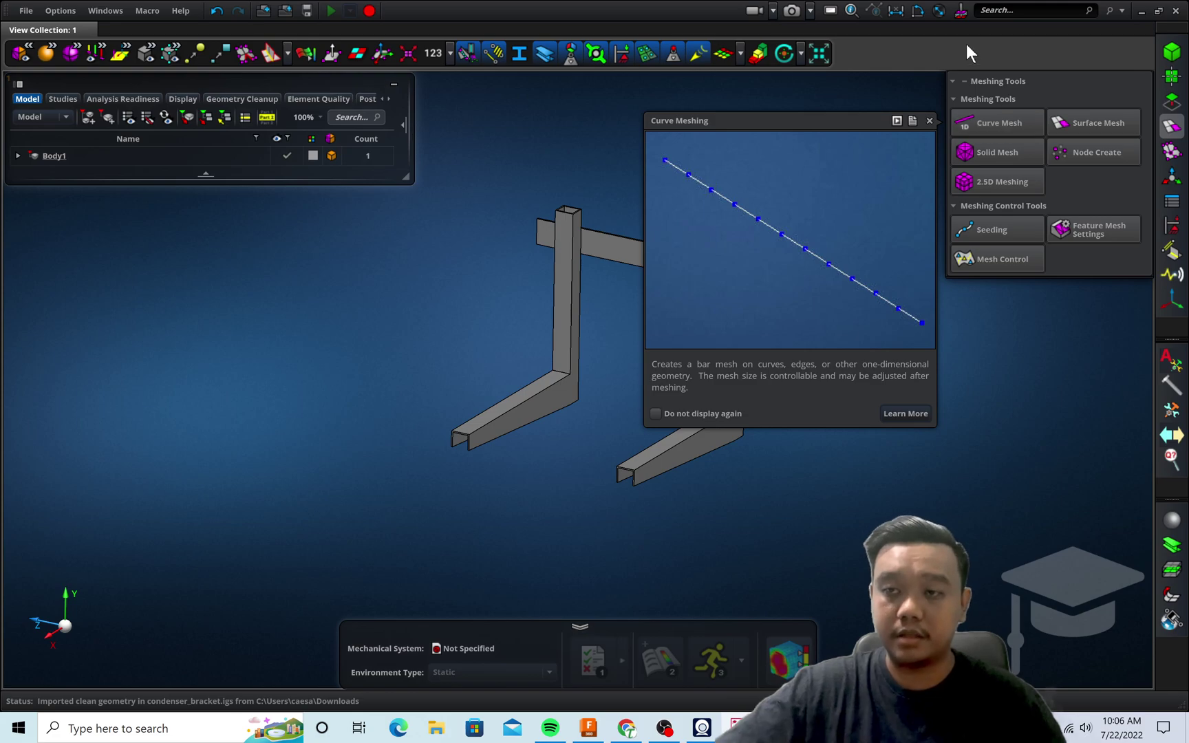
Solid-mesh the bracket body at a coarse element size, then remesh it at 49 mm.
click(1021, 152)
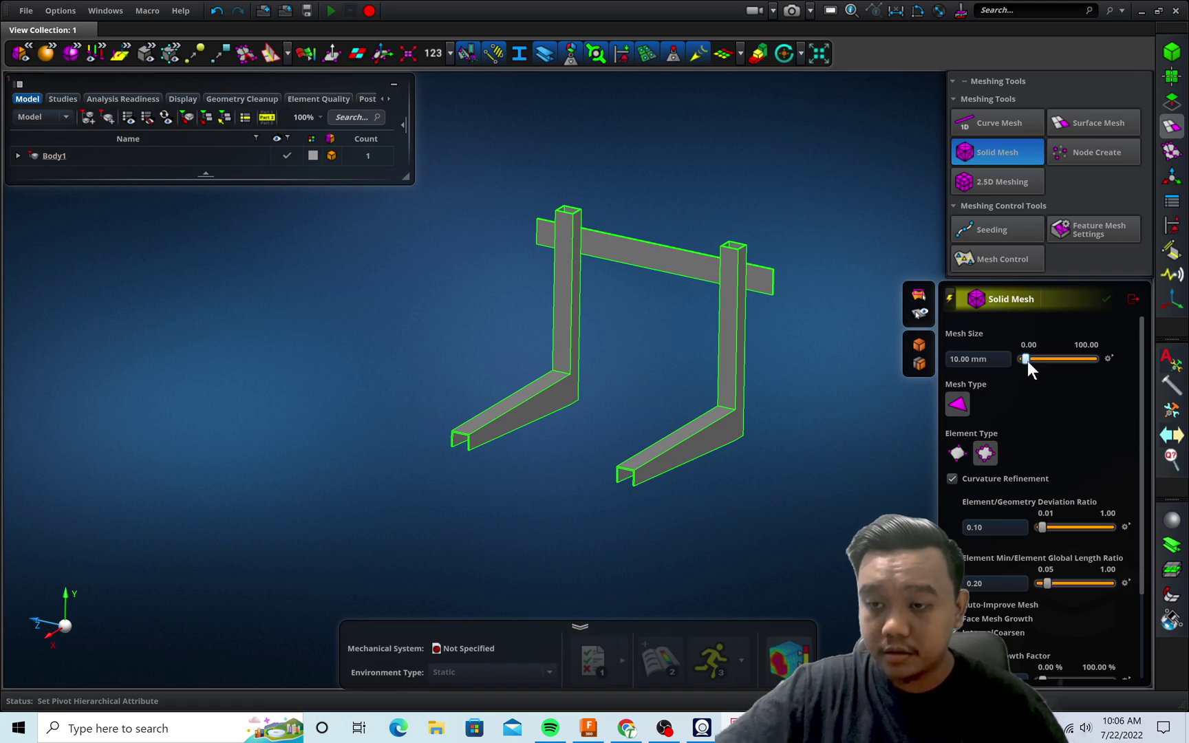
drag(1029, 362, 1091, 365)
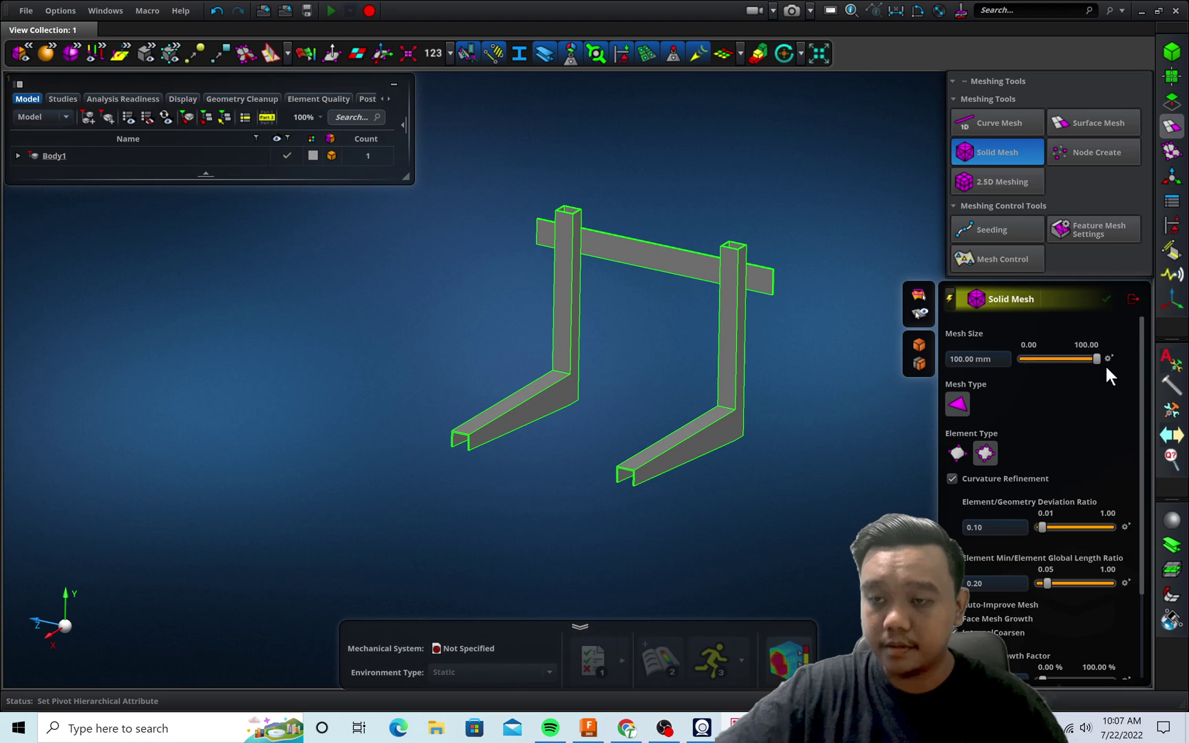
click(656, 263)
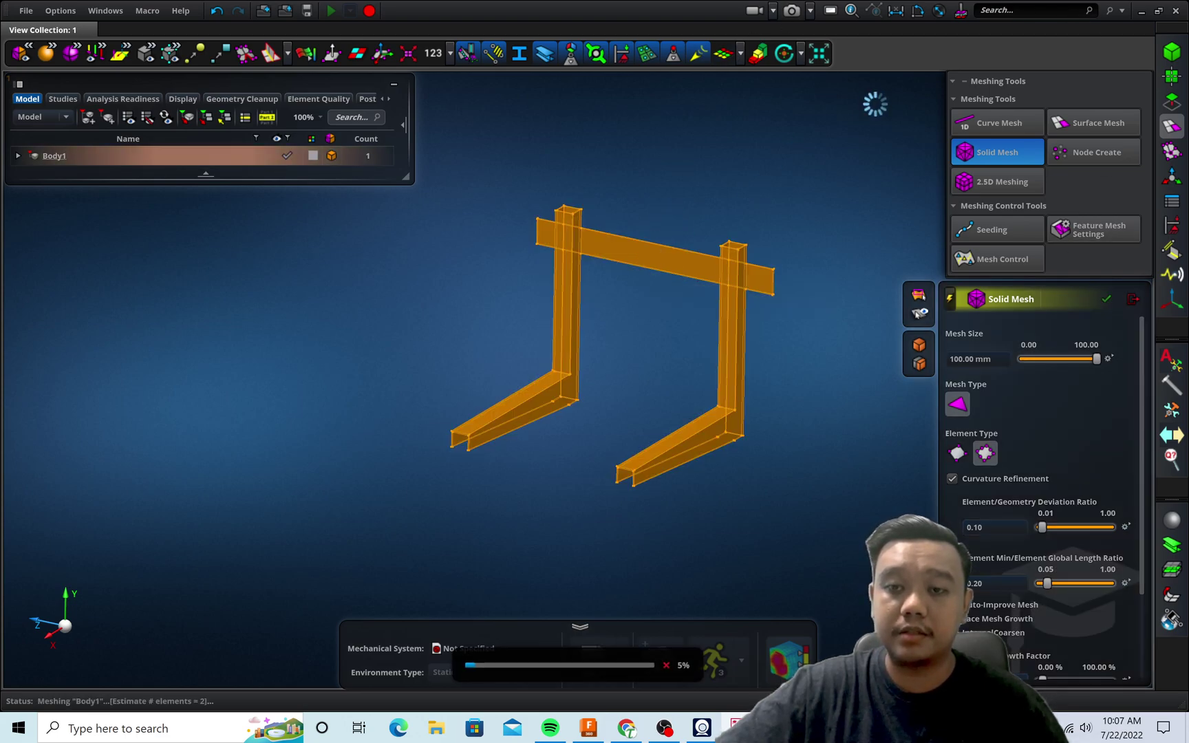
scroll(687, 295, up, 2)
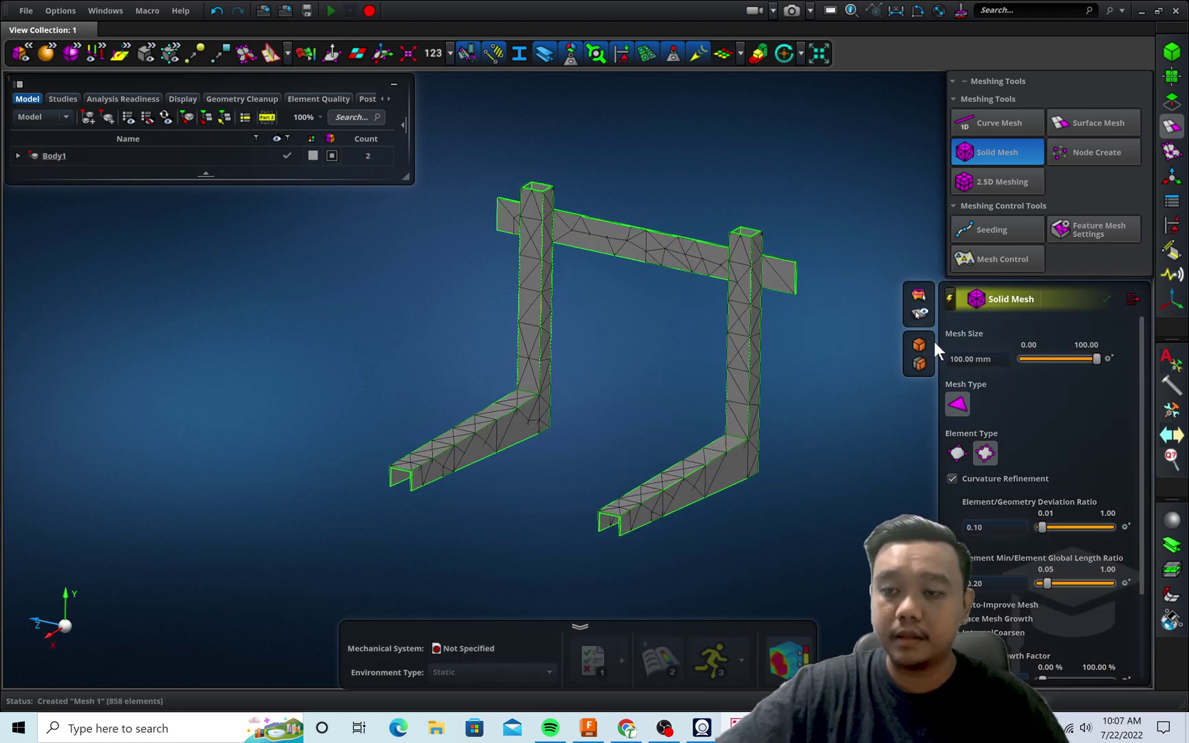
drag(1094, 359, 1053, 359)
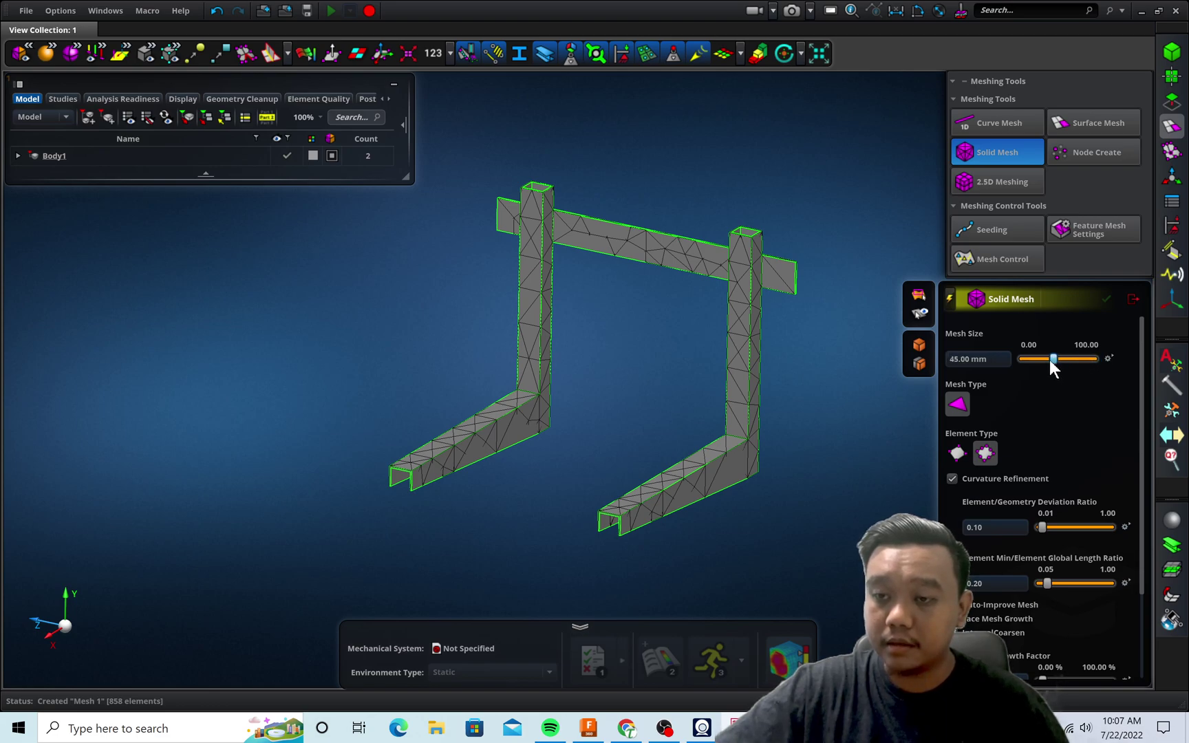
click(917, 345)
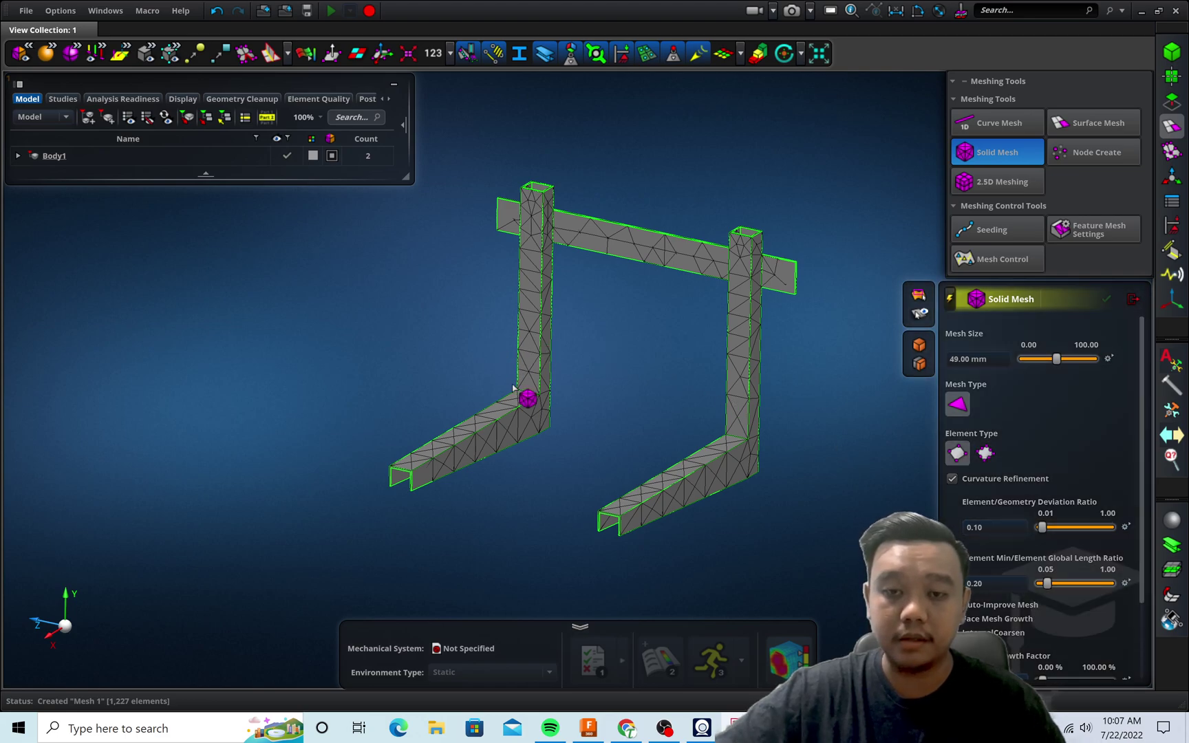
Remesh the body at 35 mm for 1,245 tetrahedral elements and exit Solid Mesh.
click(747, 453)
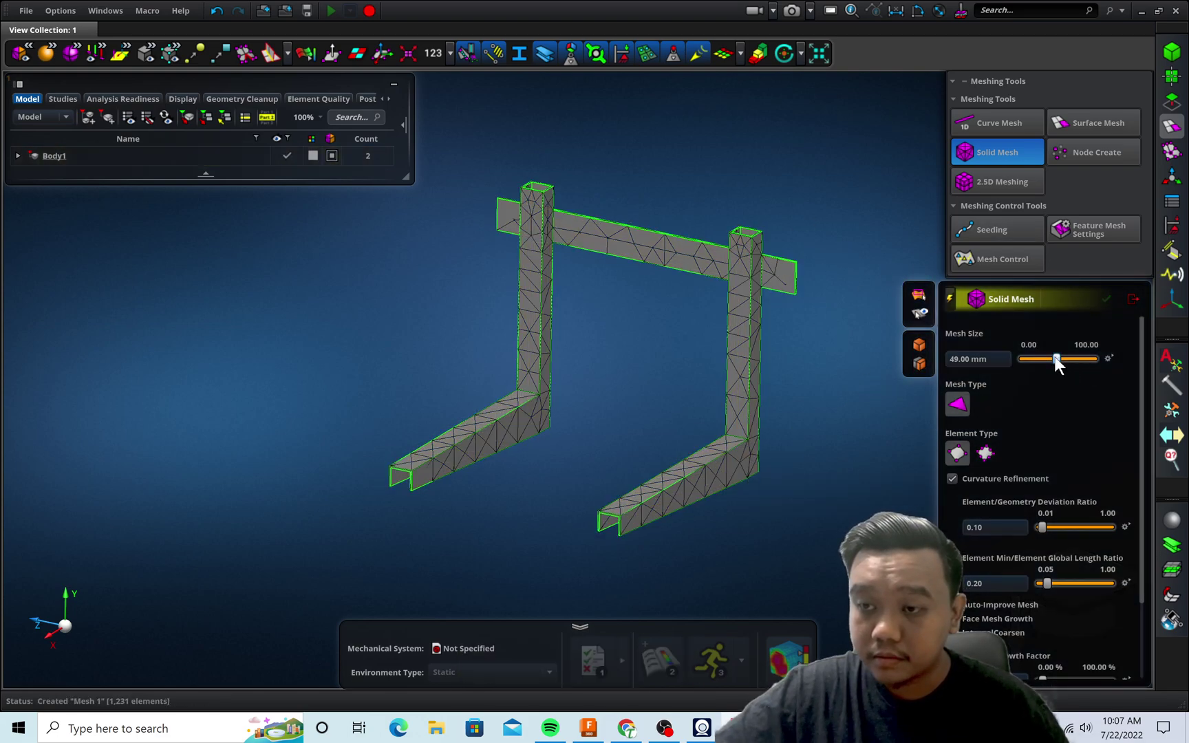
click(755, 375)
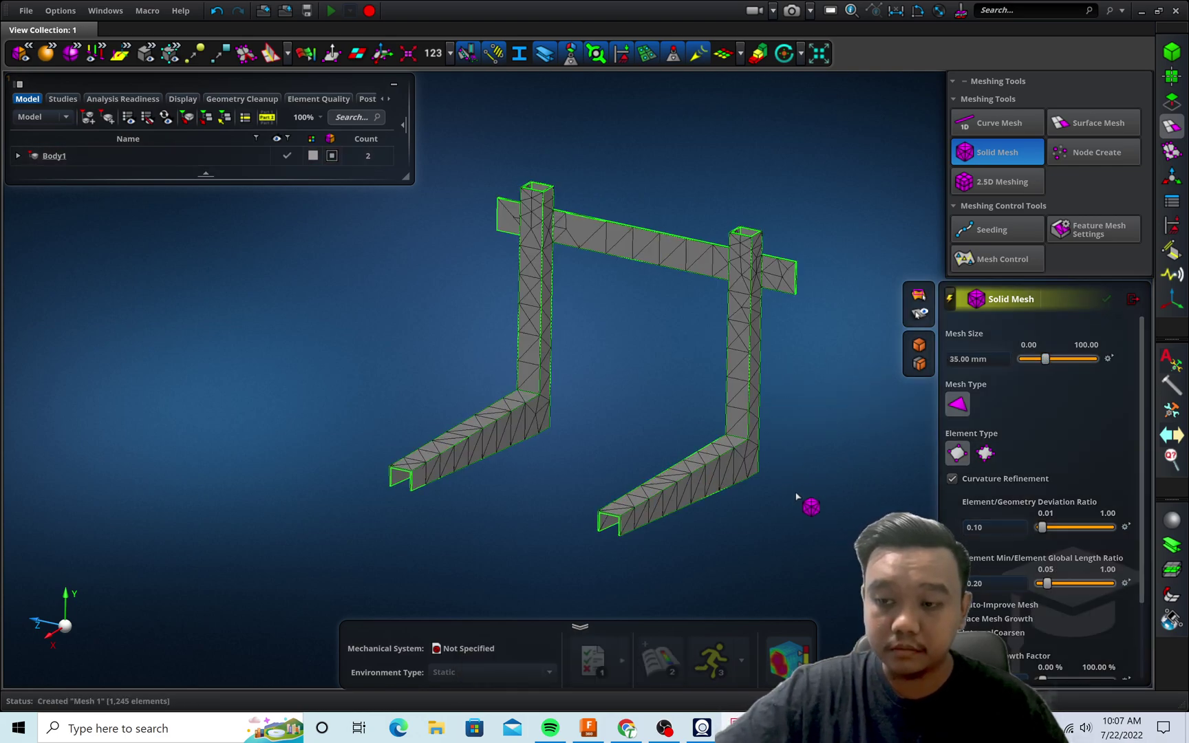
scroll(1049, 493, down, 2)
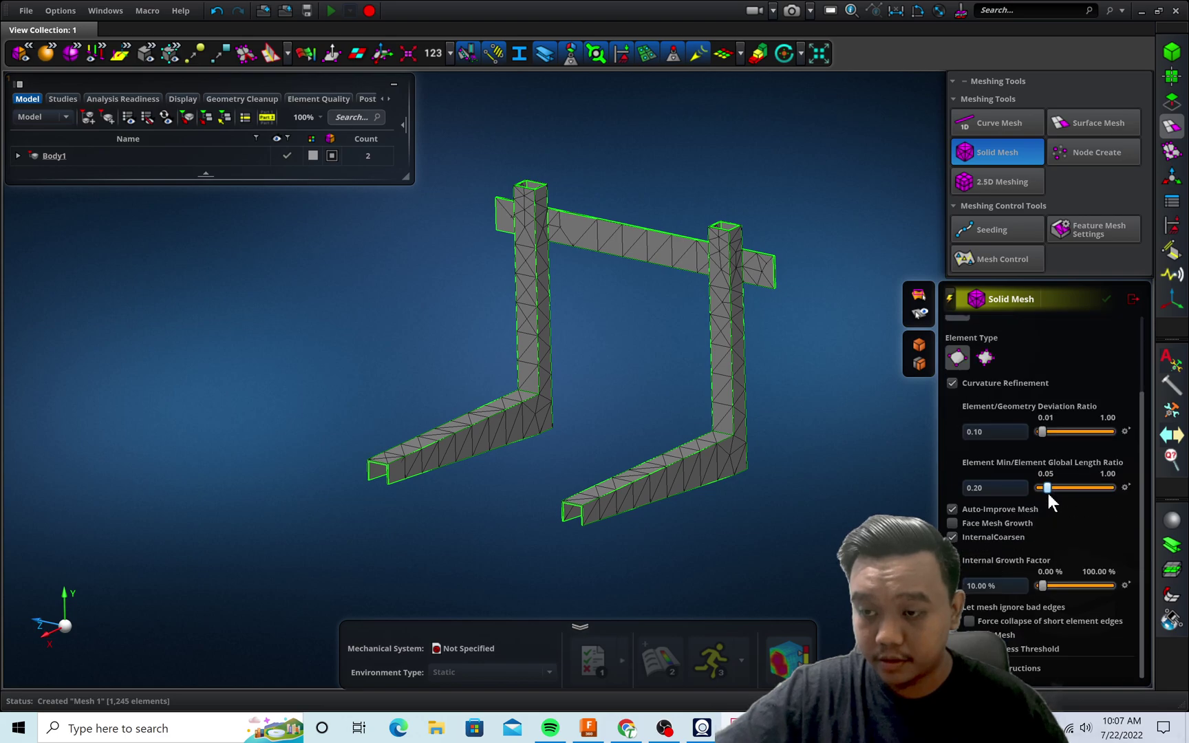
scroll(1066, 505, up, 2)
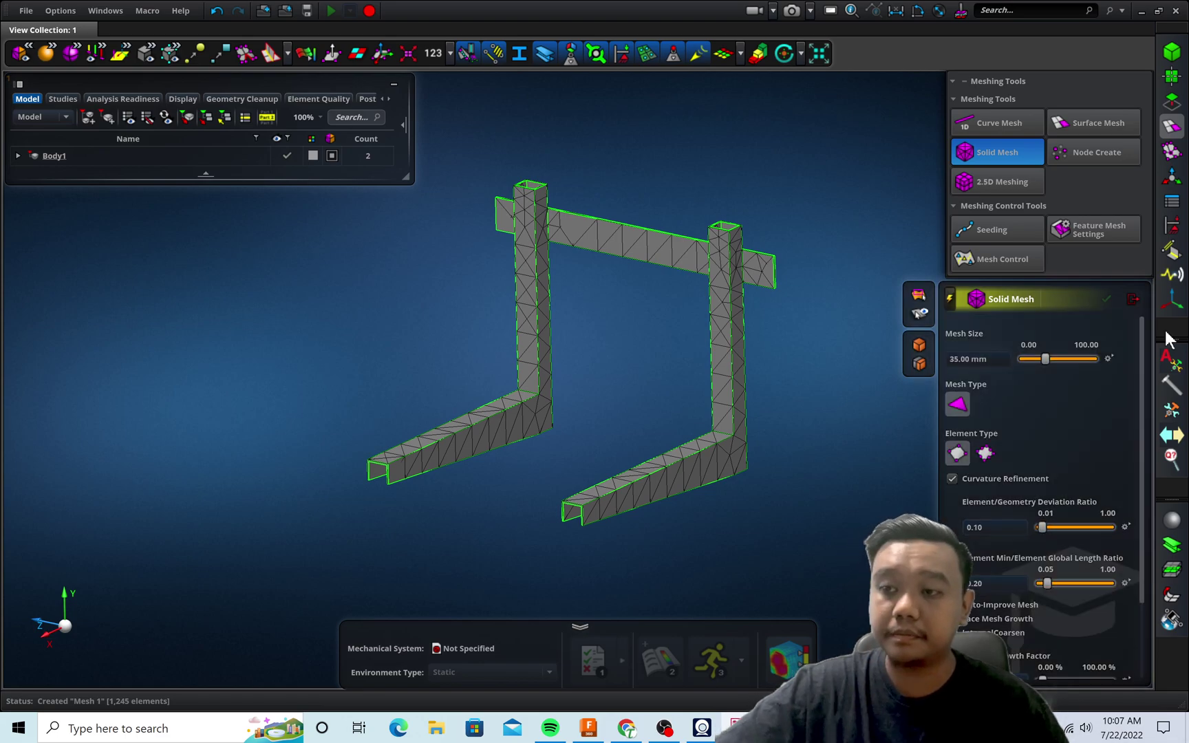
click(1133, 298)
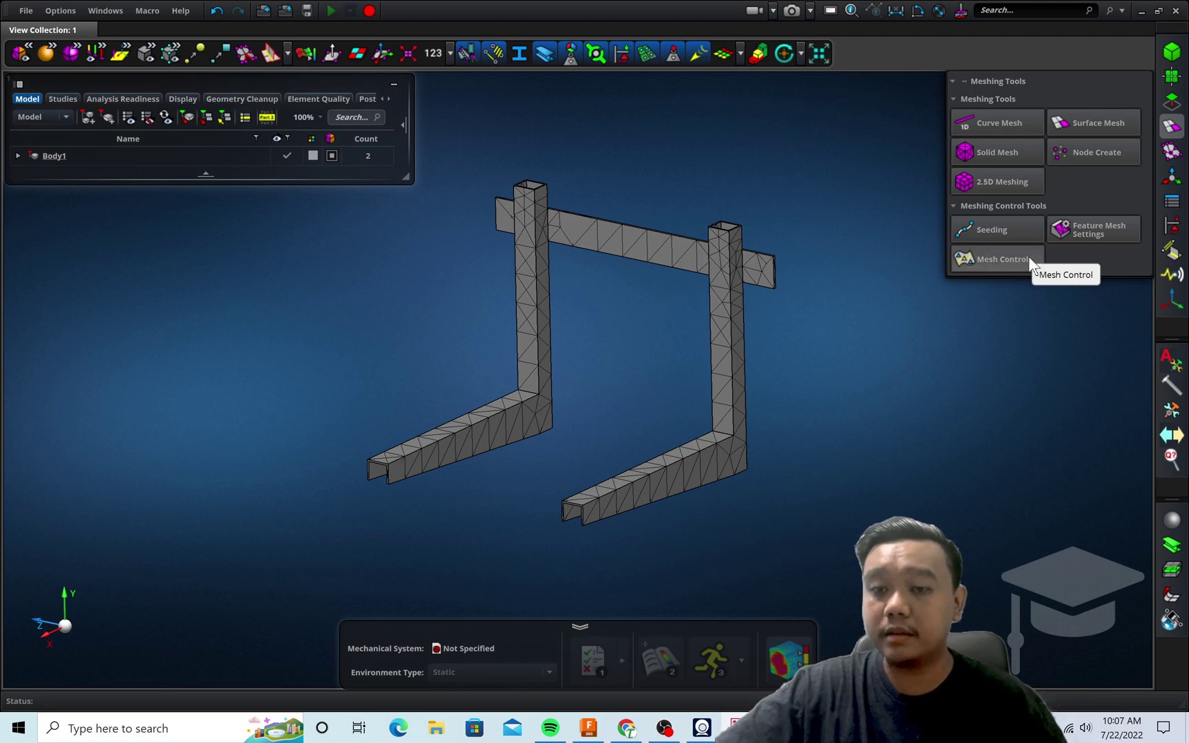
Start an enforced motion on the bracket with all three rotations fixed at zero.
click(1175, 233)
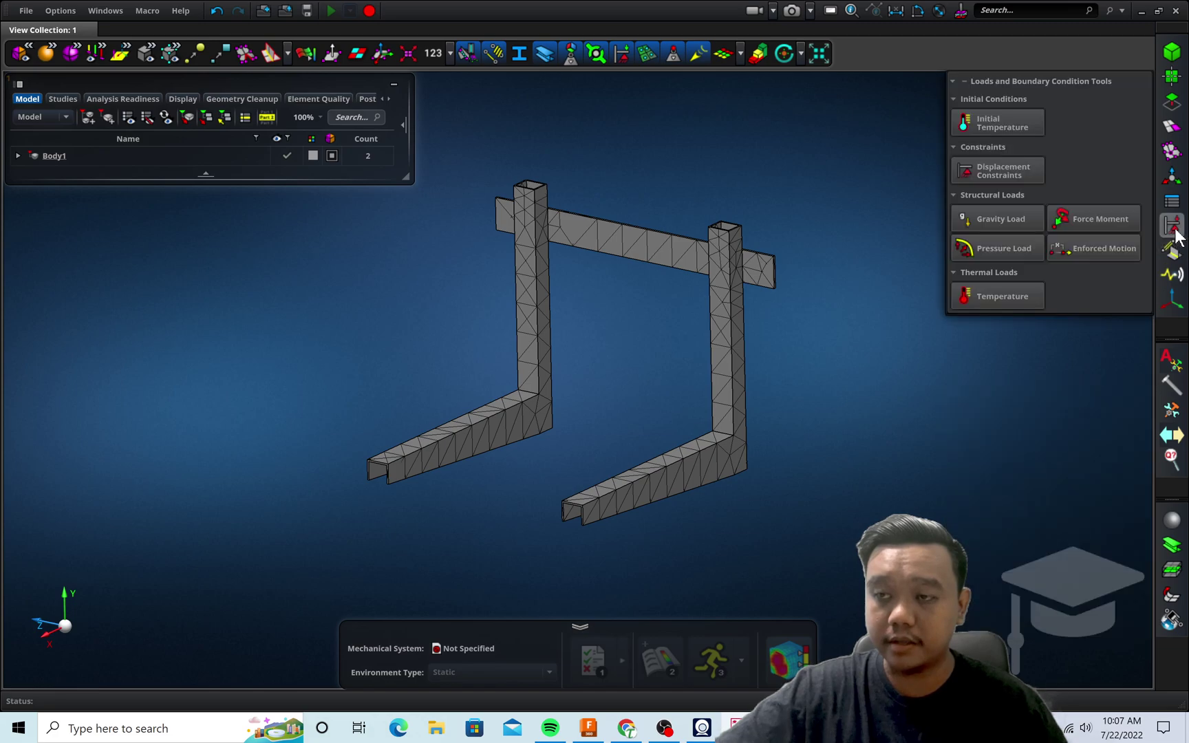
middle_drag(826, 318, 694, 367)
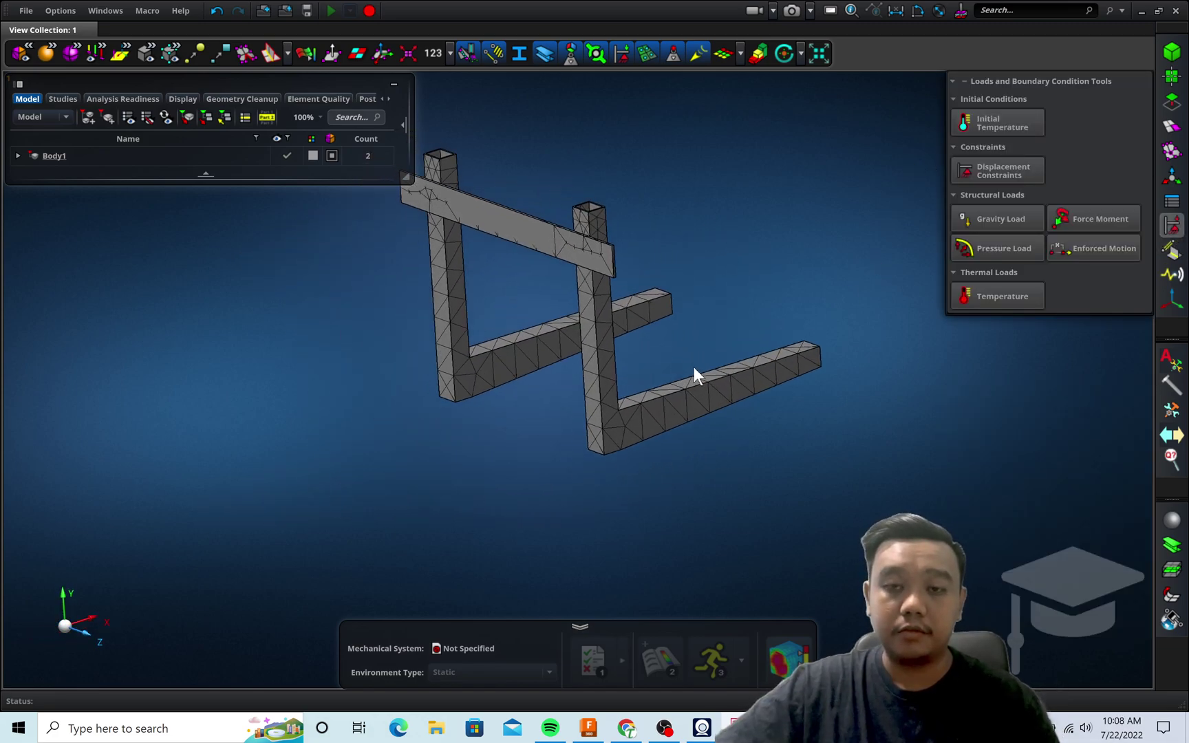
click(579, 253)
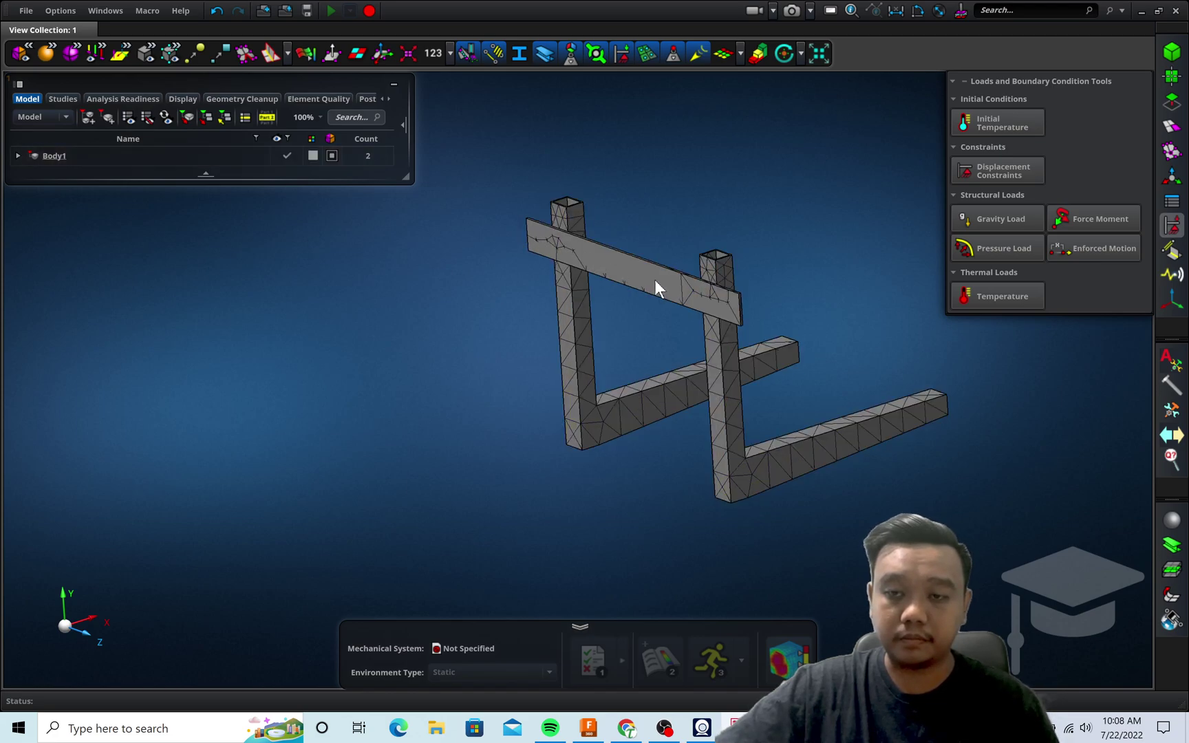
click(567, 229)
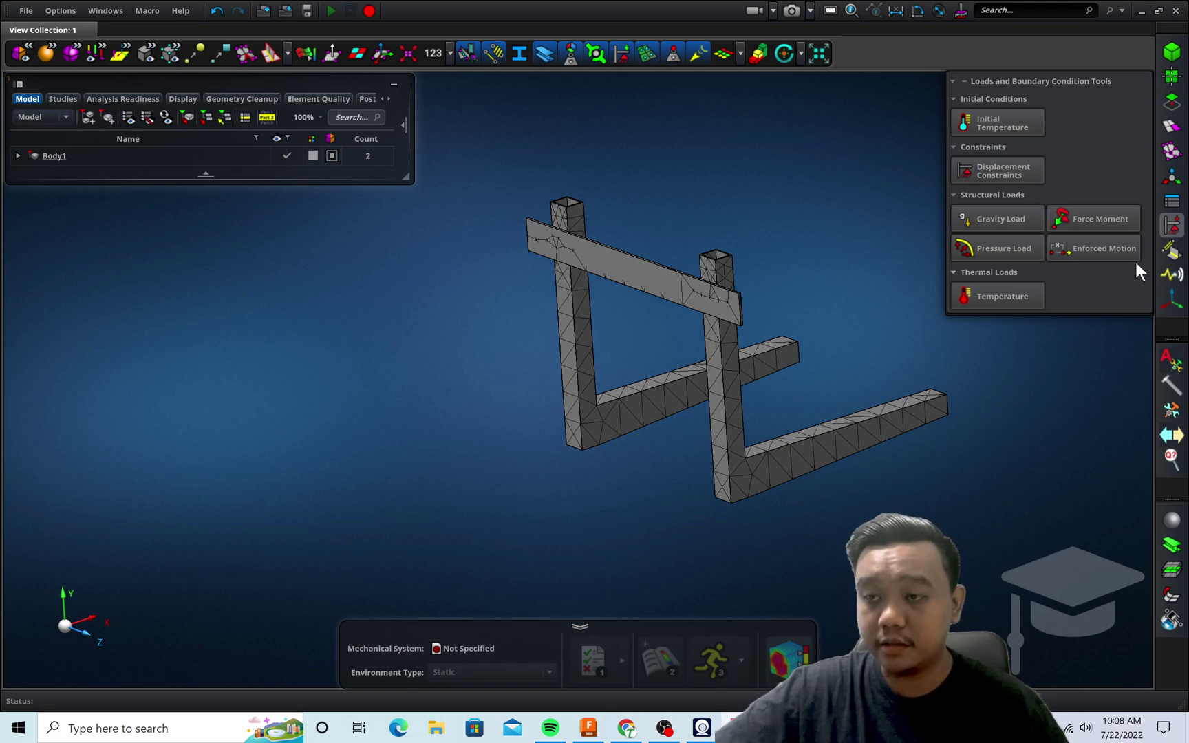
click(1119, 252)
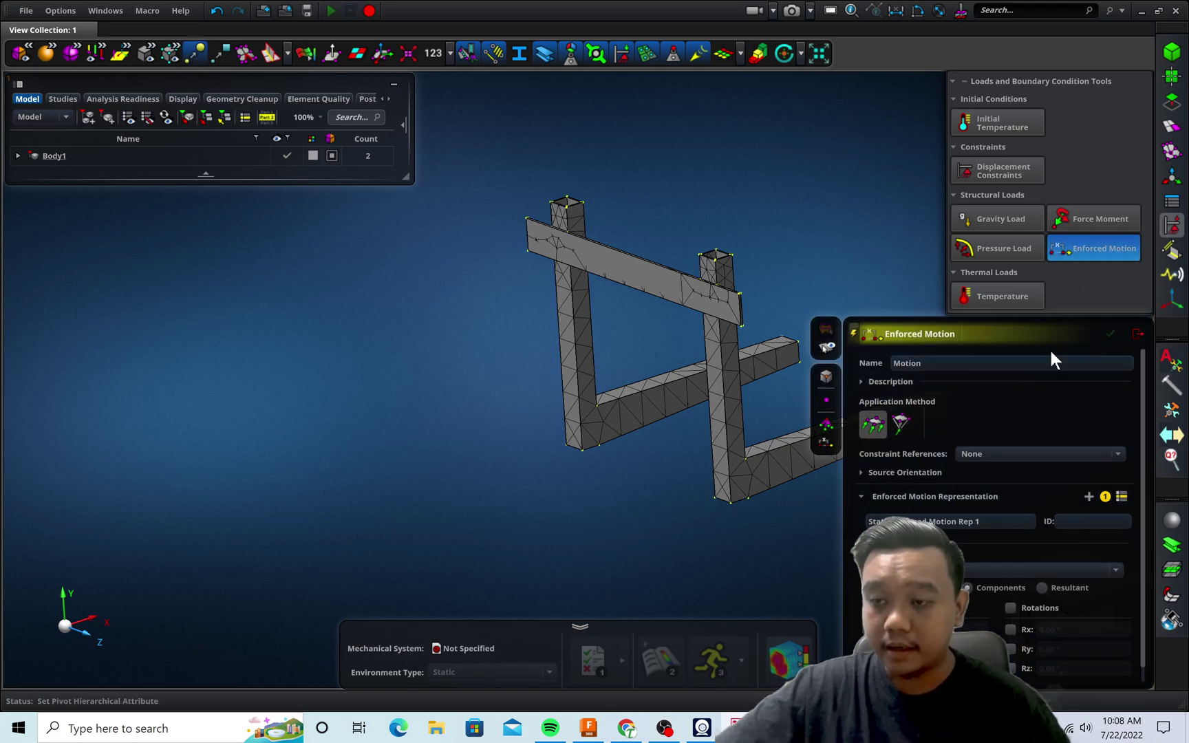
scroll(1130, 501, down, 1)
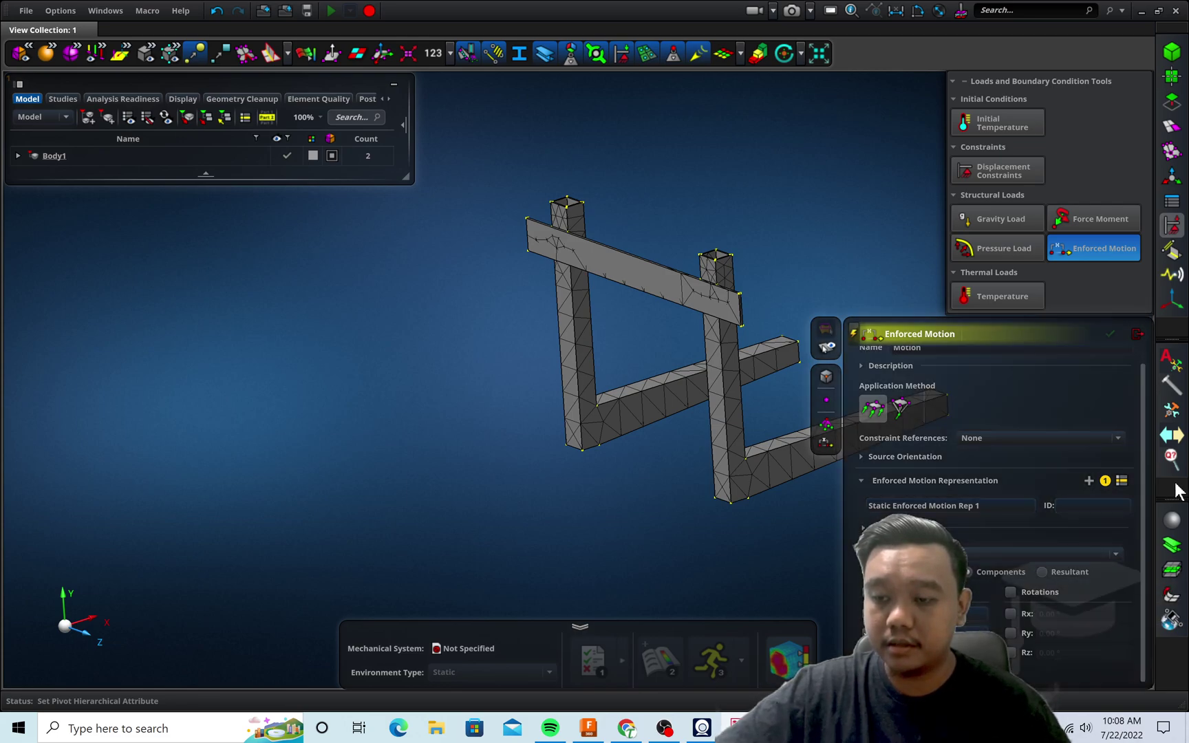
click(1012, 591)
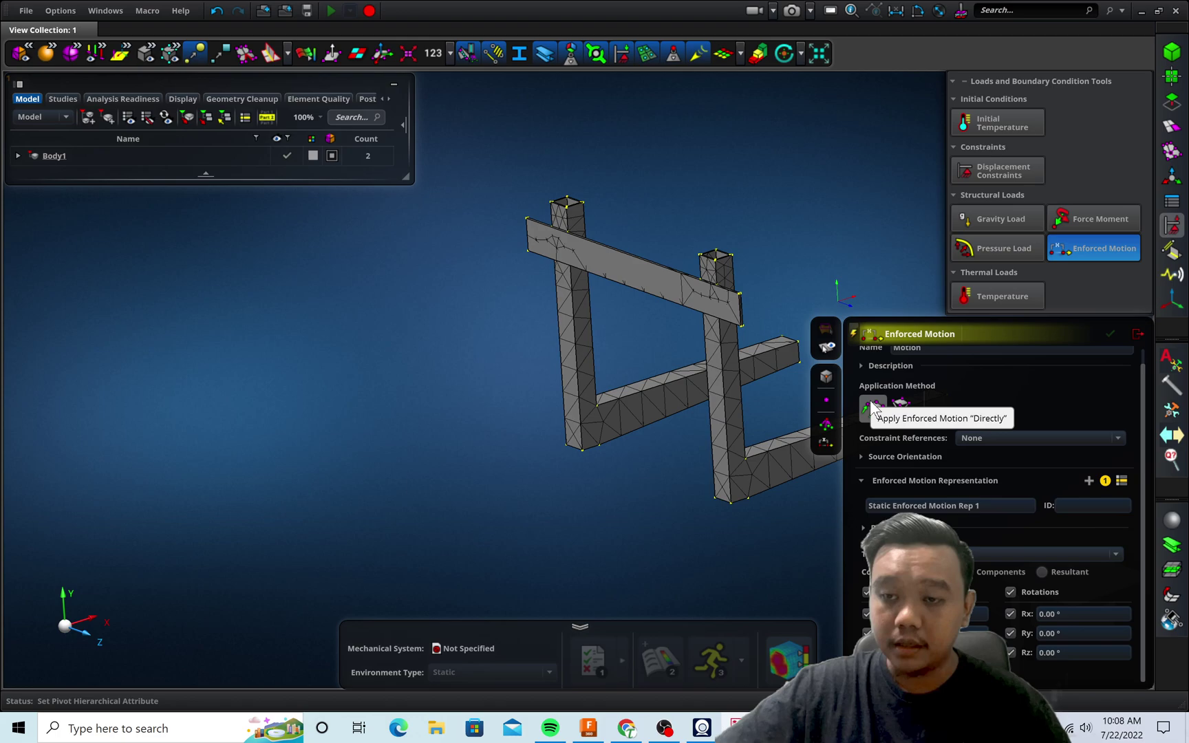
Use rigid distribution on the upper crossbeam's top face and place its location, creating Motion 1.
scroll(721, 285, up, 10)
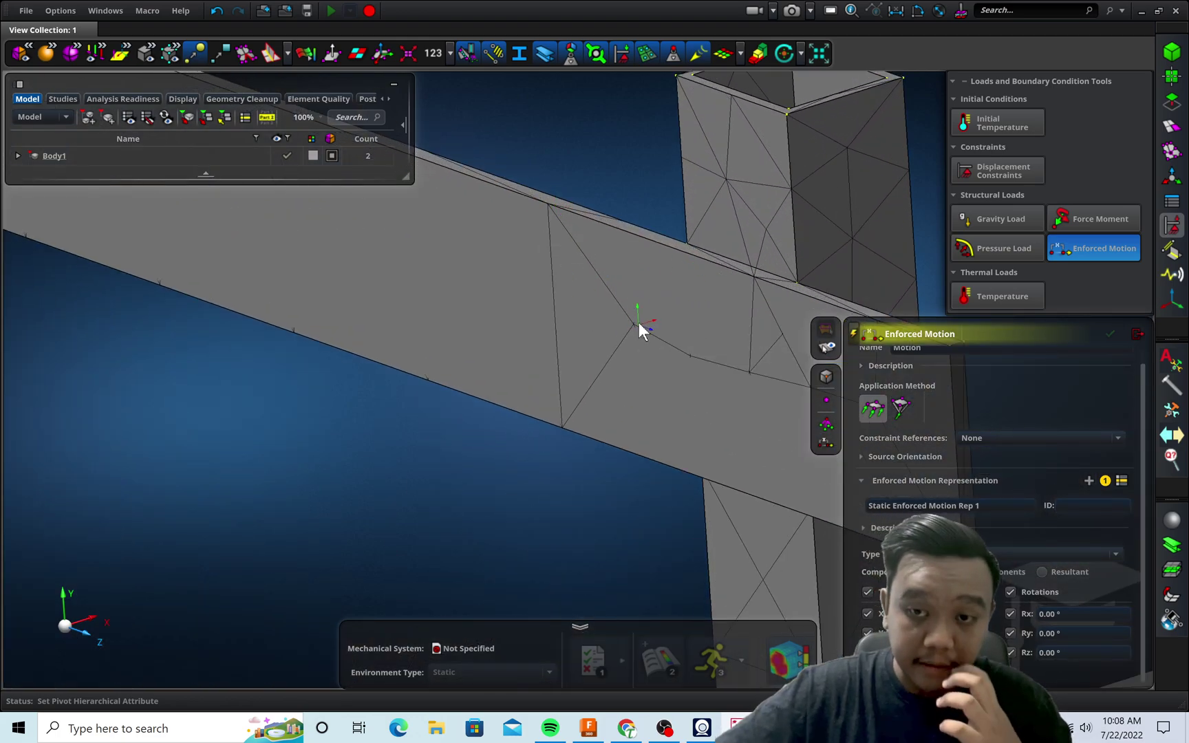
click(892, 410)
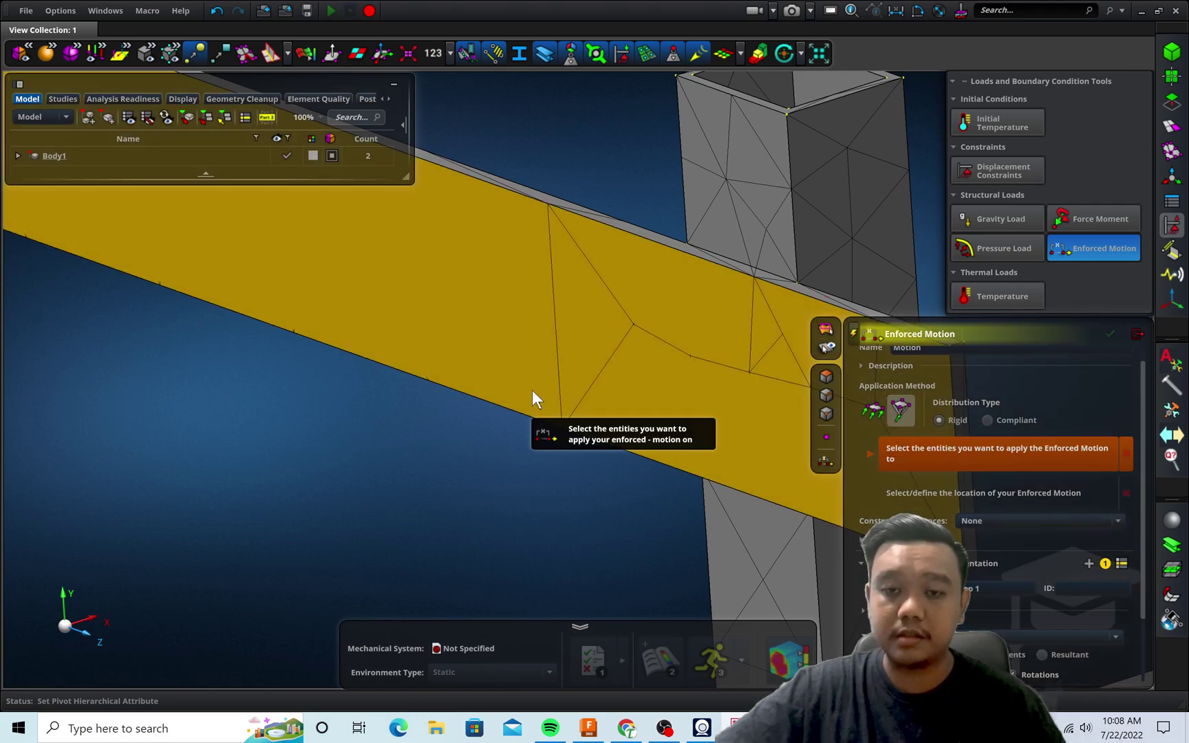
scroll(533, 389, down, 5)
scroll(515, 394, up, 3)
scroll(663, 362, up, 3)
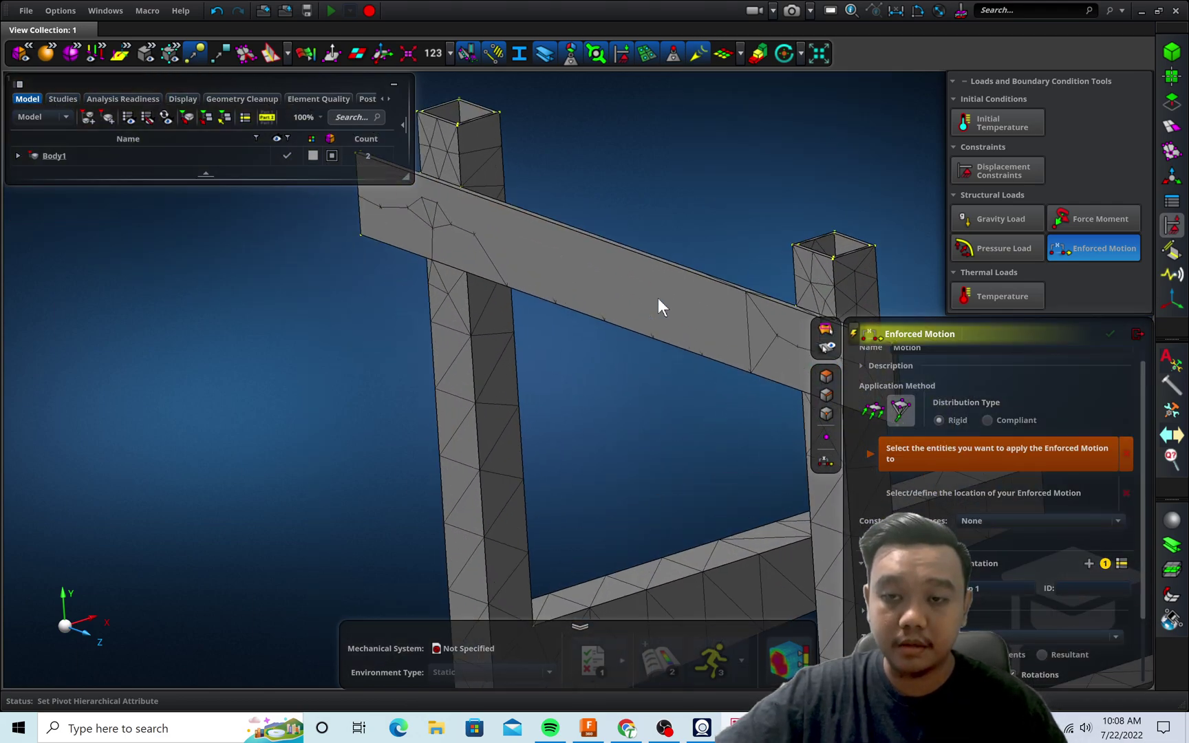
click(630, 295)
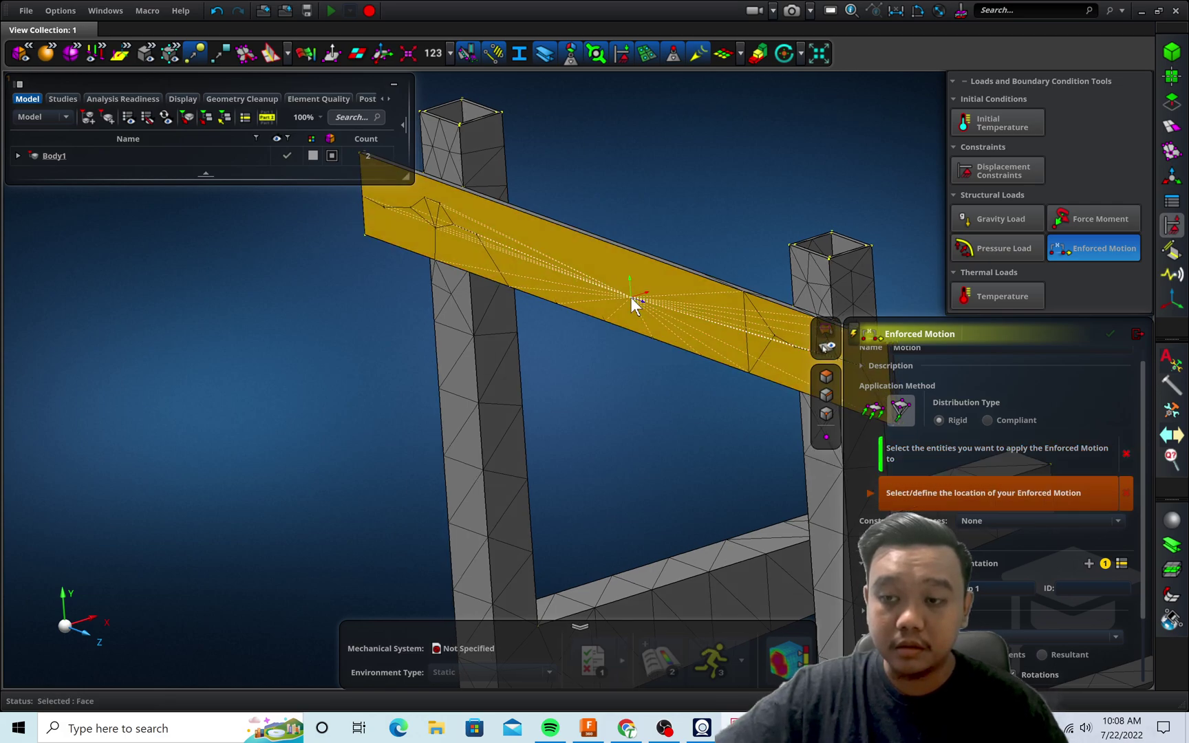
click(611, 290)
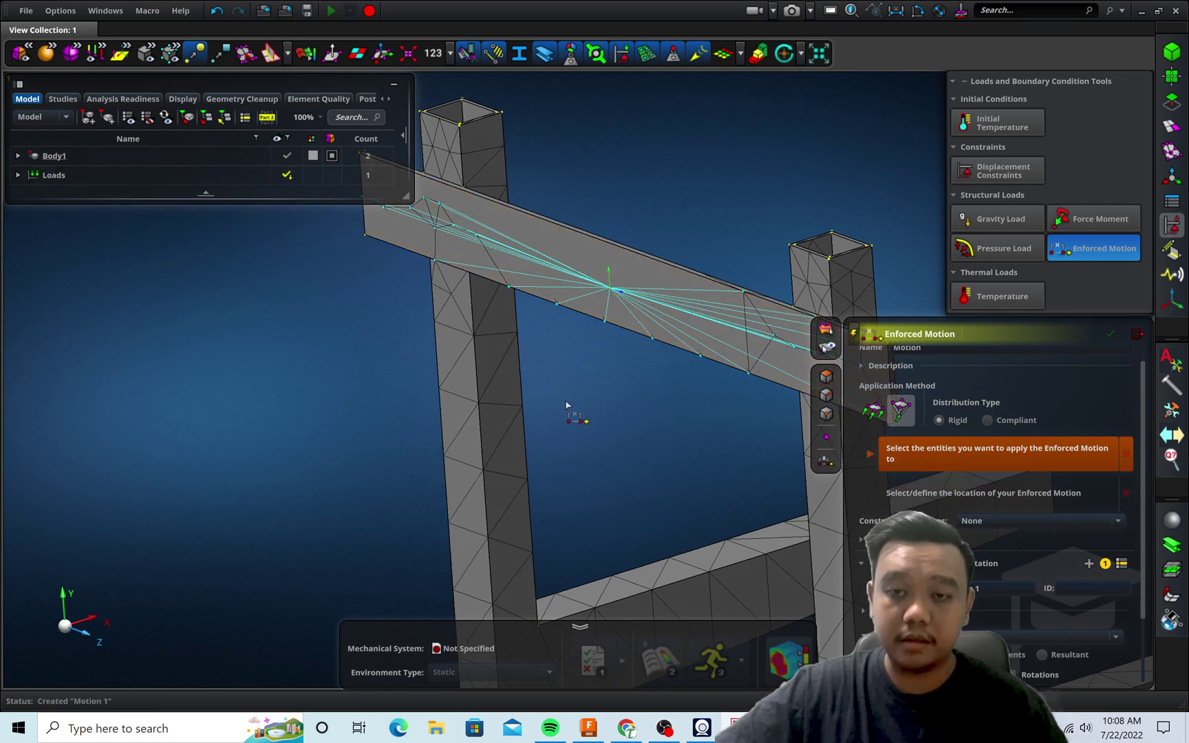
scroll(574, 423, down, 2)
Add enforced Motion 2 on the first leg's bottom edge.
middle_drag(584, 422, 563, 466)
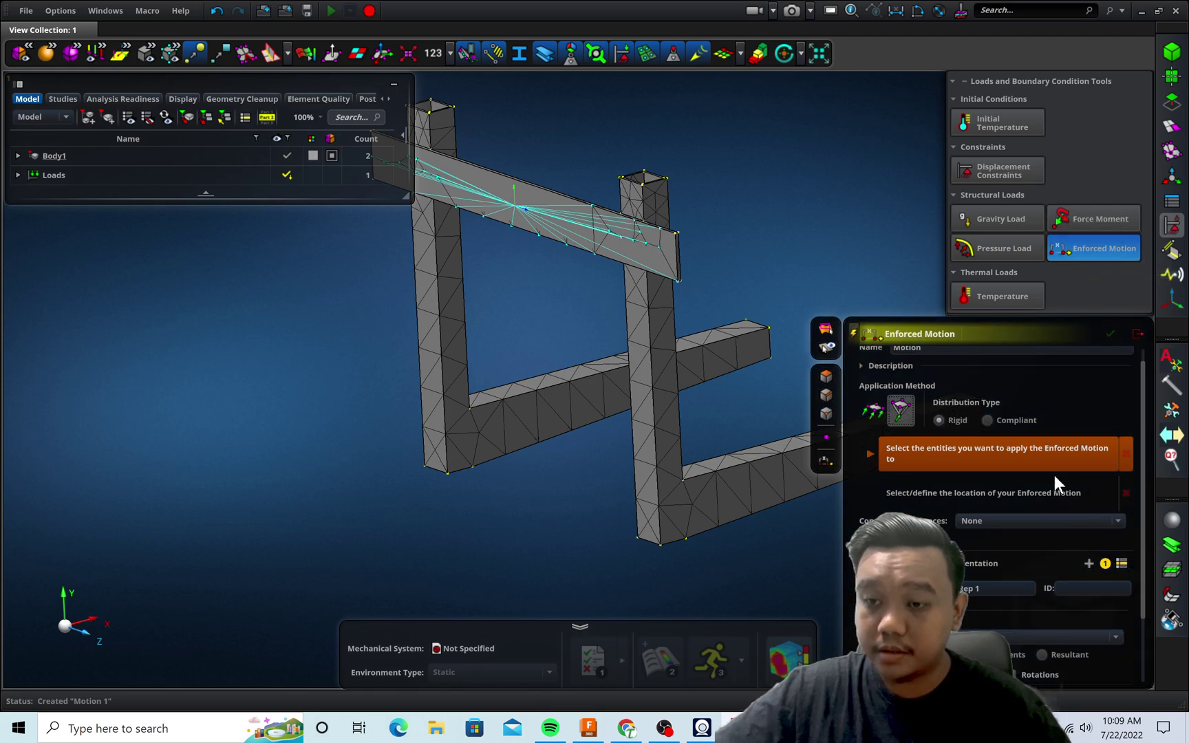
scroll(1143, 427, down, 2)
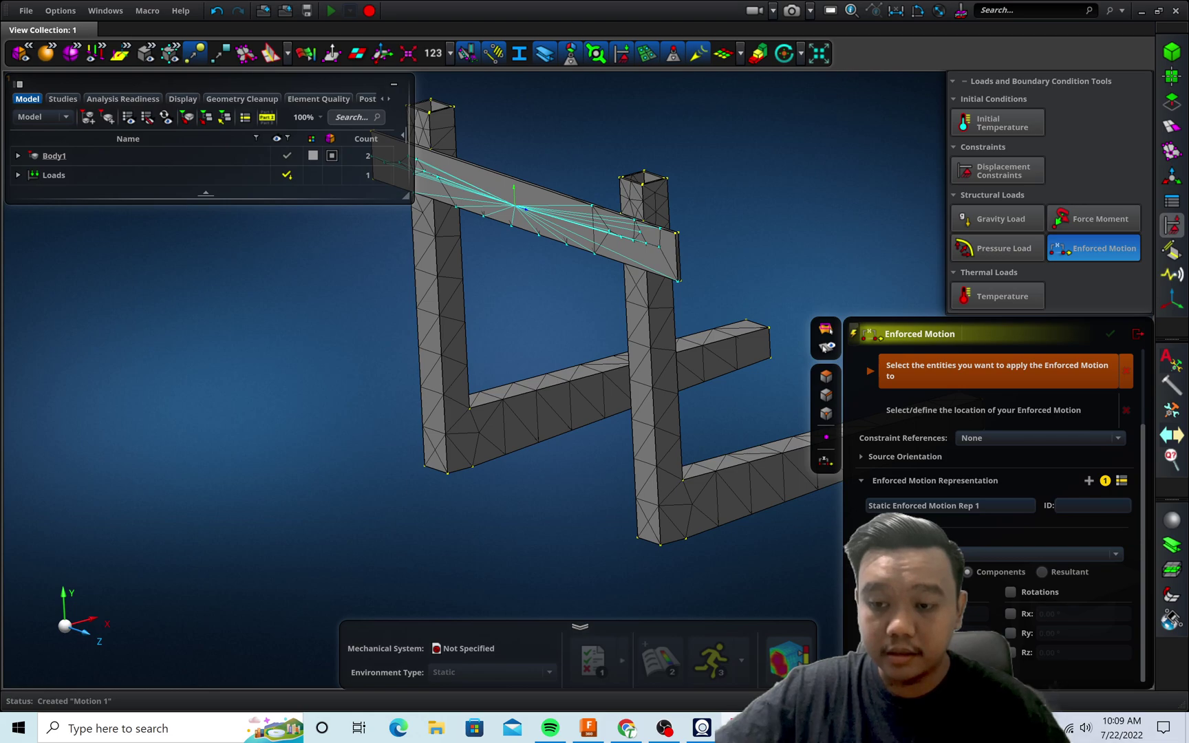
scroll(669, 589, up, 6)
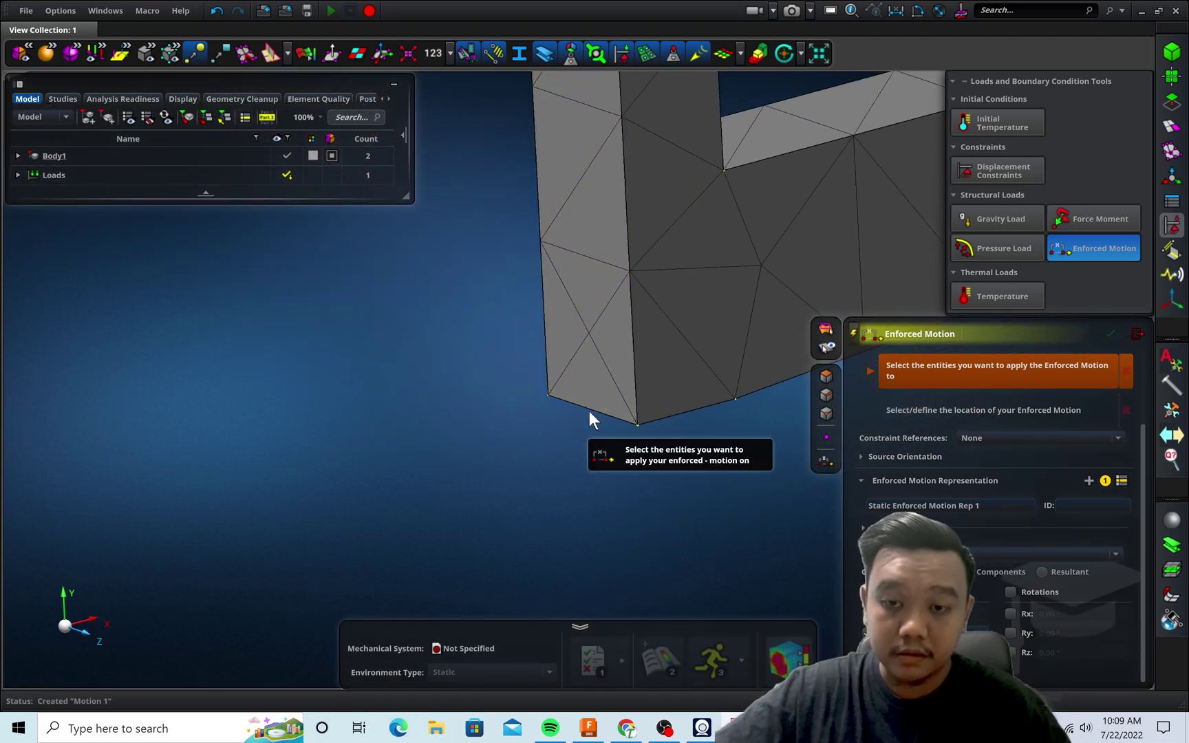
scroll(590, 410, up, 3)
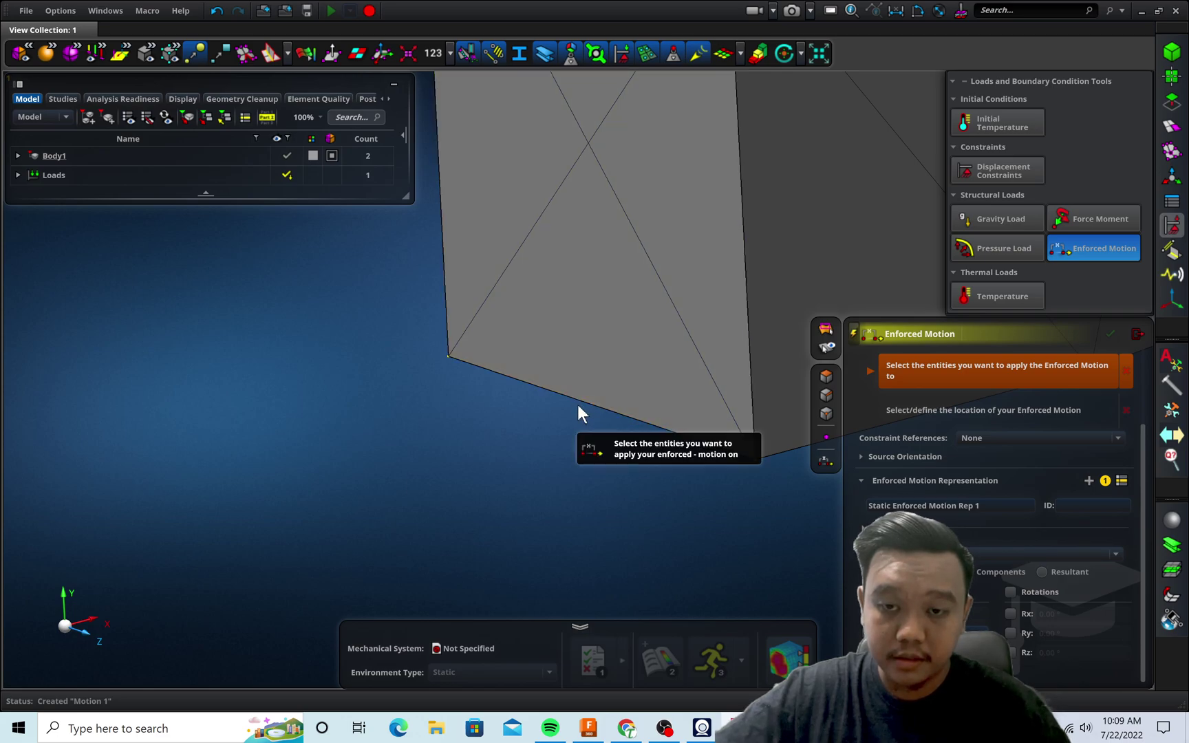
click(580, 411)
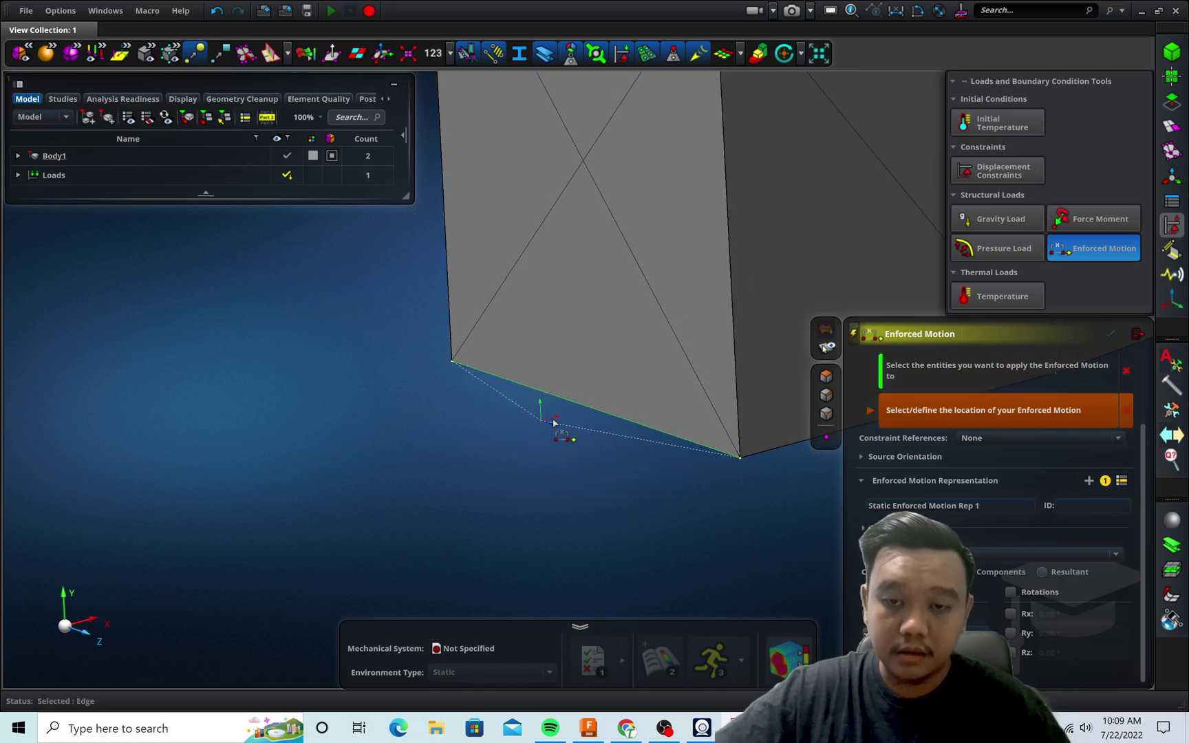
click(580, 404)
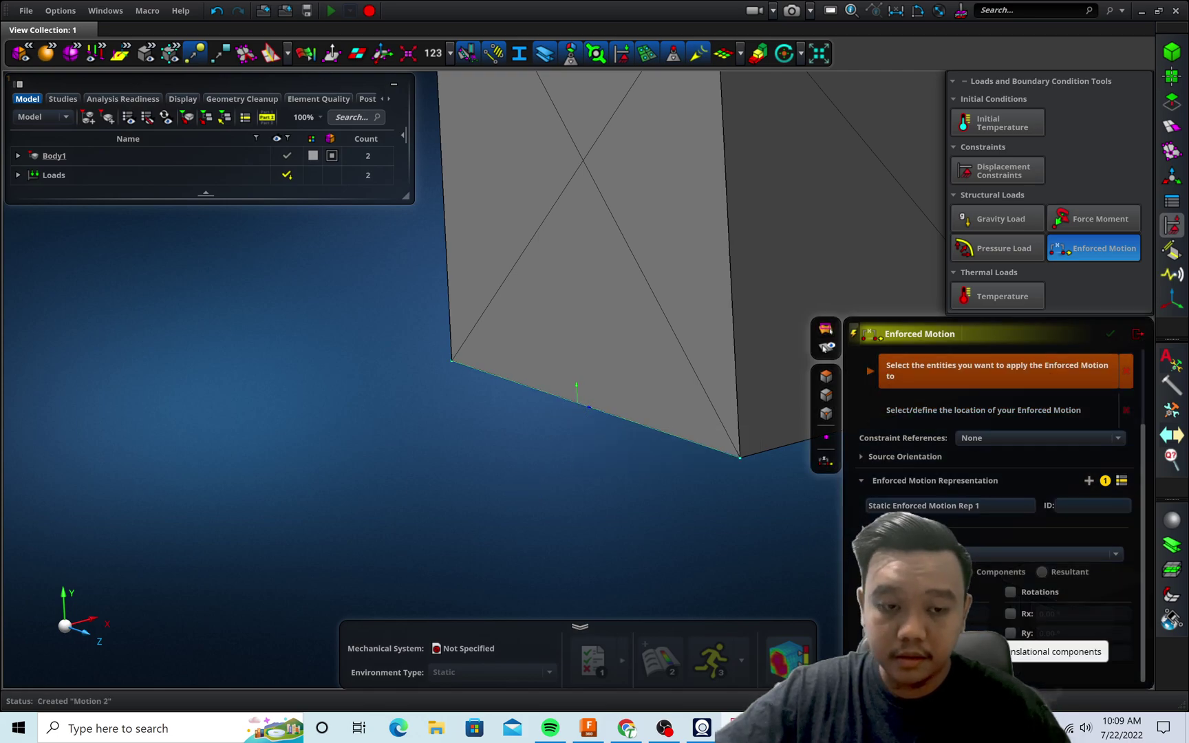
Add enforced Motion 3 on the other leg's bottom edge.
scroll(534, 454, down, 5)
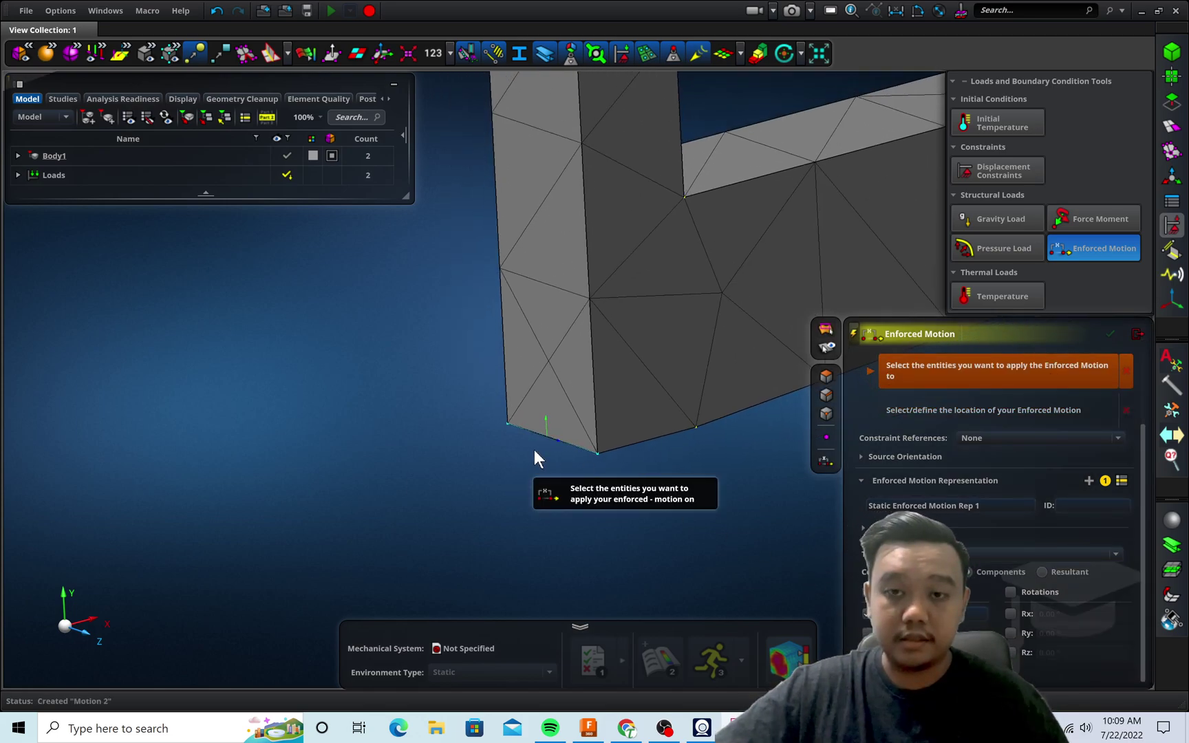
scroll(124, 292, up, 5)
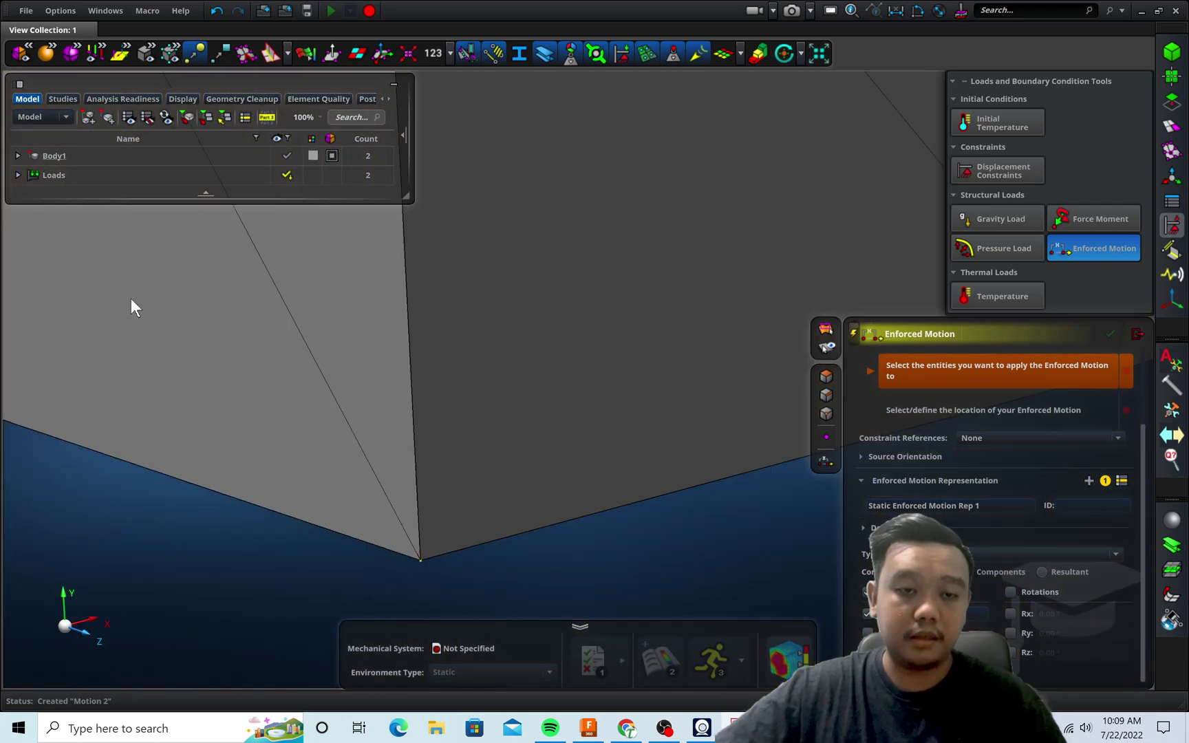
scroll(131, 299, down, 2)
scroll(101, 316, up, 2)
scroll(87, 318, up, 1)
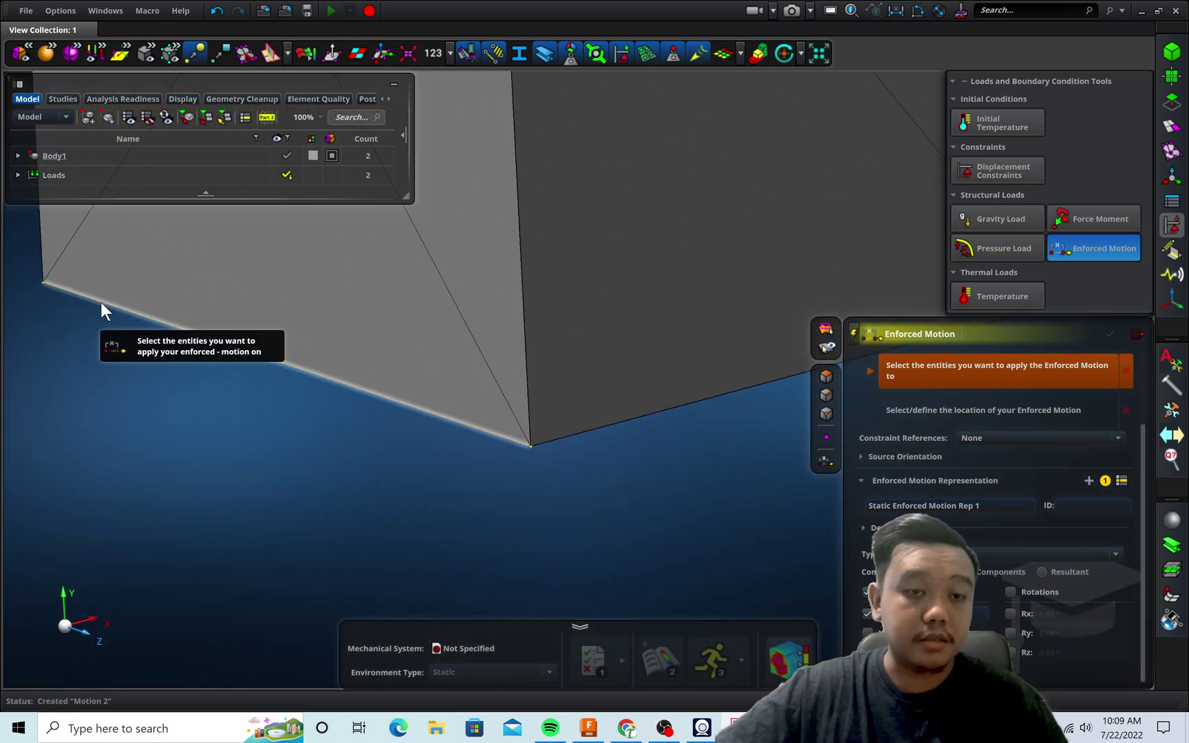
click(100, 302)
scroll(297, 425, down, 2)
click(303, 425)
scroll(310, 427, down, 4)
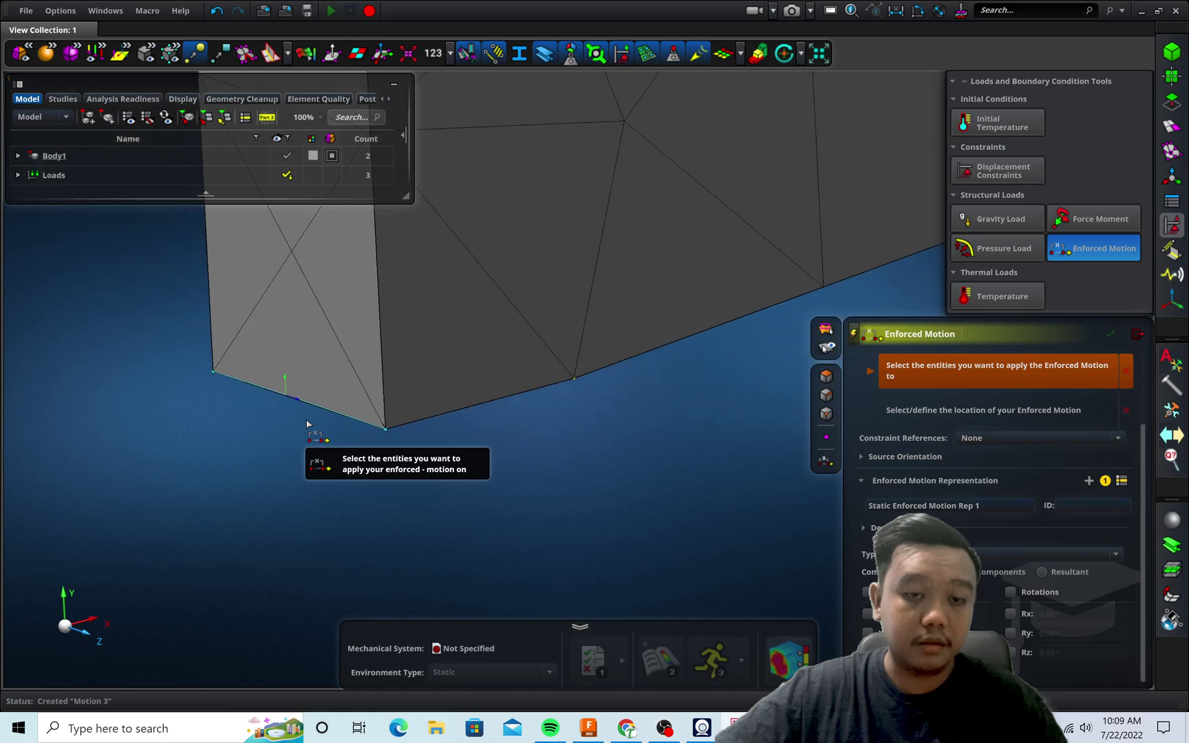
scroll(320, 444, down, 1)
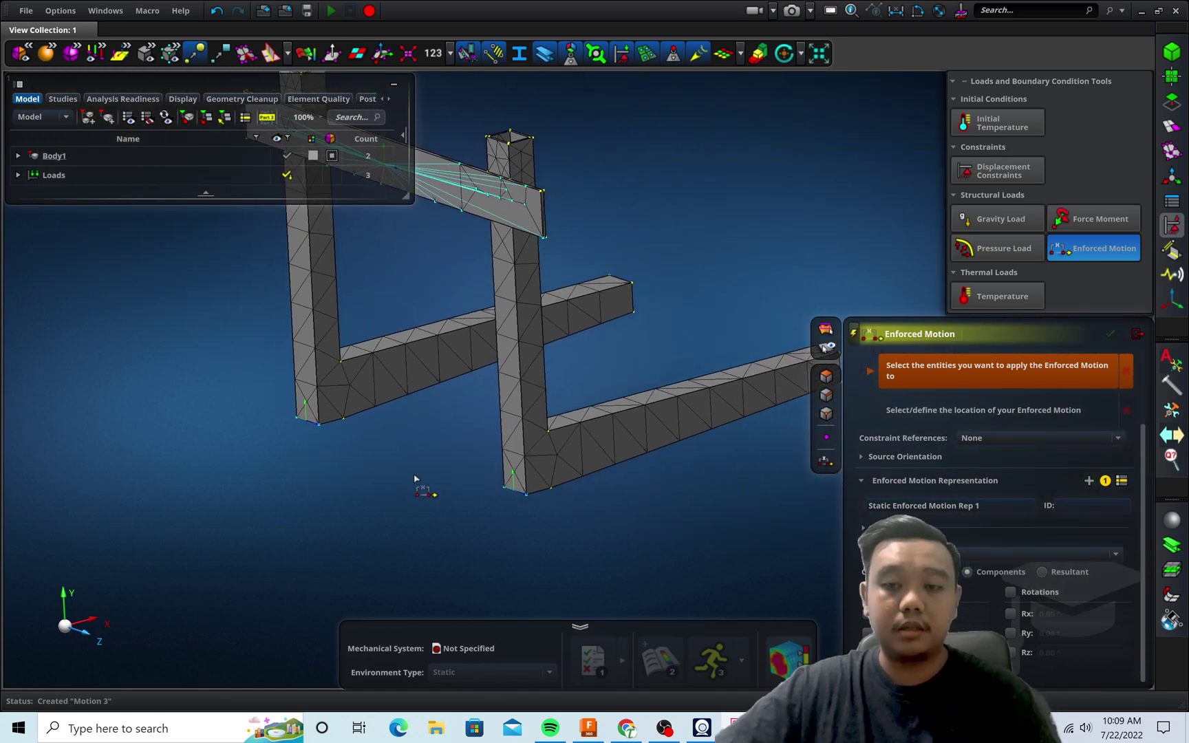
right_drag(414, 480, 473, 526)
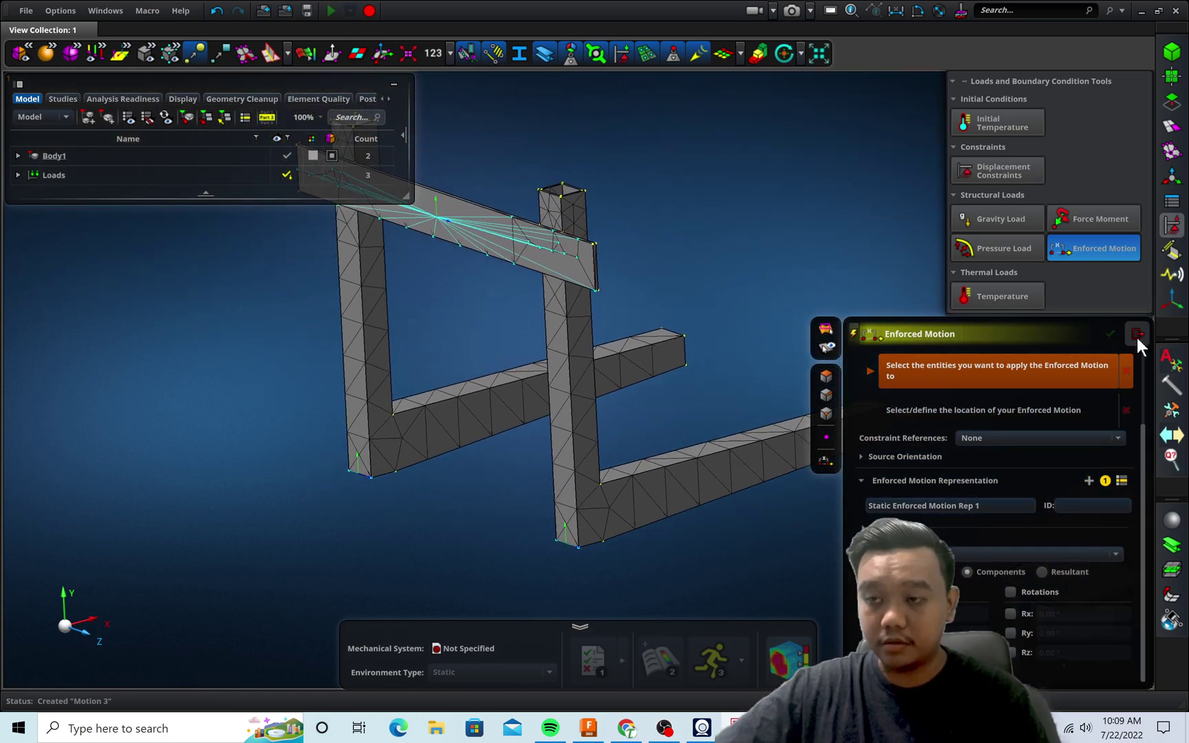
Exit Enforced Motion and expand Loads and Body1 in the Model tree to check Mesh 1.
click(1137, 334)
right_drag(855, 399, 651, 365)
click(603, 345)
click(738, 428)
click(54, 174)
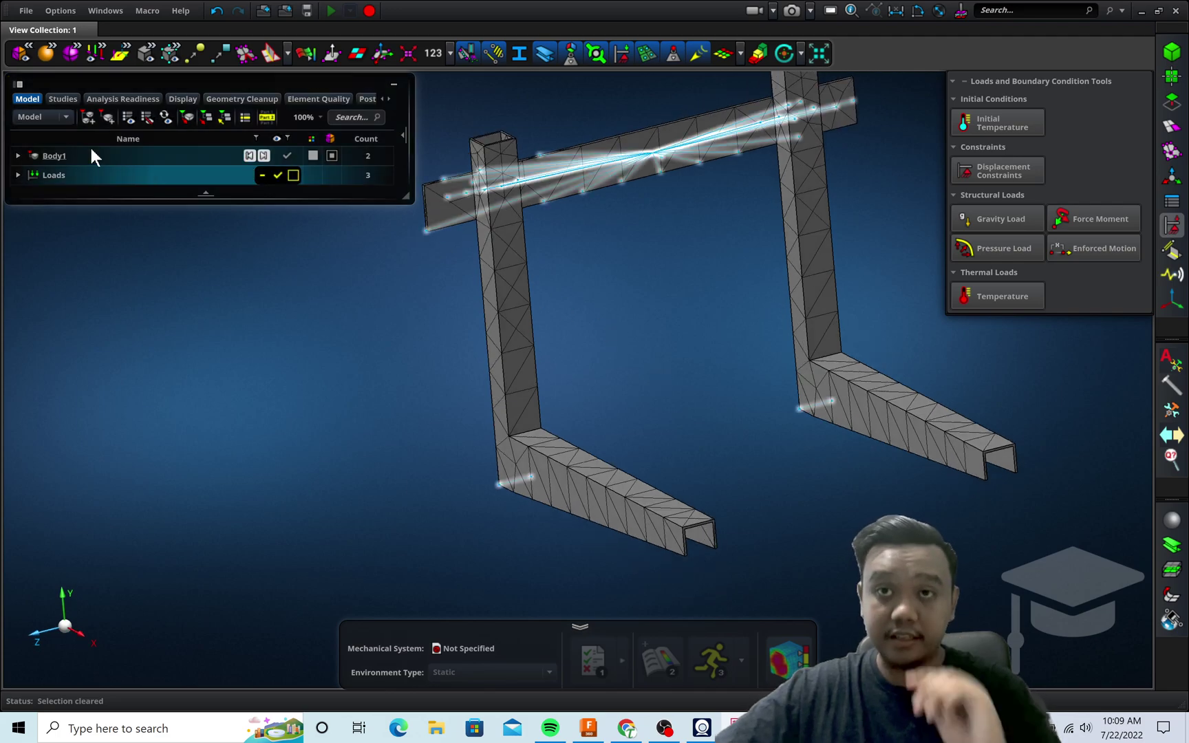
click(18, 175)
click(18, 156)
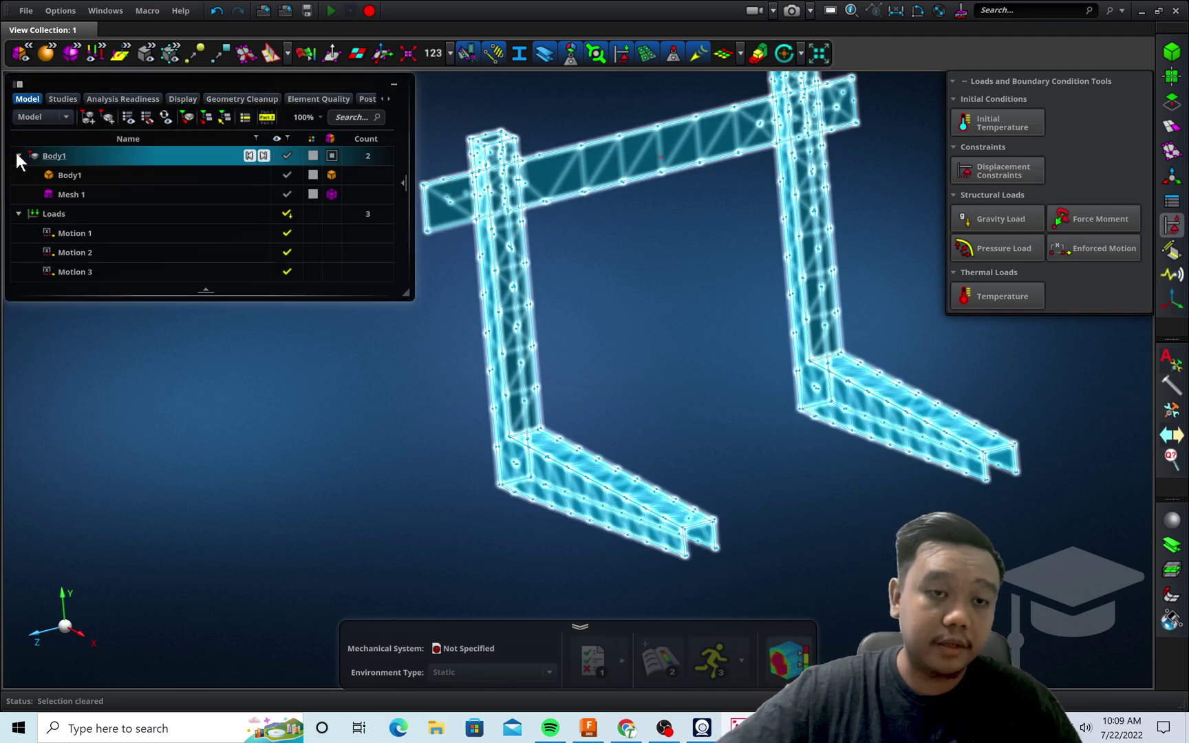
click(72, 194)
right_drag(481, 289, 801, 332)
click(712, 351)
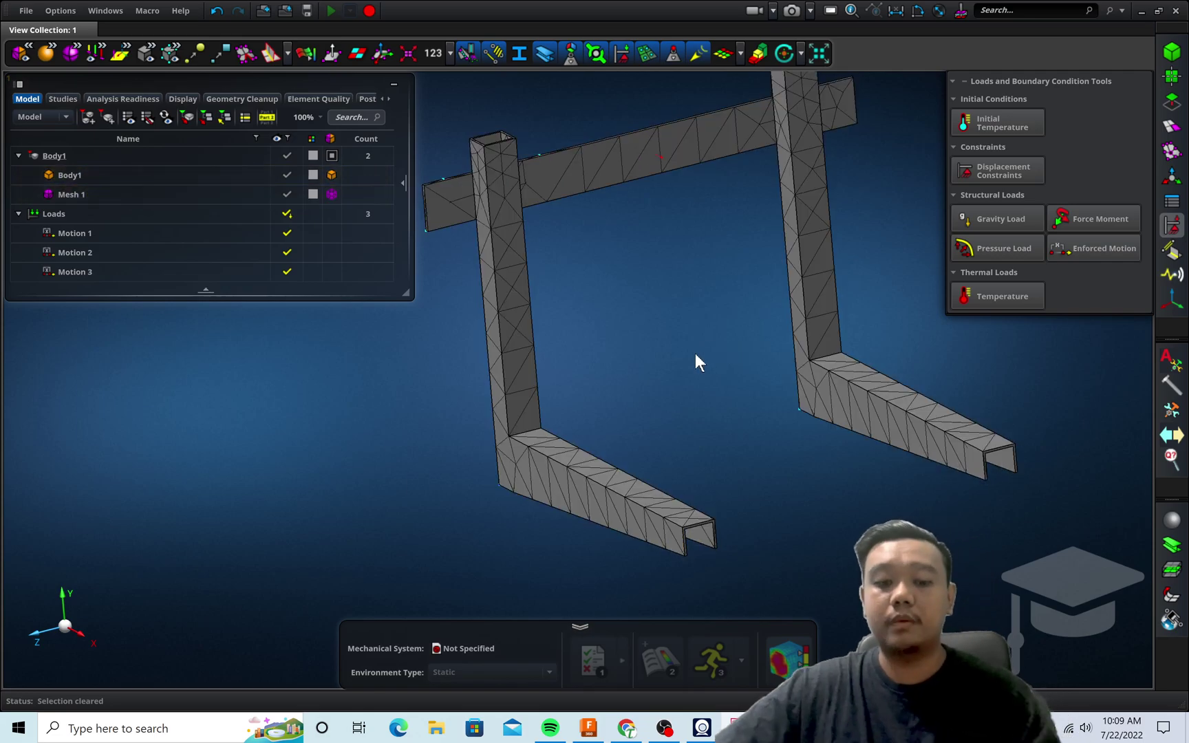
Select Motion 1, Motion 2 and Motion 3 to check their locations on the frame.
mouse_move(695, 358)
right_down()
mouse_move(733, 354)
mouse_move(680, 345)
right_up()
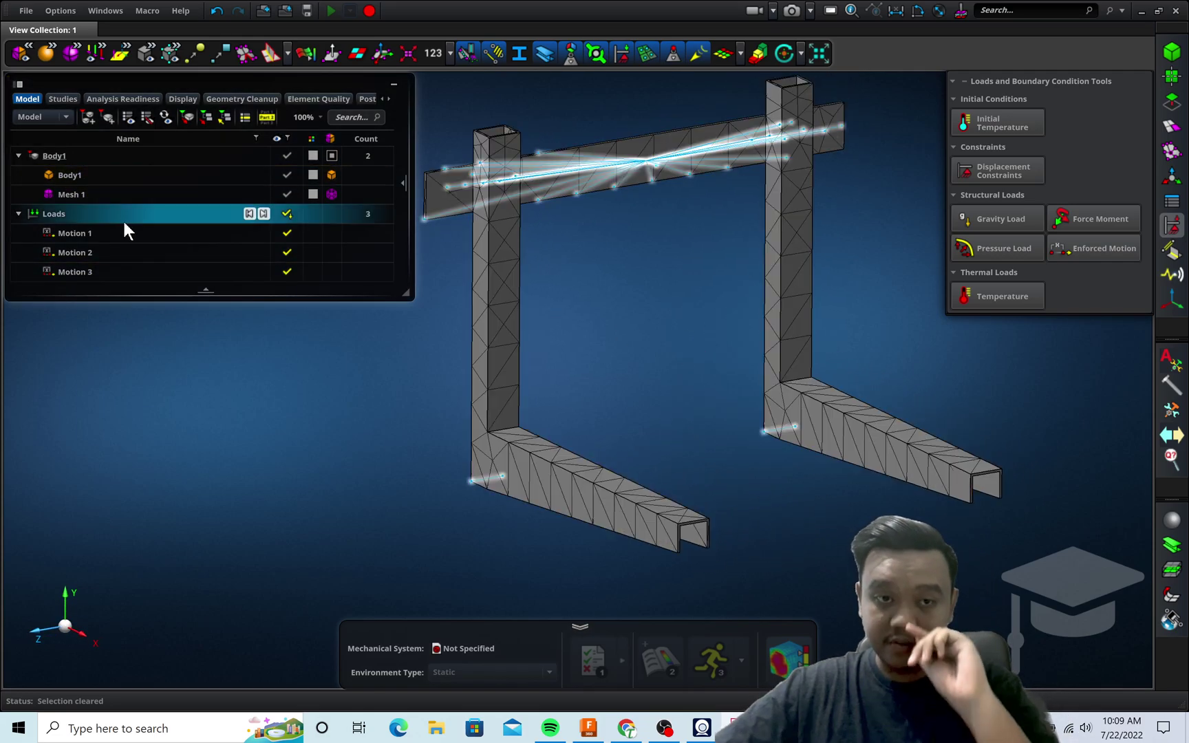
click(119, 232)
click(110, 251)
ctrl+click(112, 274)
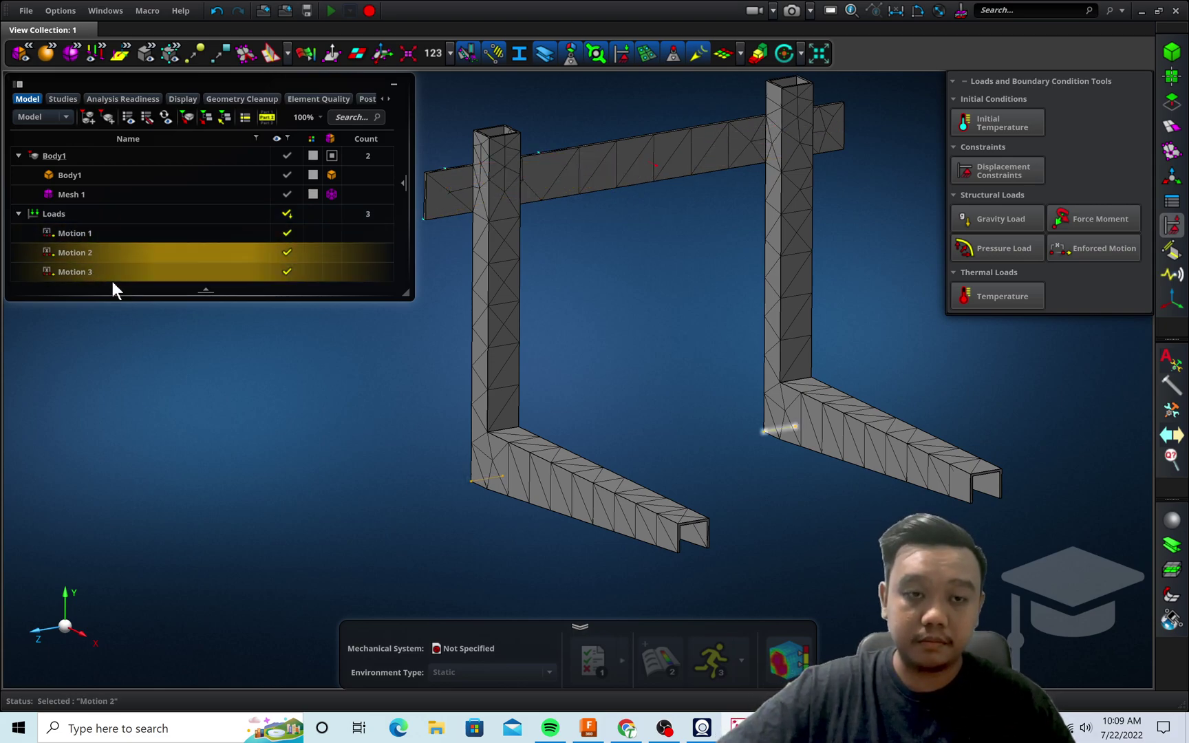
click(651, 329)
right_drag(652, 330, 663, 331)
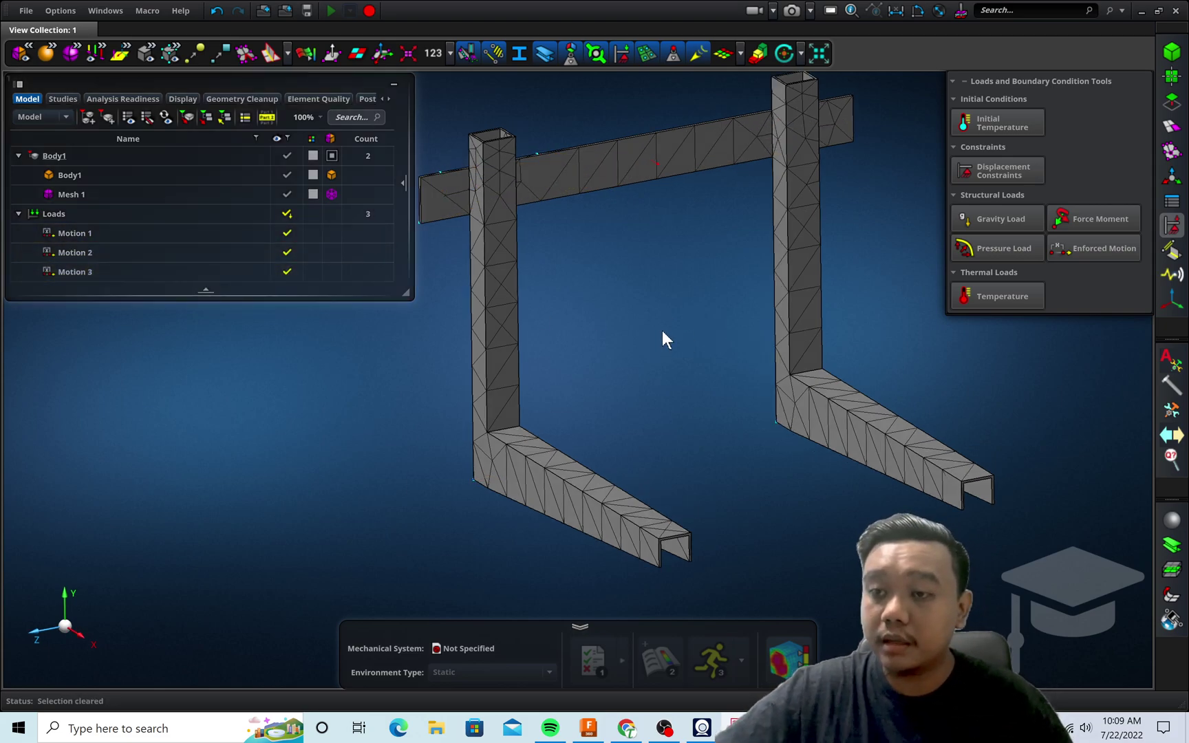
Create rigid-distributed Force - Moment 1 on the lower beam's top face.
click(1100, 220)
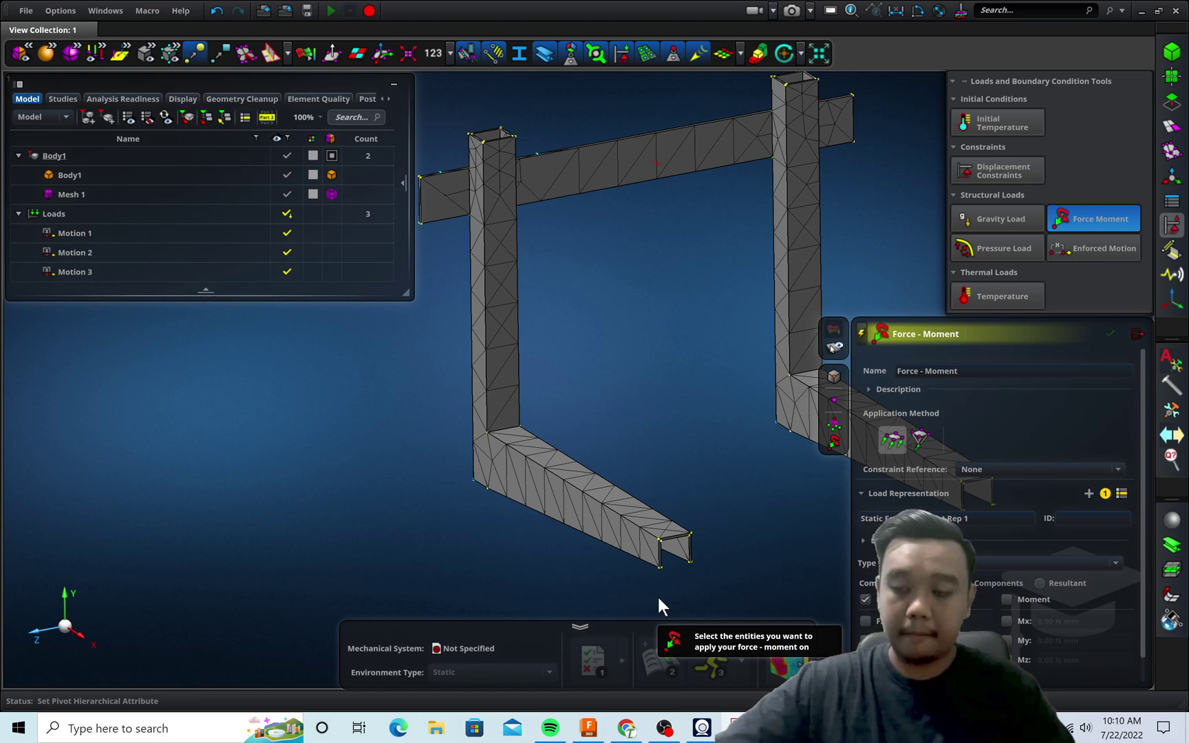
click(932, 441)
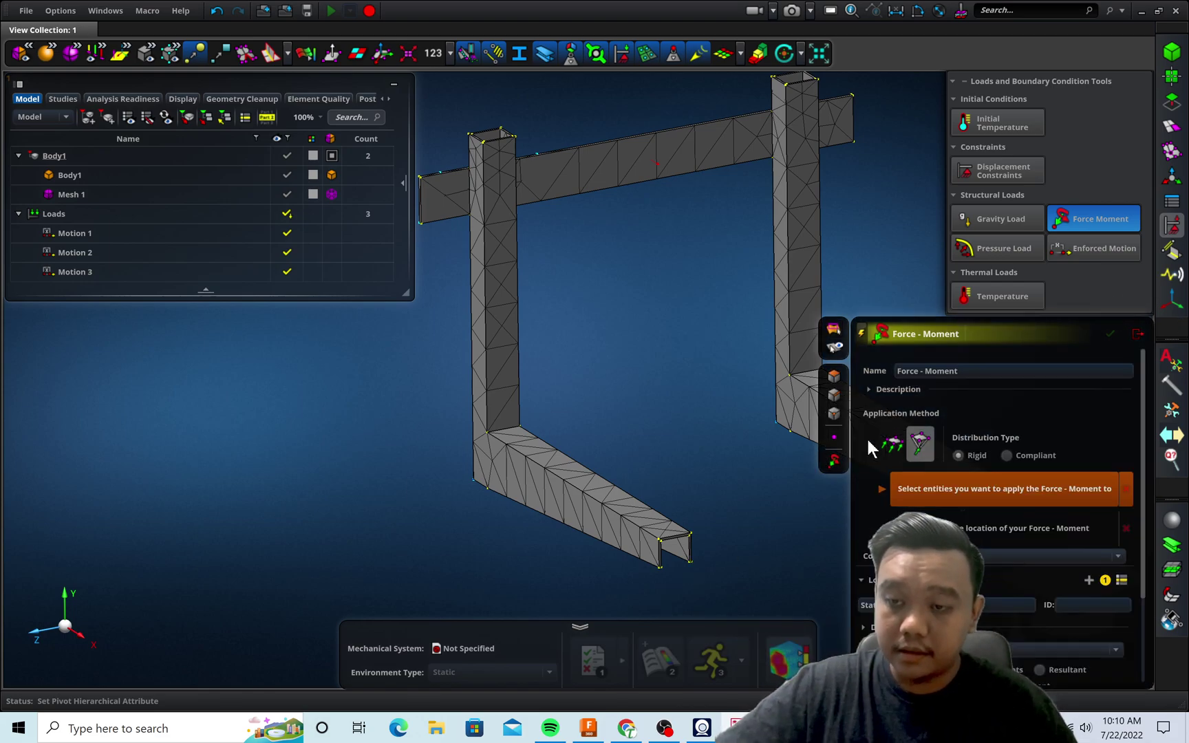
scroll(578, 502, up, 5)
click(549, 491)
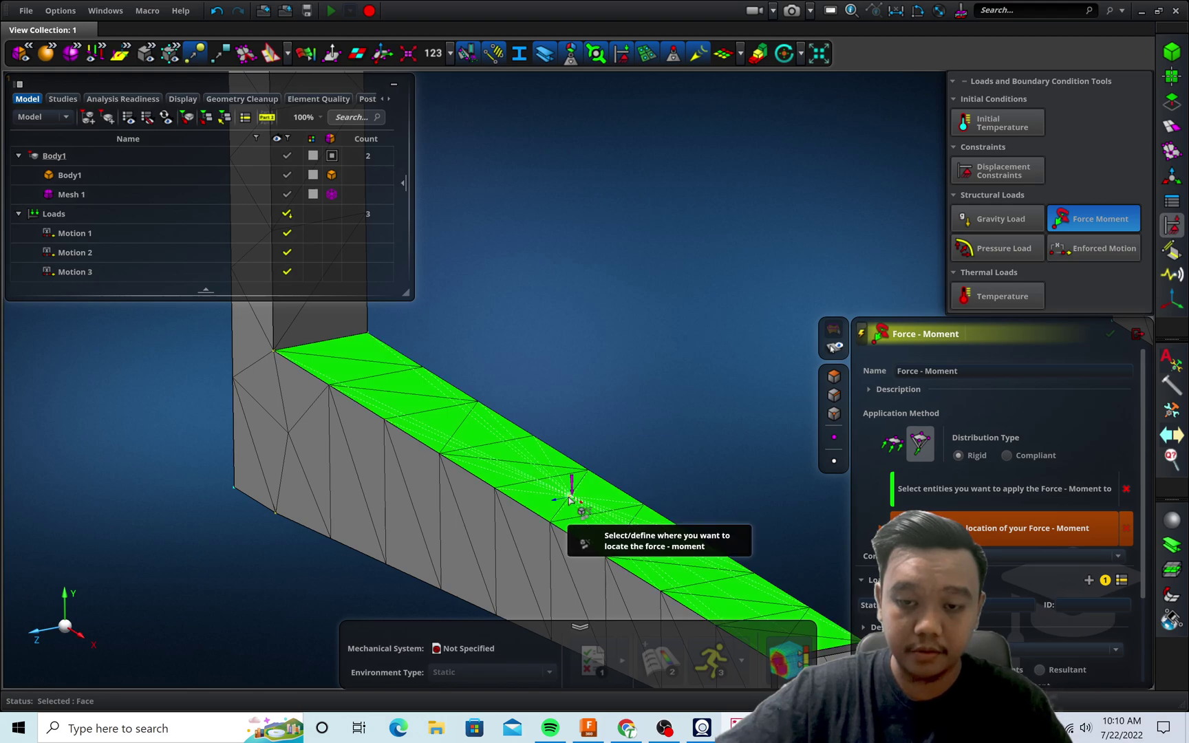
click(570, 500)
scroll(630, 419, down, 5)
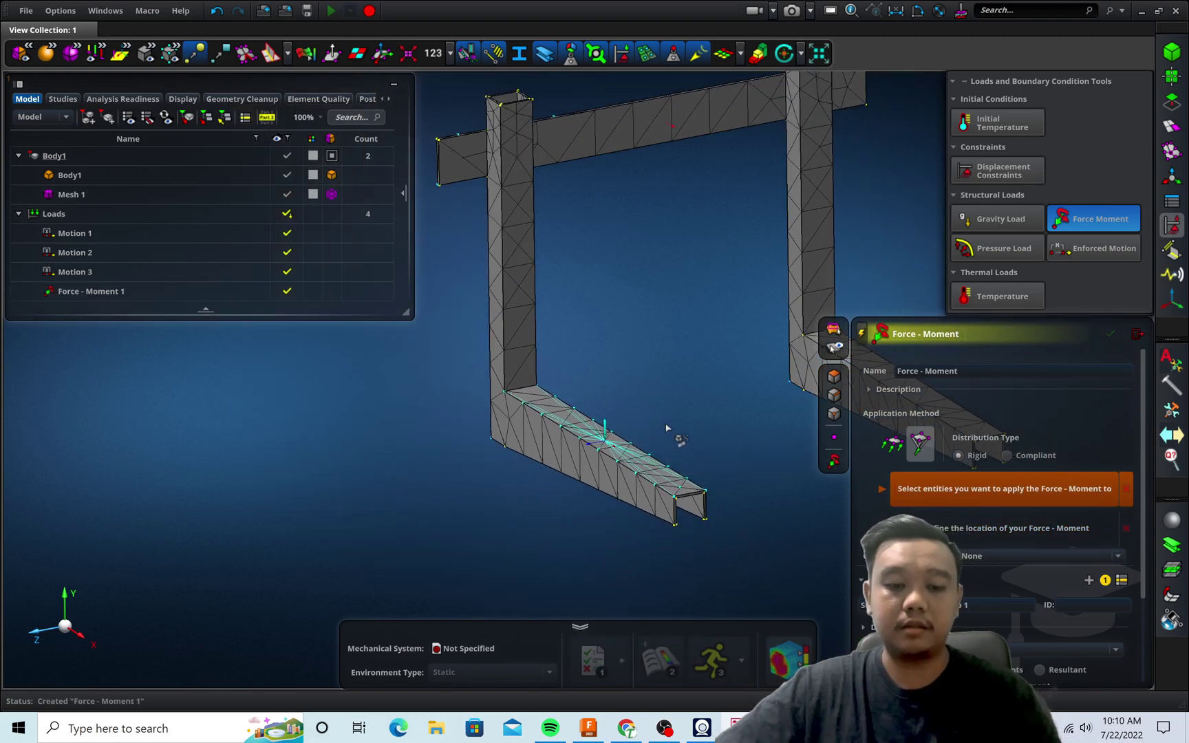
Add Force - Moment 2 on the other L-shaped arm's top face and close the Force-Moment tool.
middle_drag(666, 428, 445, 425)
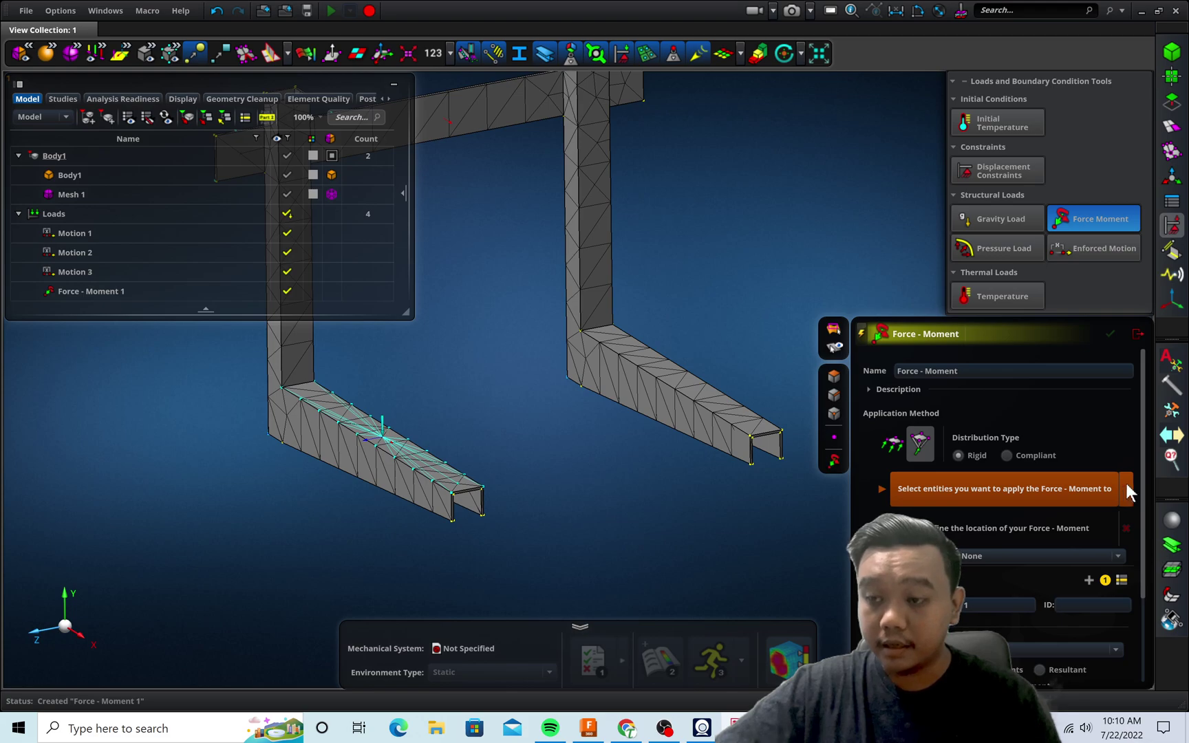
scroll(1131, 515, down, 2)
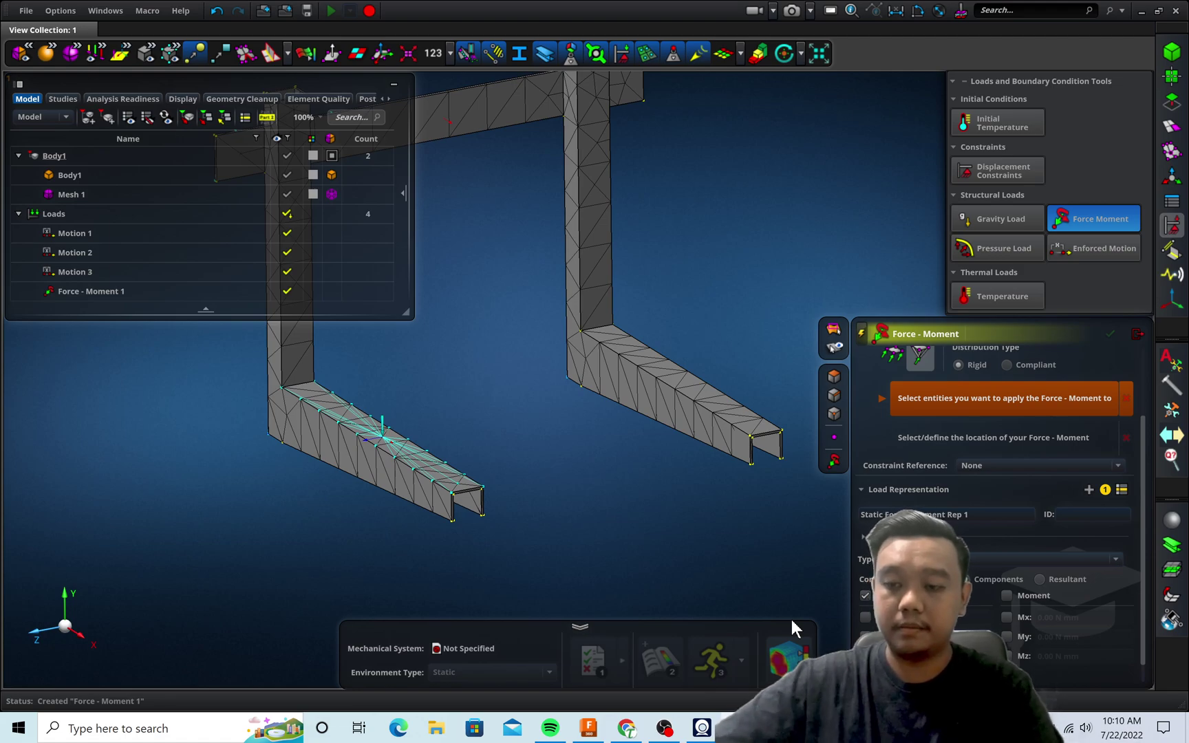
scroll(894, 353, up, 1)
scroll(709, 361, up, 5)
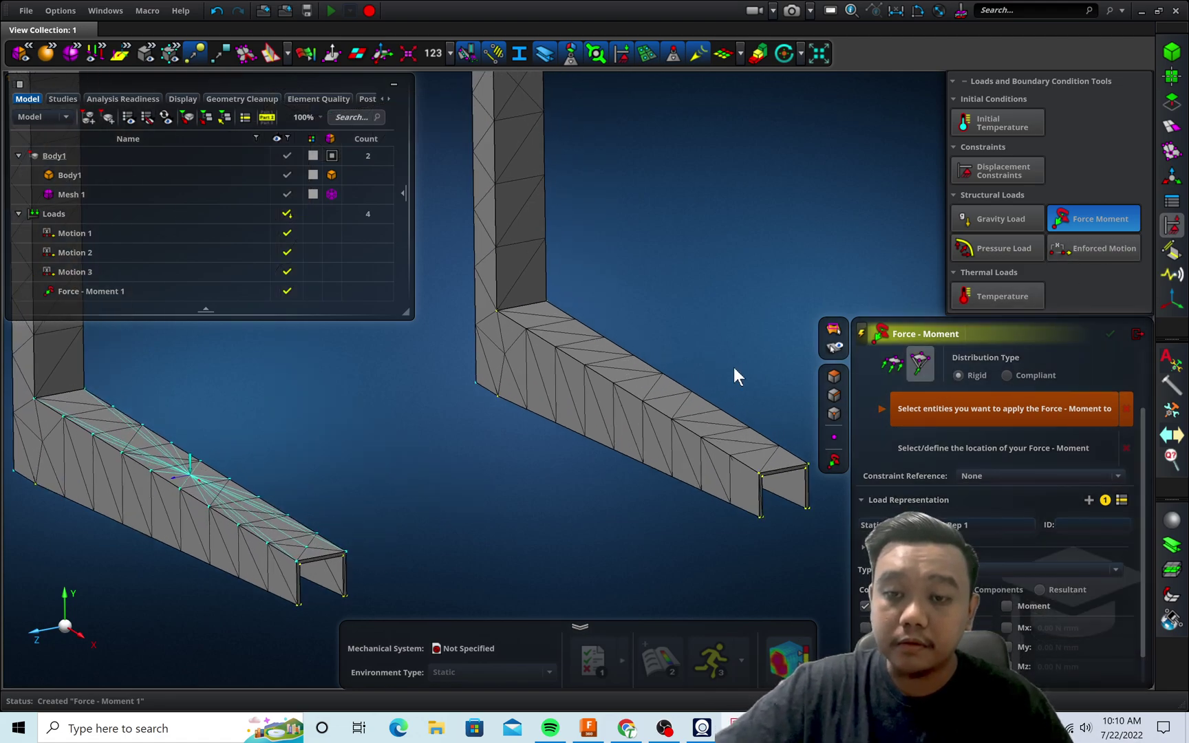
click(609, 396)
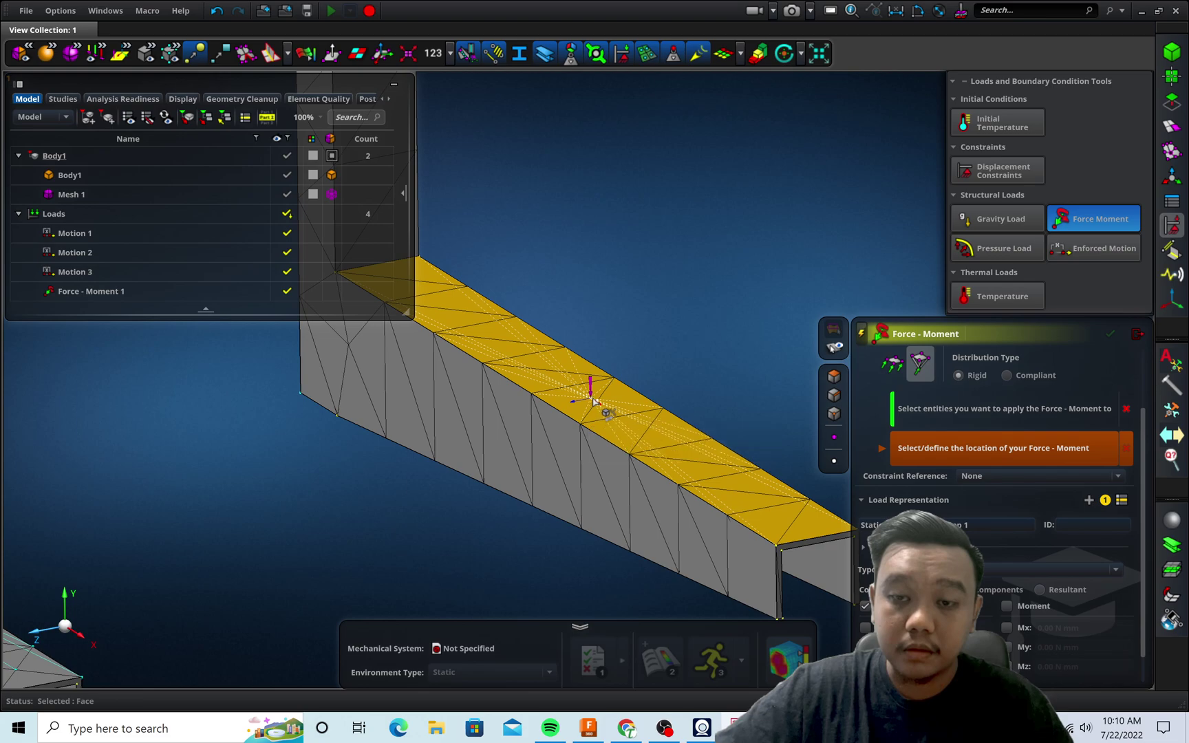
click(596, 402)
scroll(672, 345, down, 5)
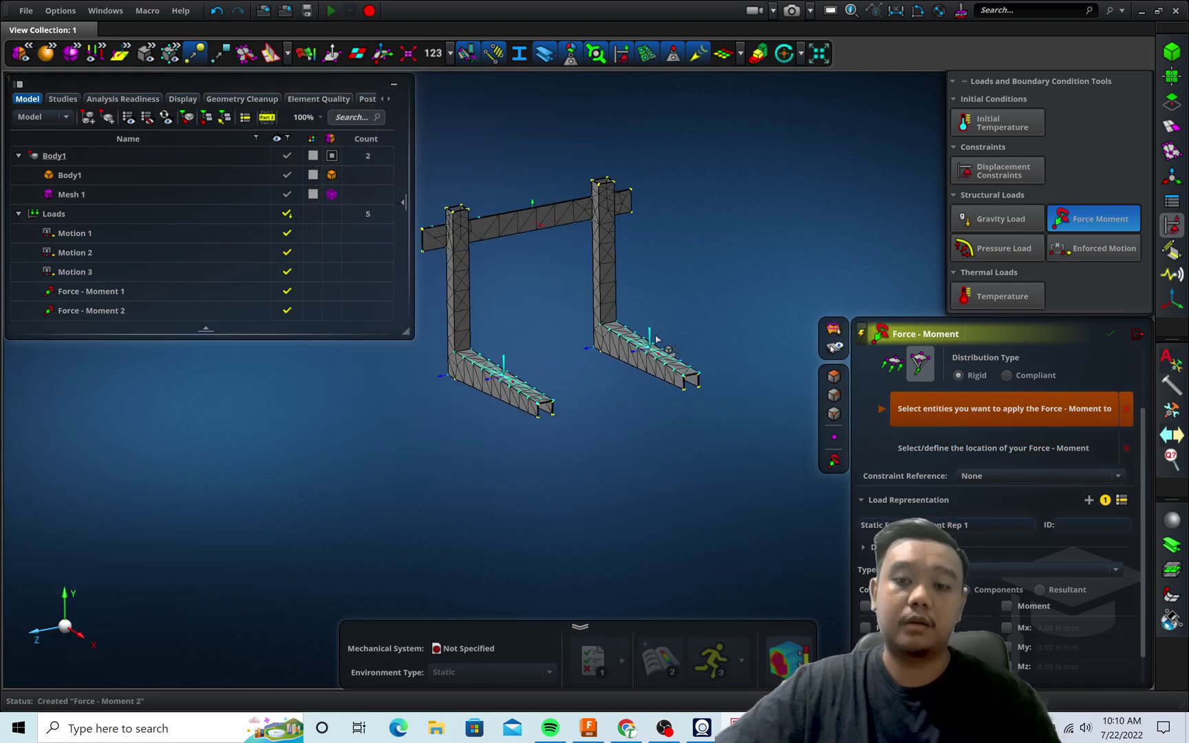
scroll(475, 325, up, 5)
scroll(637, 343, down, 4)
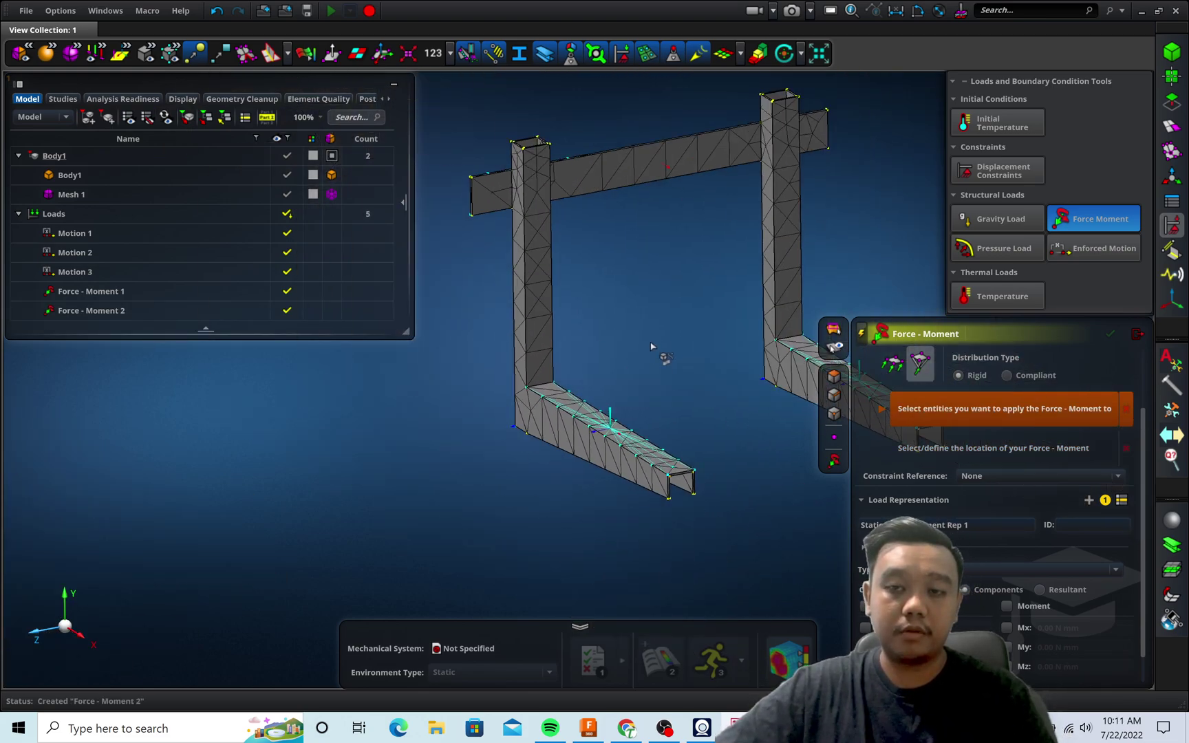
scroll(525, 381, up, 2)
middle_drag(525, 380, 569, 388)
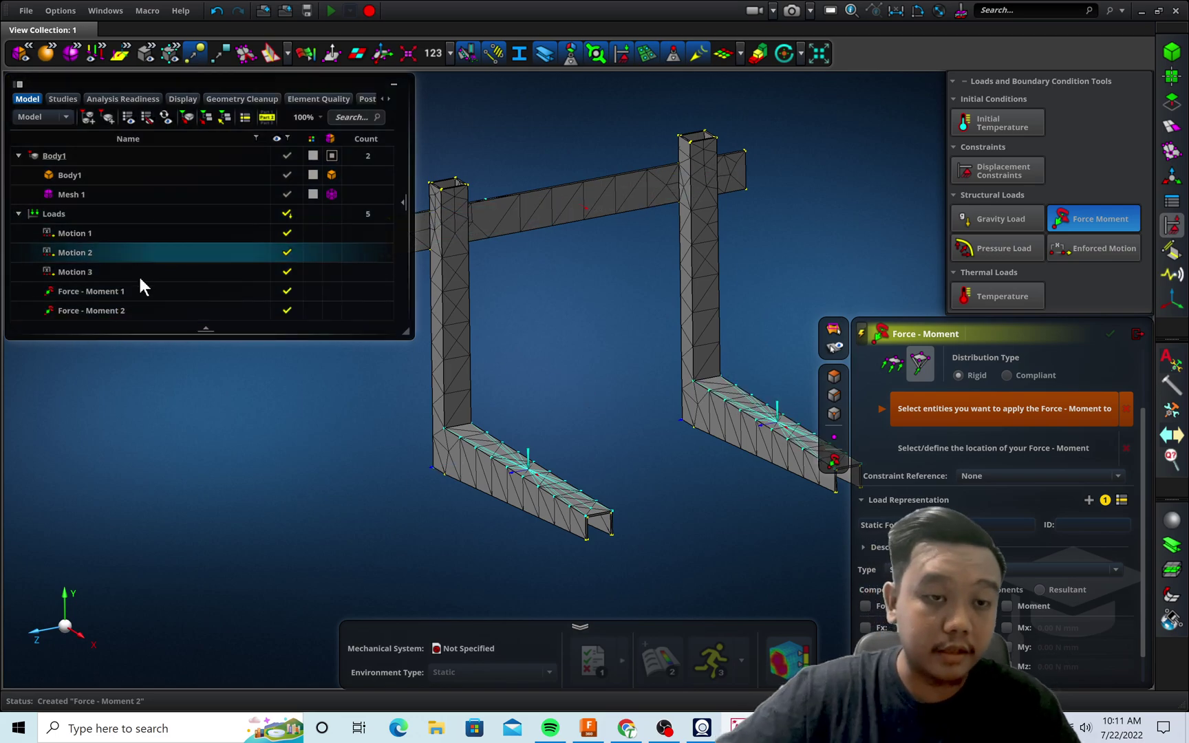
click(1139, 334)
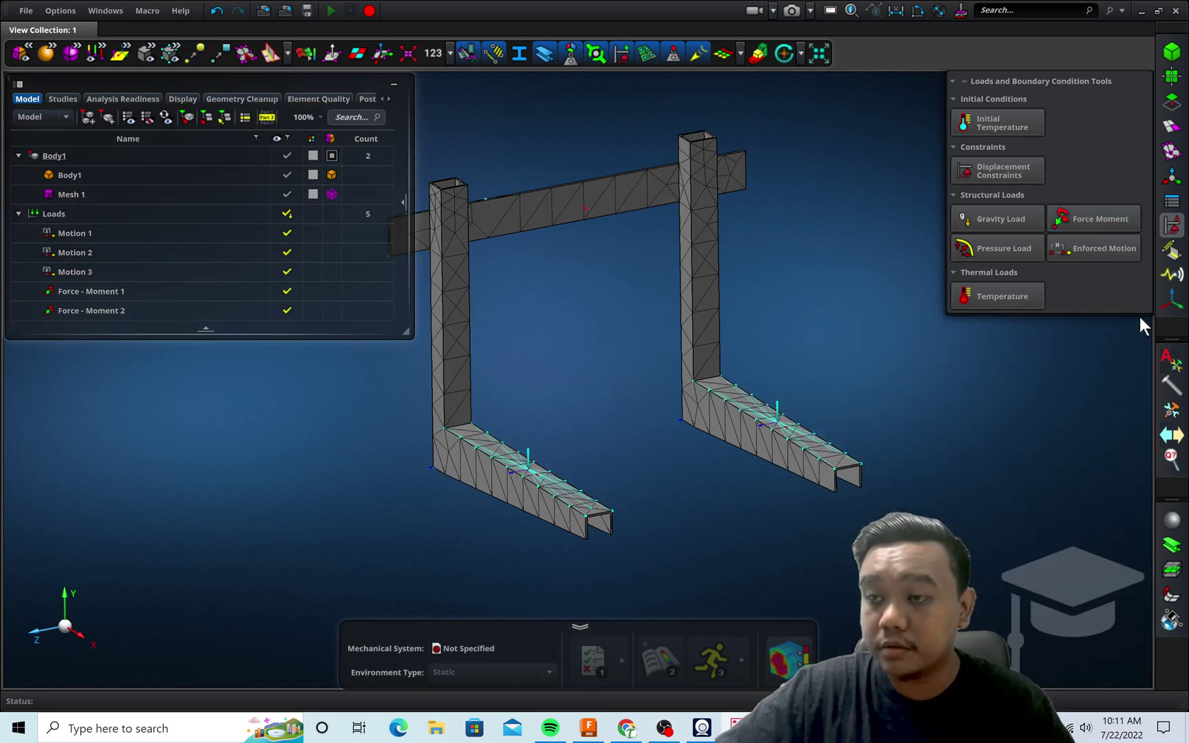
Create a blank material and bring up the MyMaterials library with its E, Nu and Rho values.
click(1171, 521)
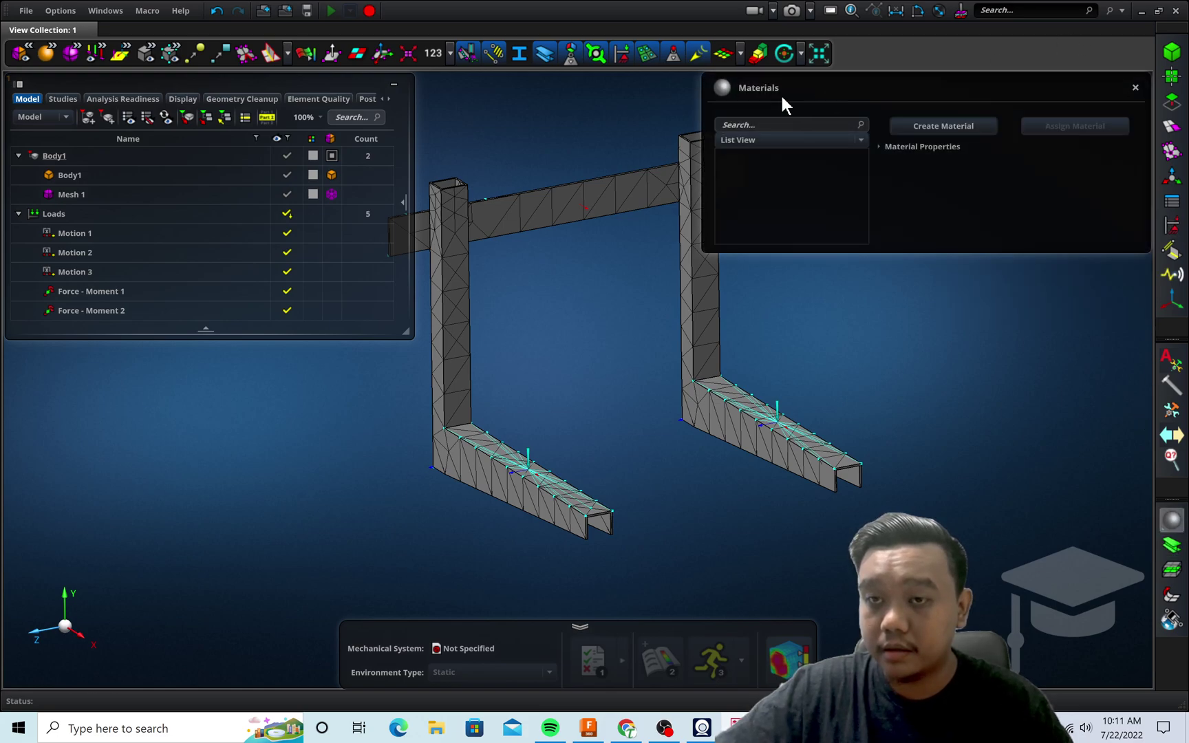
click(948, 129)
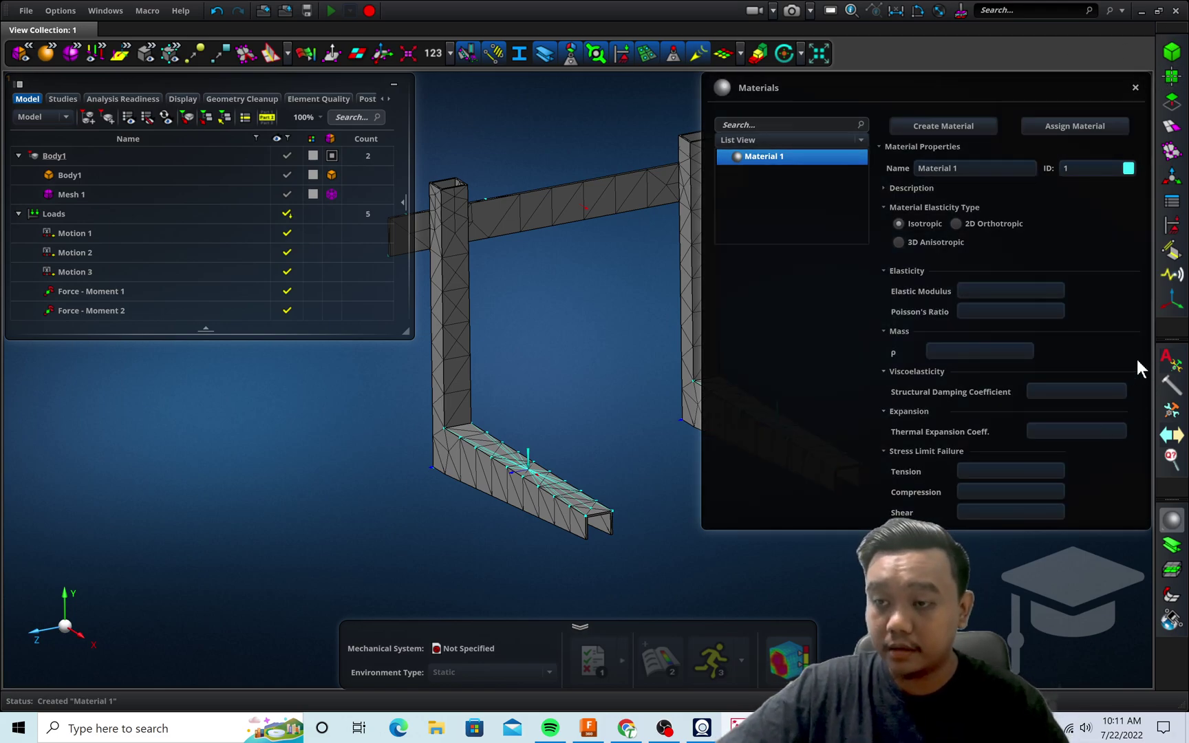
click(1170, 362)
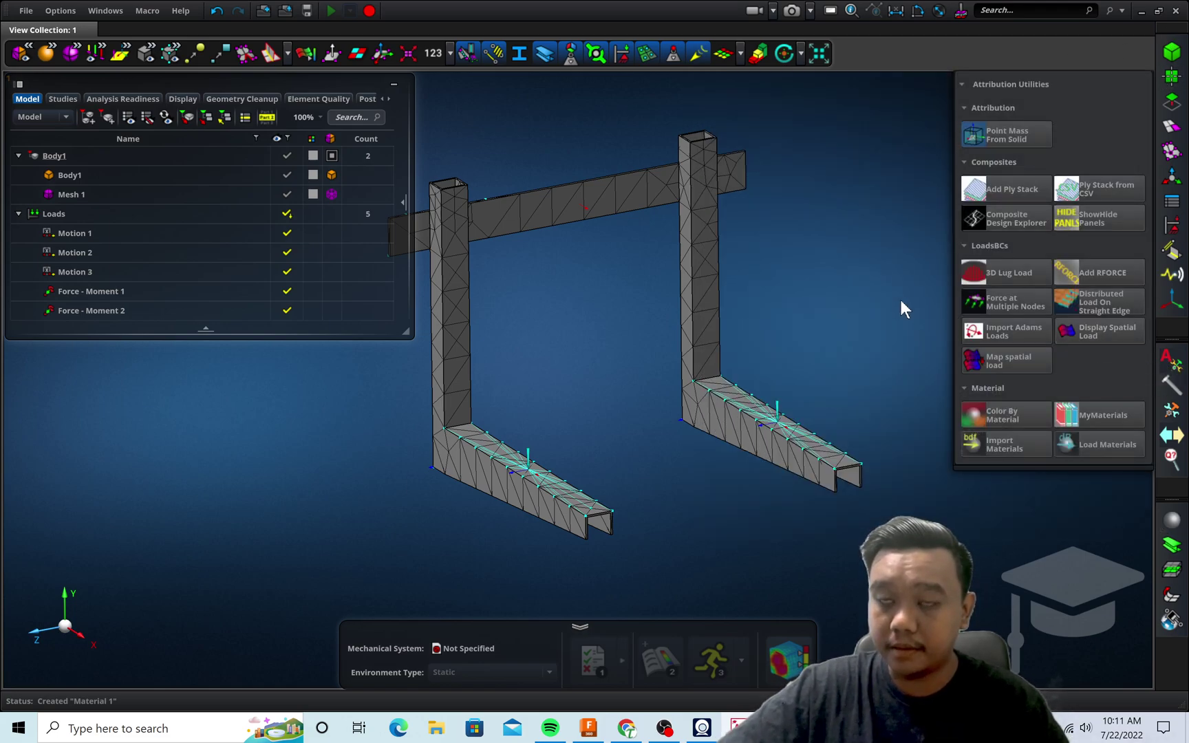
click(1102, 416)
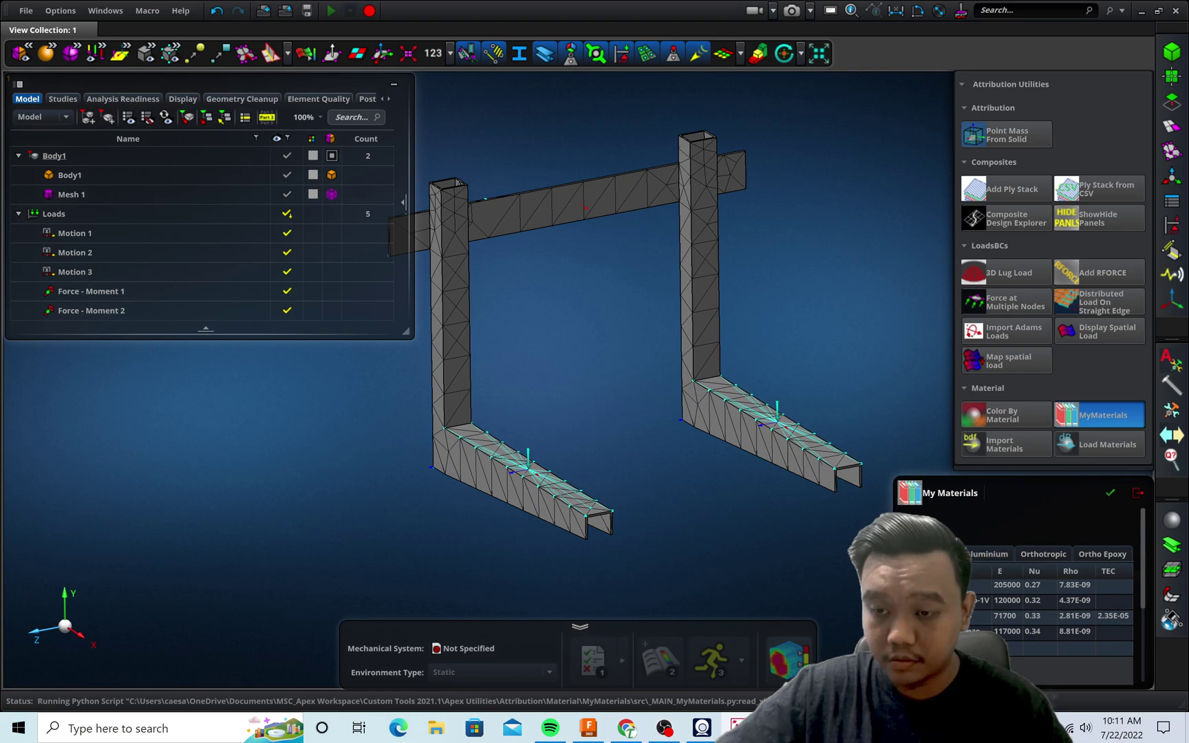
Pick the 205000 MPa steel from My Materials so Stainless Steel appears in Materials.
click(937, 585)
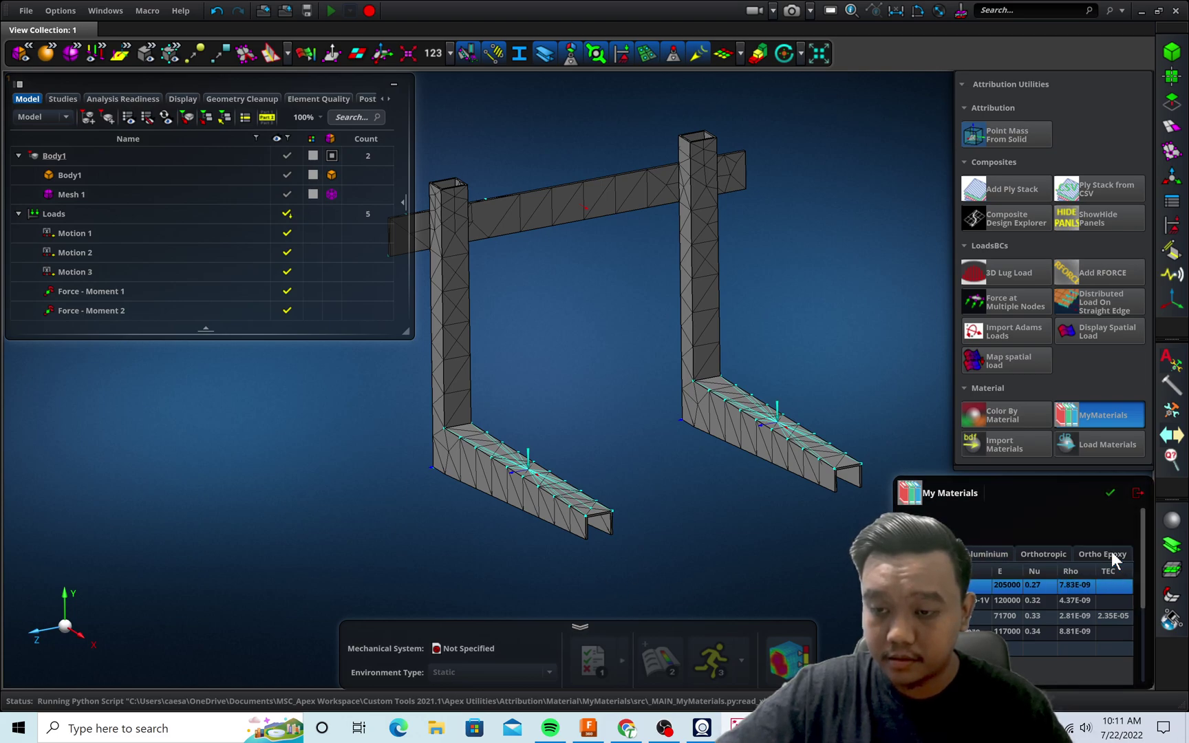
click(1140, 492)
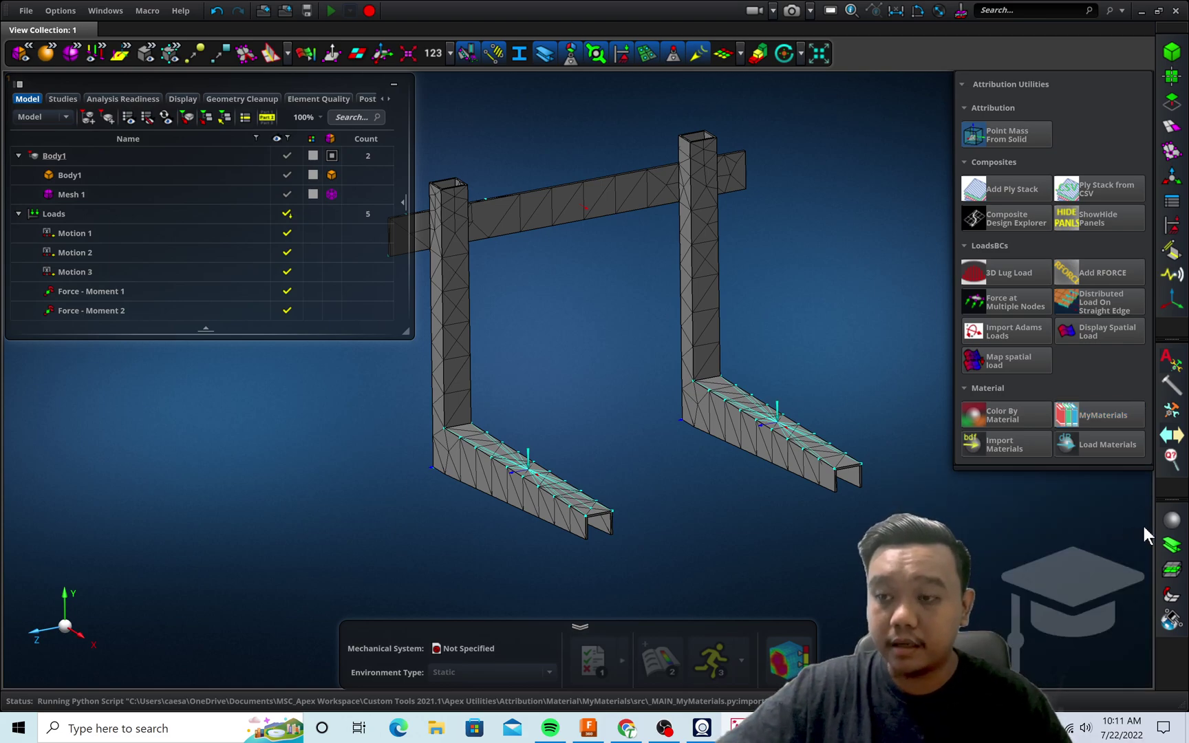
click(1171, 521)
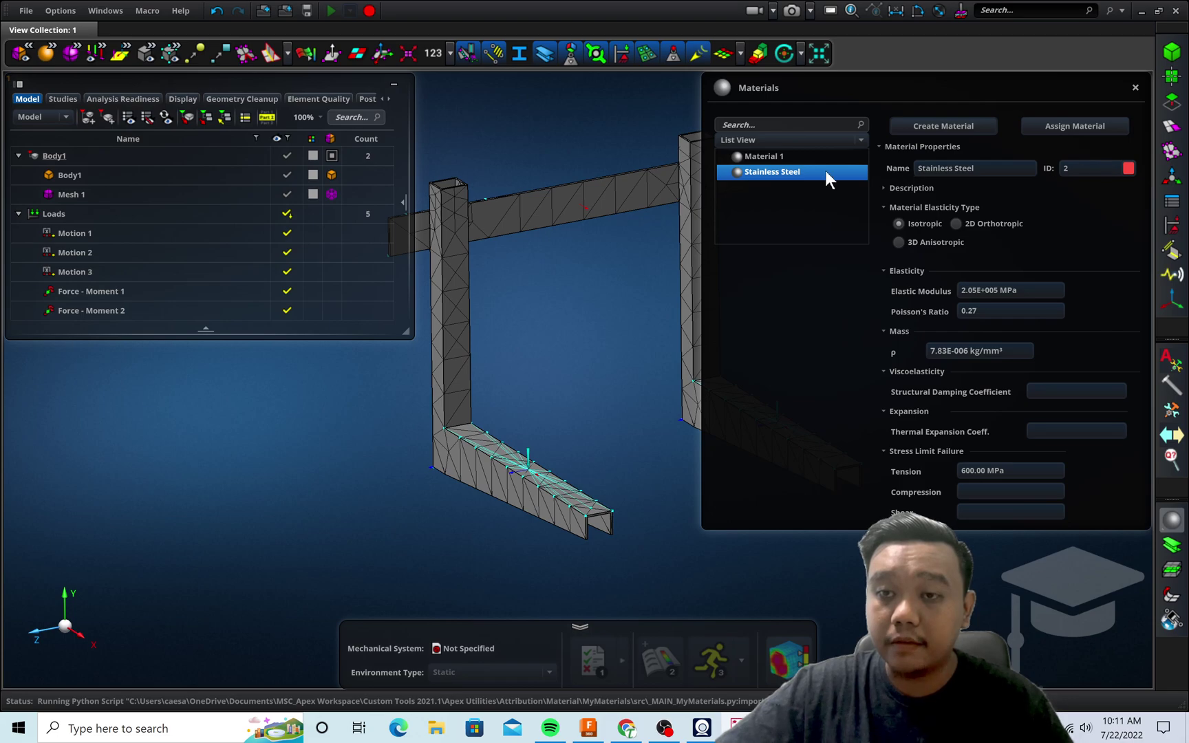
Assign Stainless Steel (E 2.05E+05 MPa, Poisson 0.27) to Body1 and confirm it in the tree.
drag(849, 174, 755, 181)
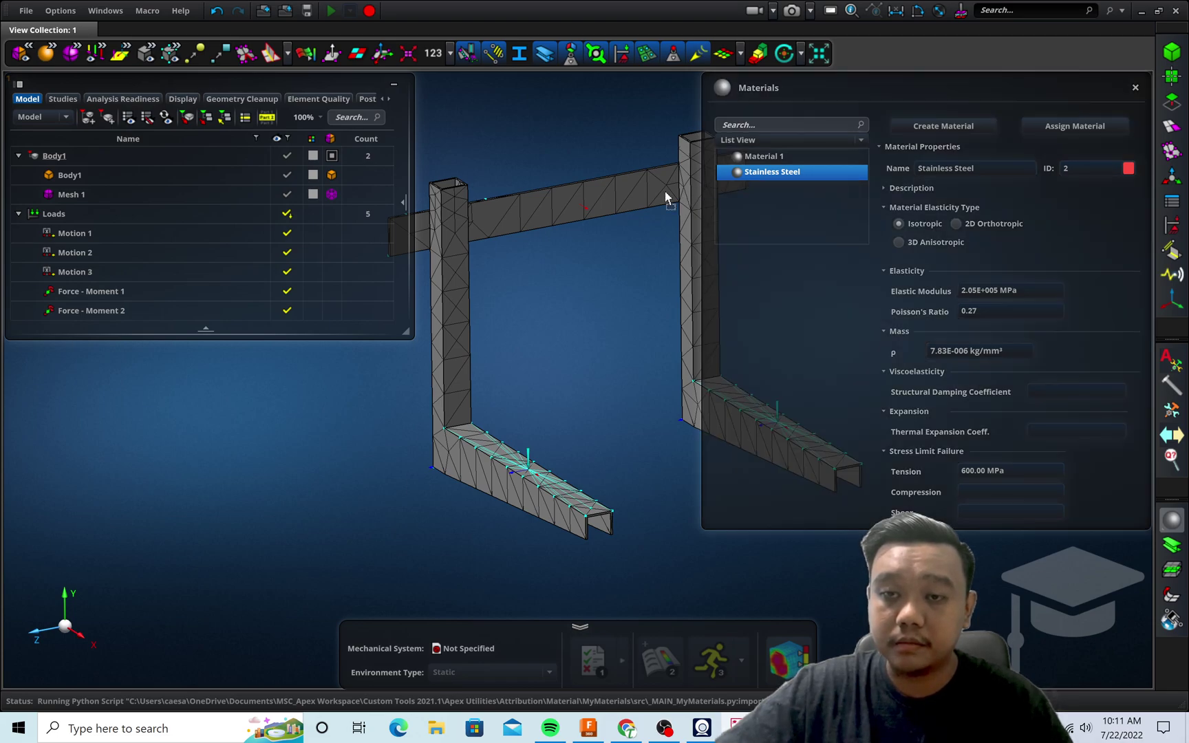
drag(666, 191, 813, 177)
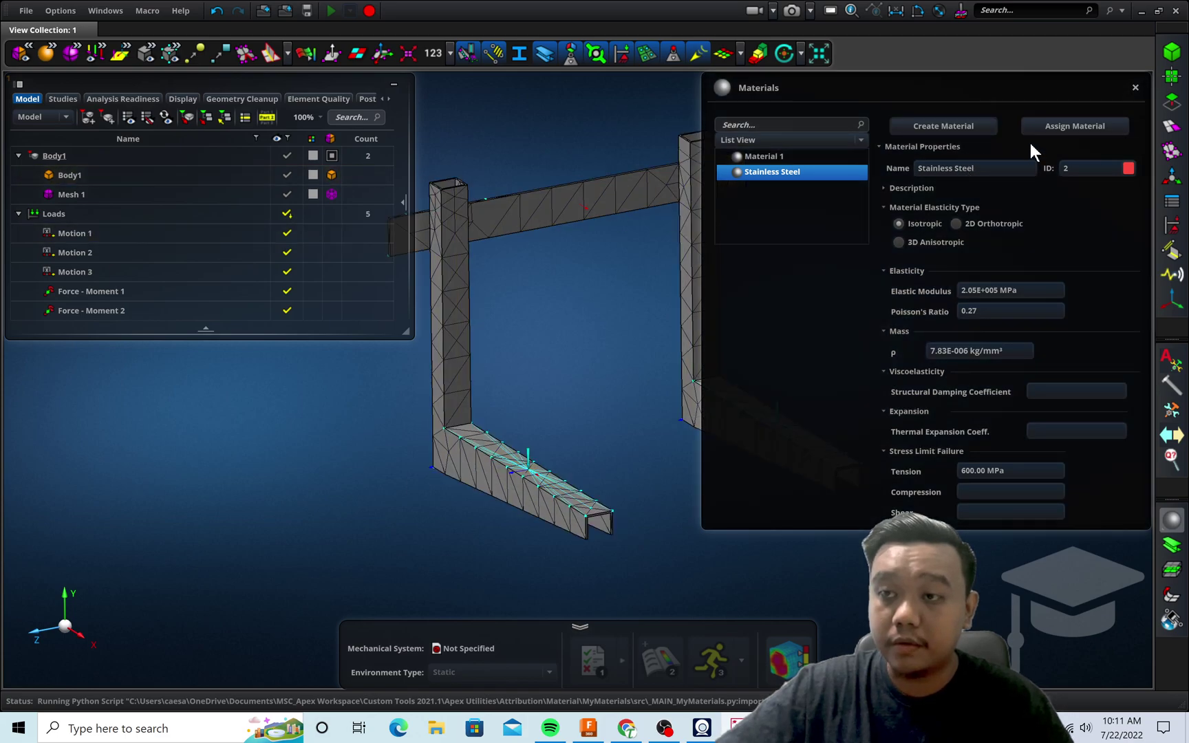
click(1100, 132)
click(551, 191)
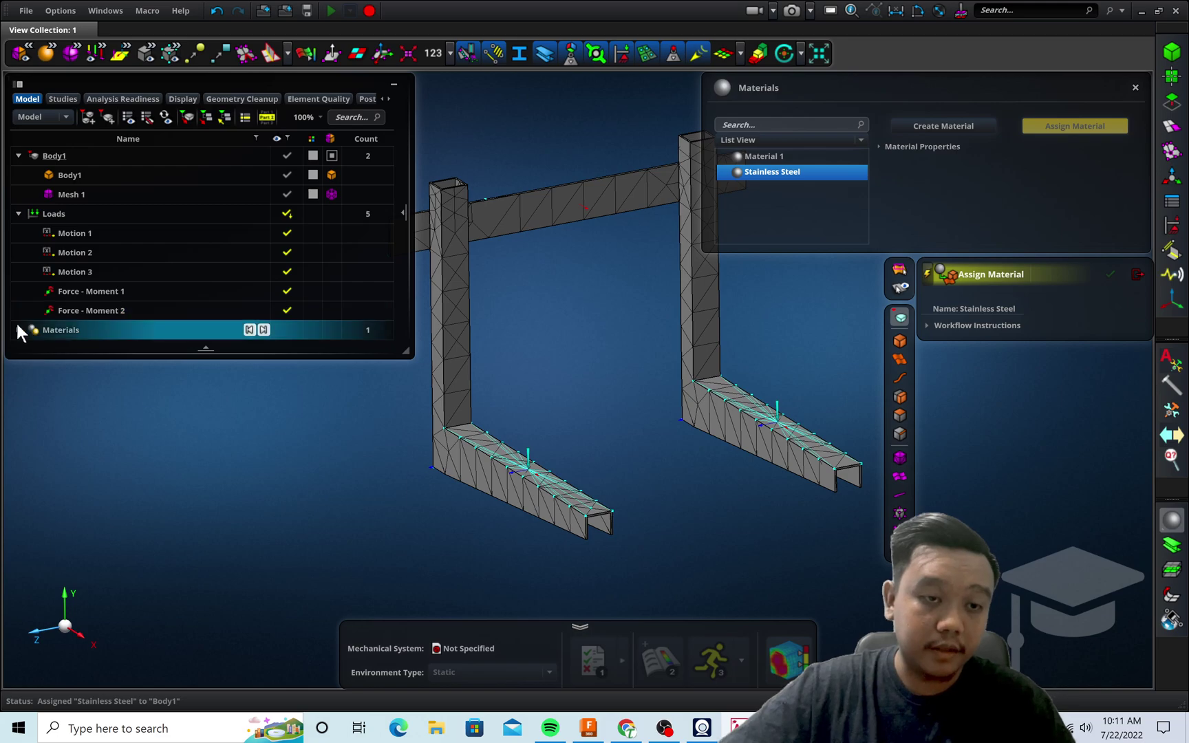
click(18, 329)
click(98, 349)
key(Escape)
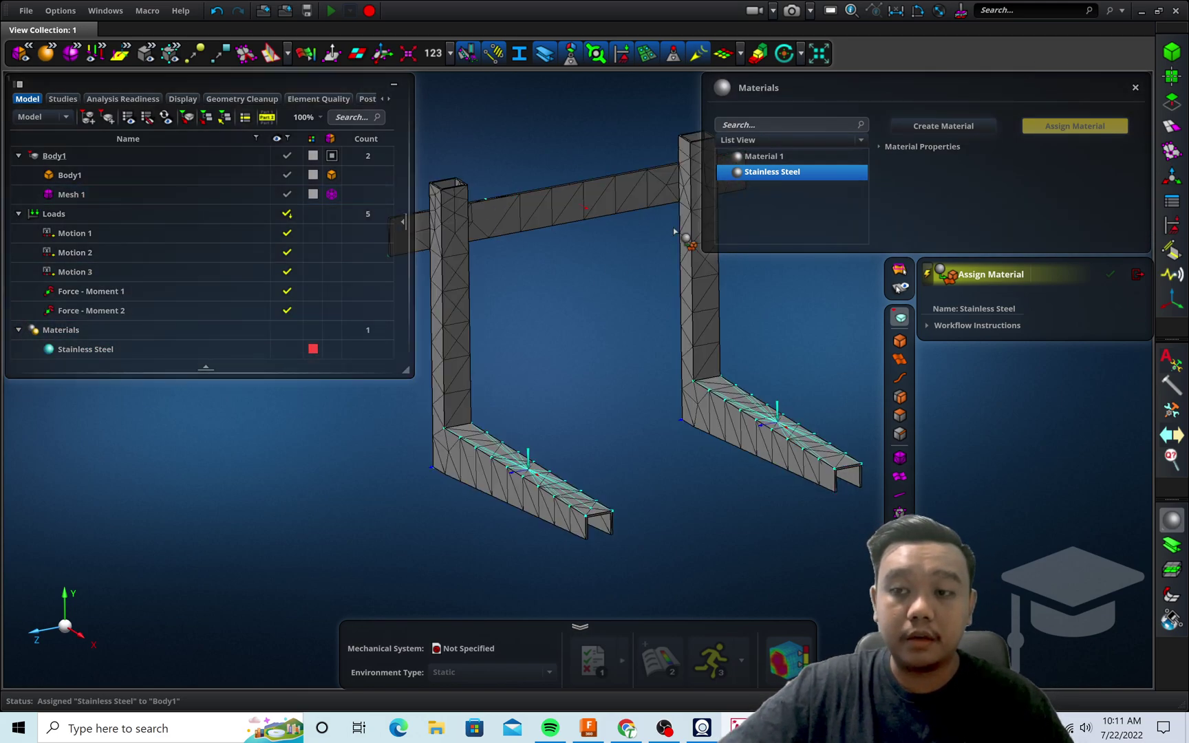
click(1138, 274)
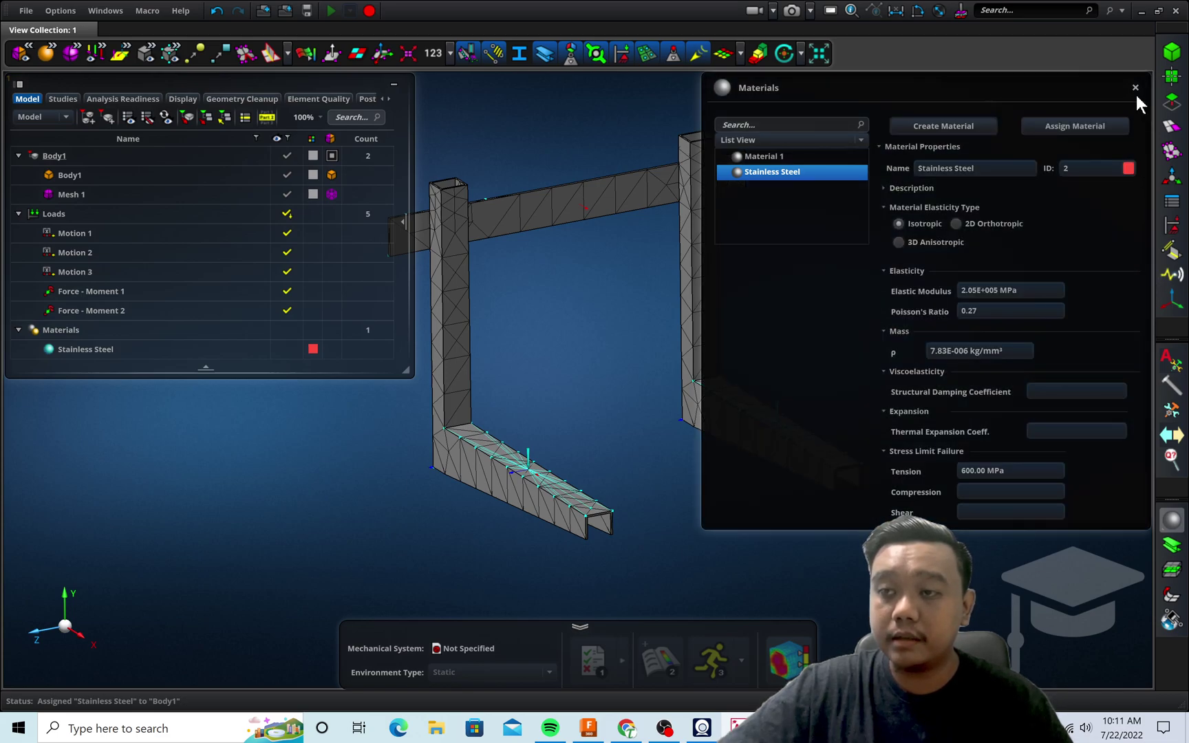
click(1136, 88)
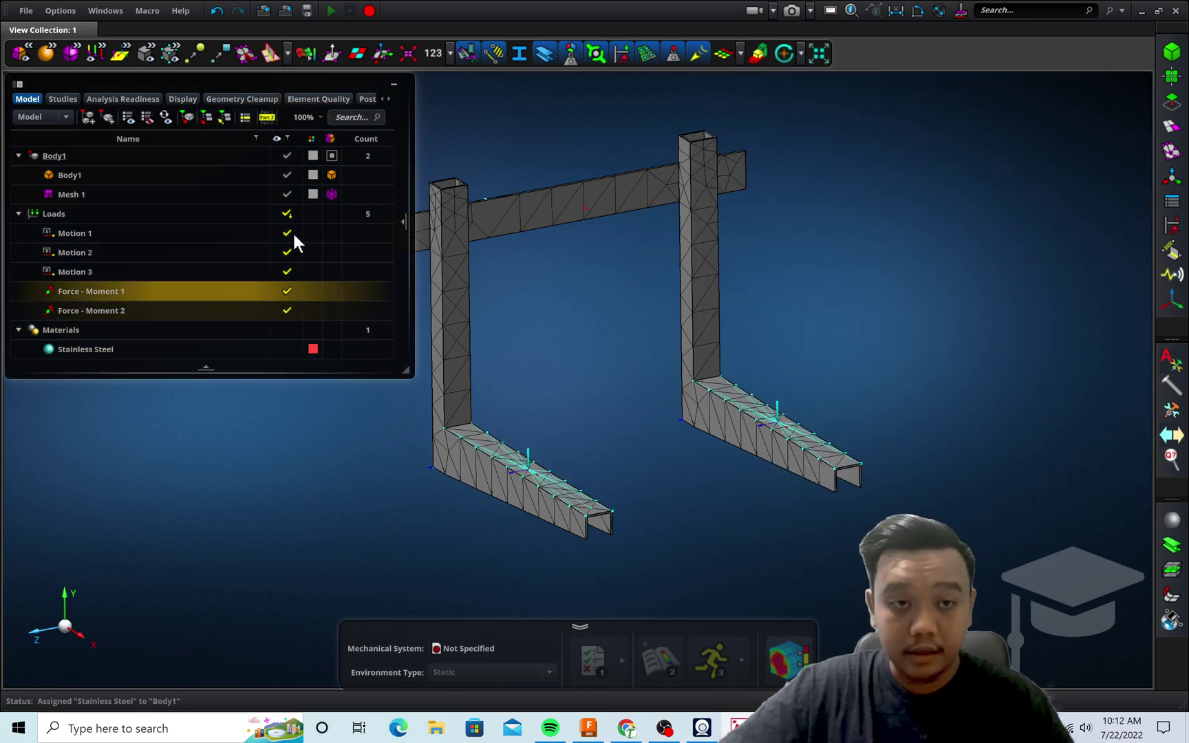
Place Body1 in the Analysis Scene and review its invalid and bad element quality offenses.
click(43, 160)
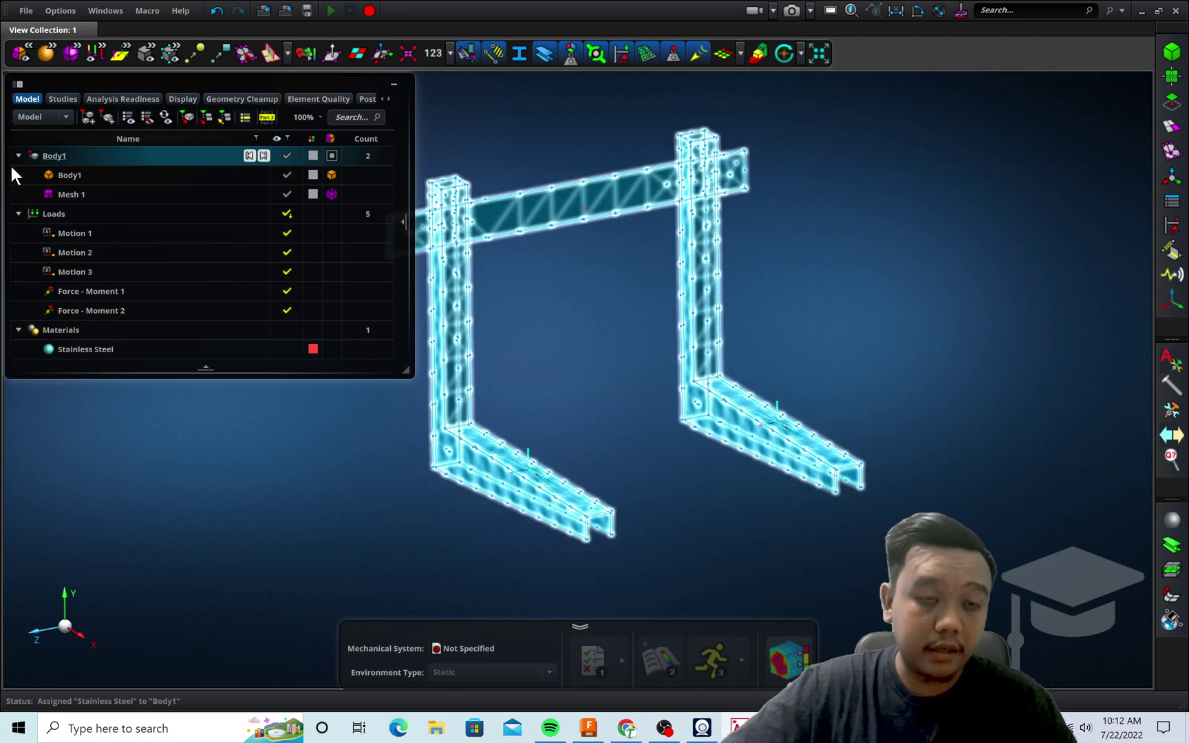
right_click(56, 157)
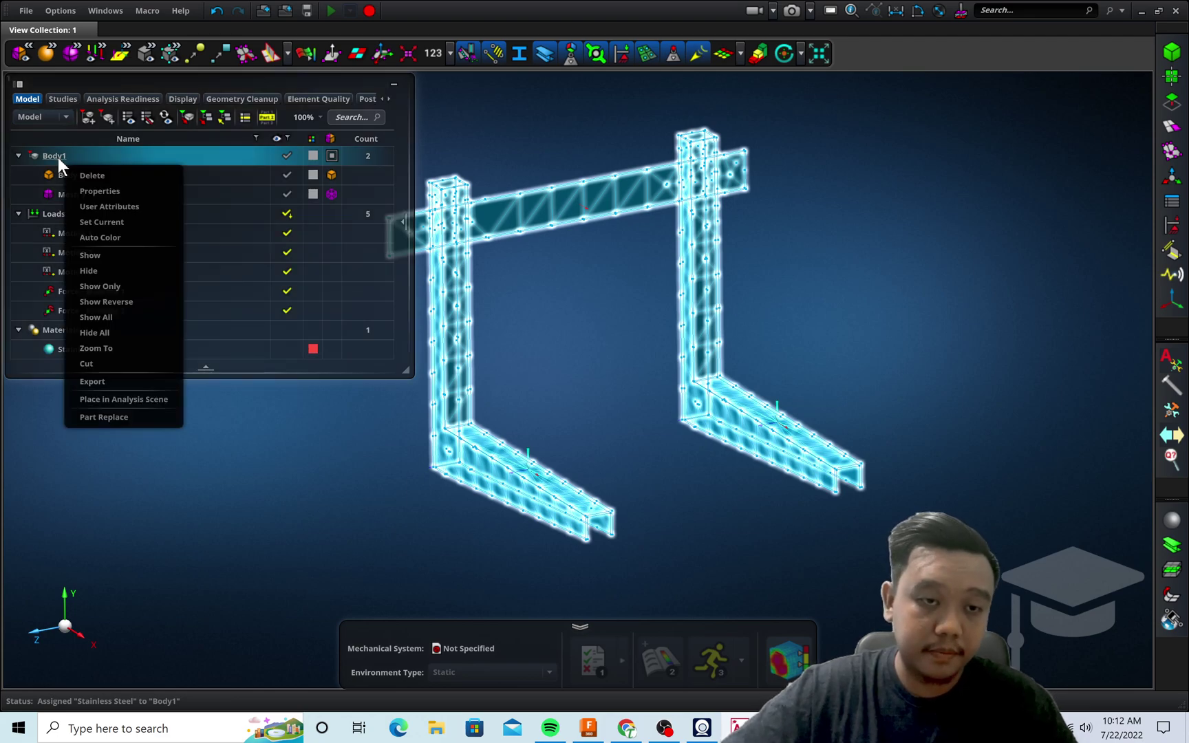
click(159, 400)
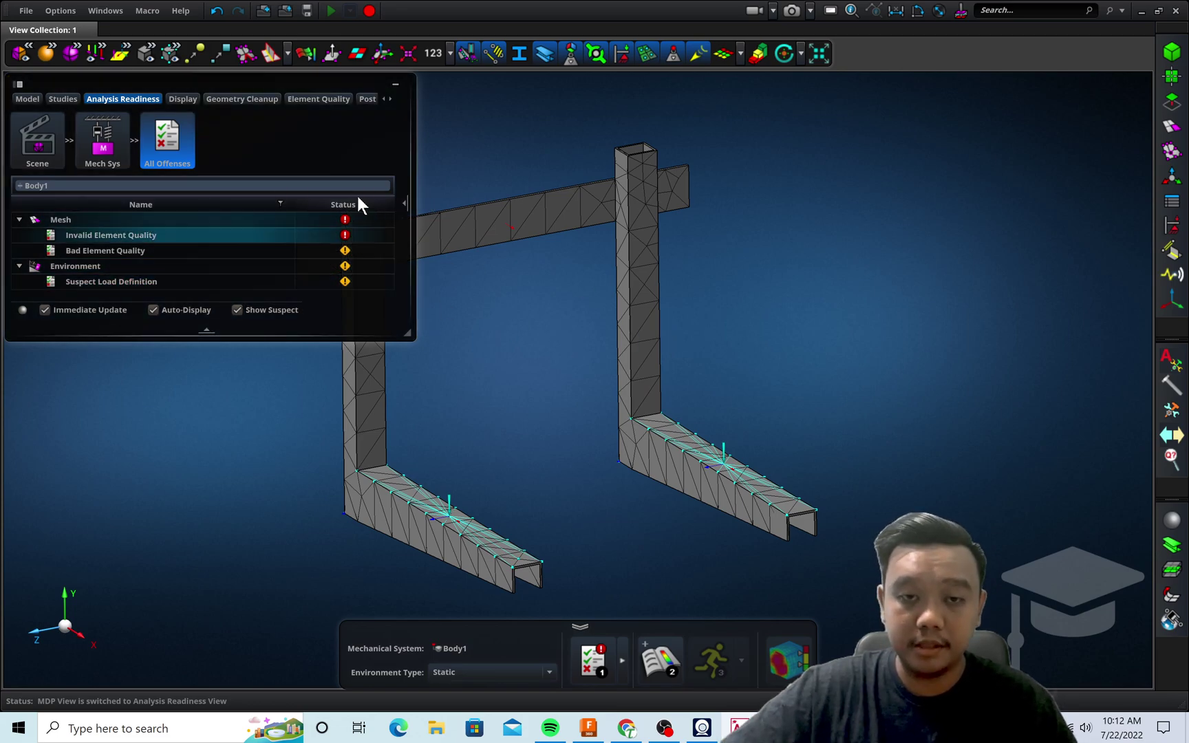
mouse_move(183, 250)
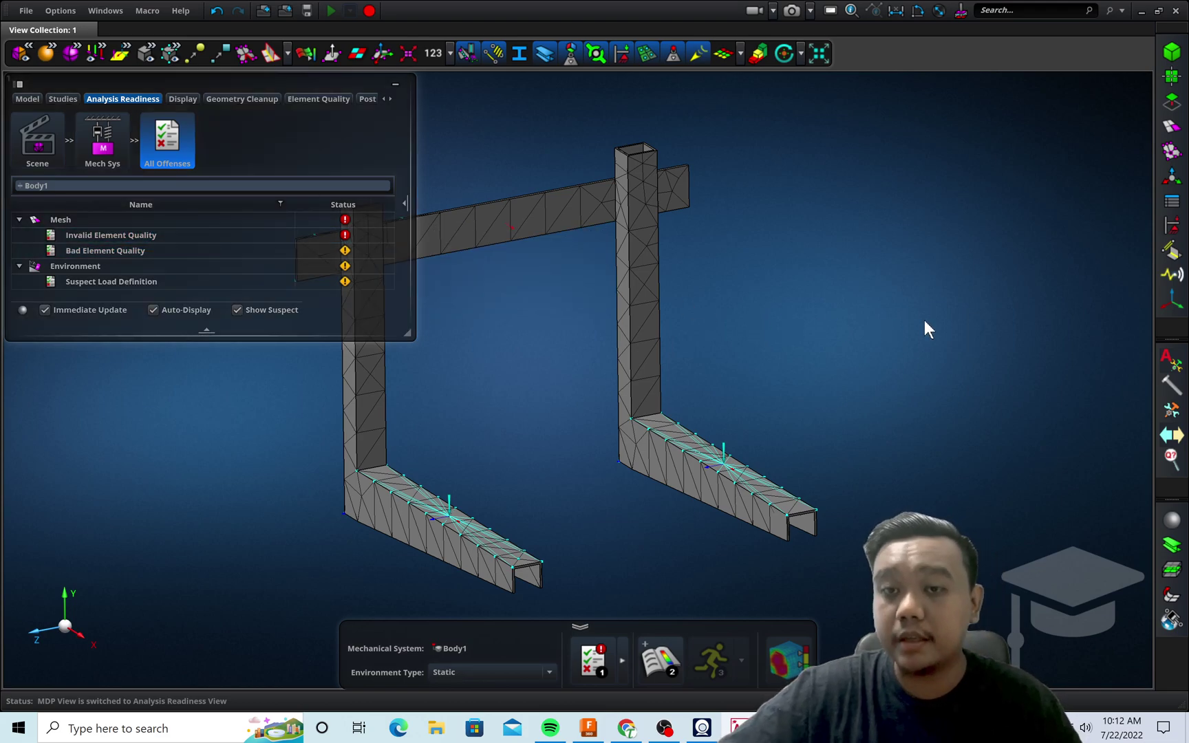
Remesh Body1 with 24 mm quadratic solid elements, giving 1,389 elements.
click(1170, 131)
click(1001, 152)
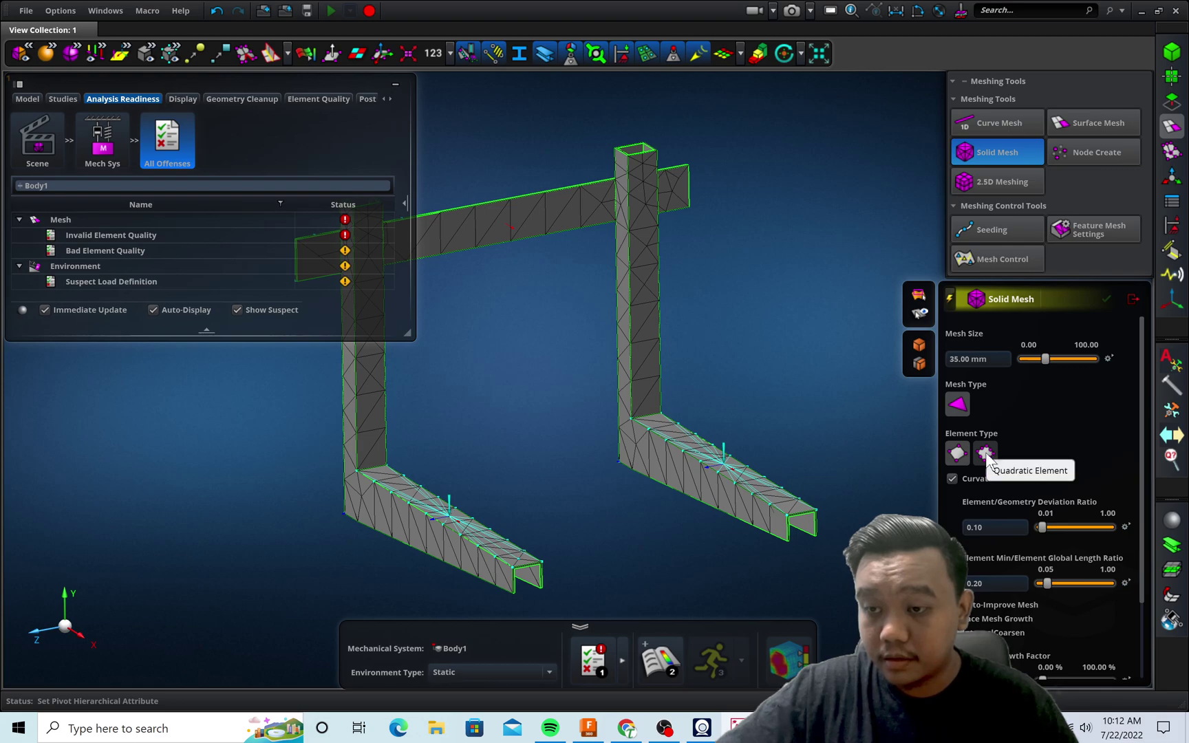
click(986, 454)
click(635, 432)
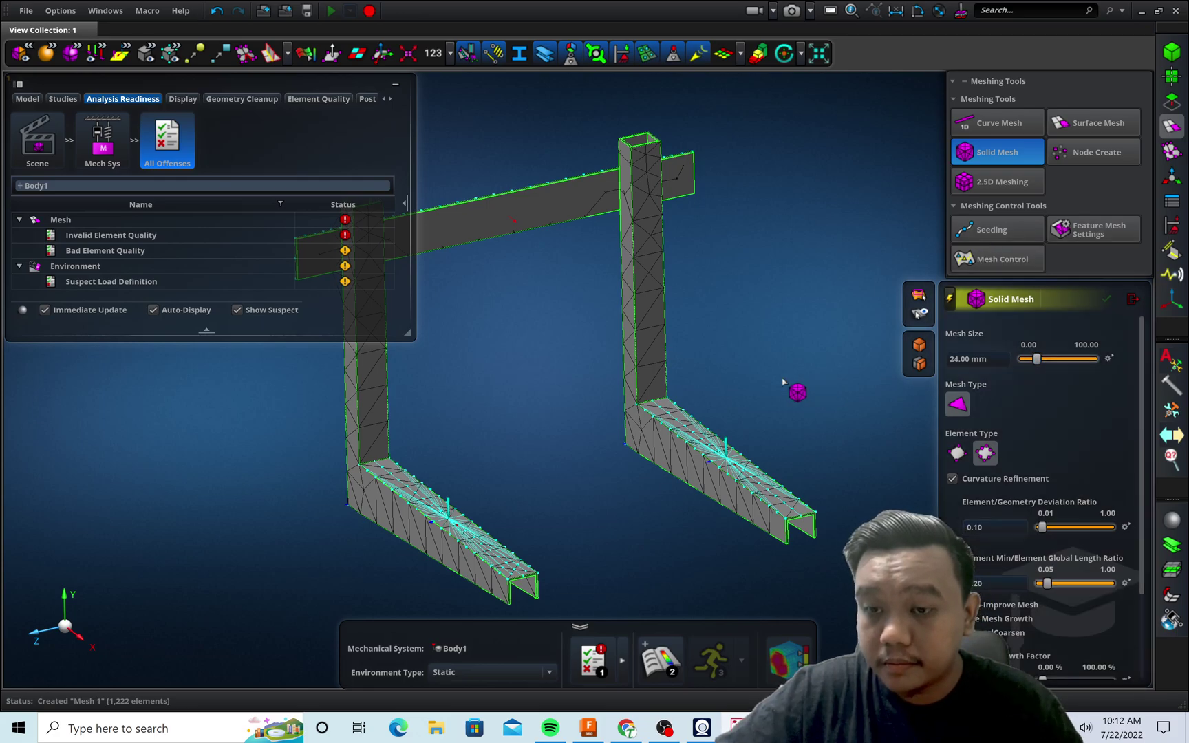
click(635, 401)
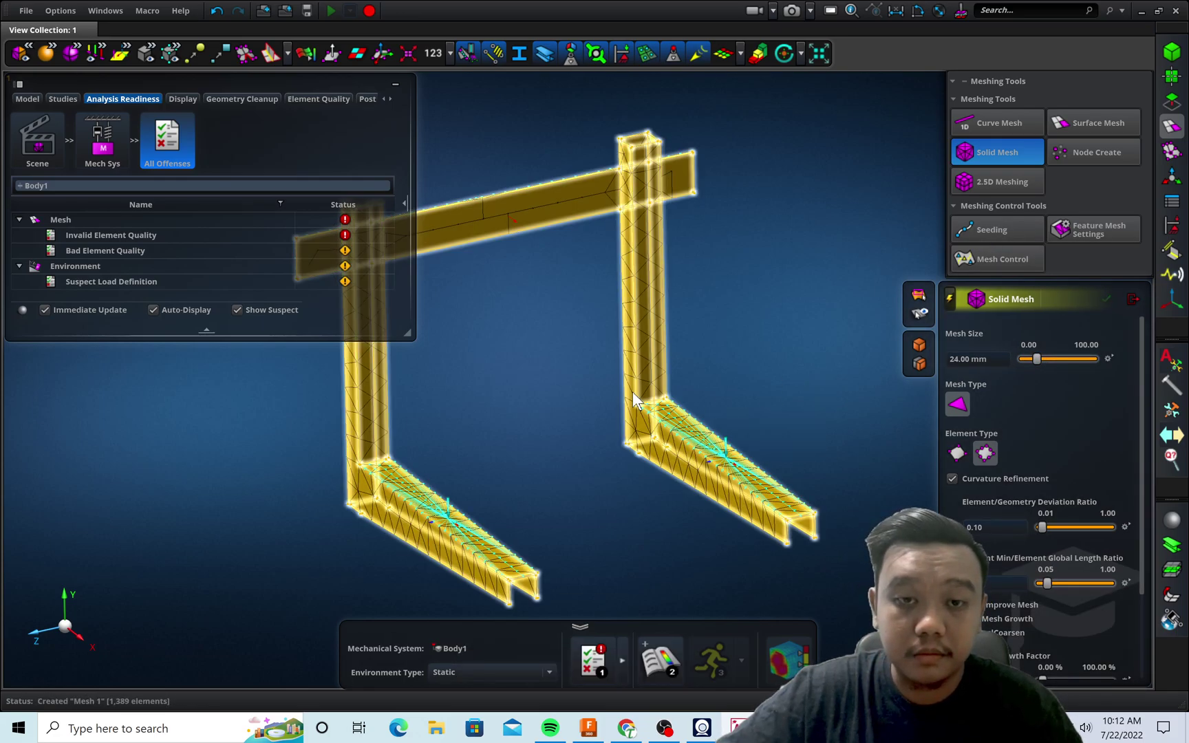
Place the 24 mm meshed Body1 back in the analysis scene.
click(38, 98)
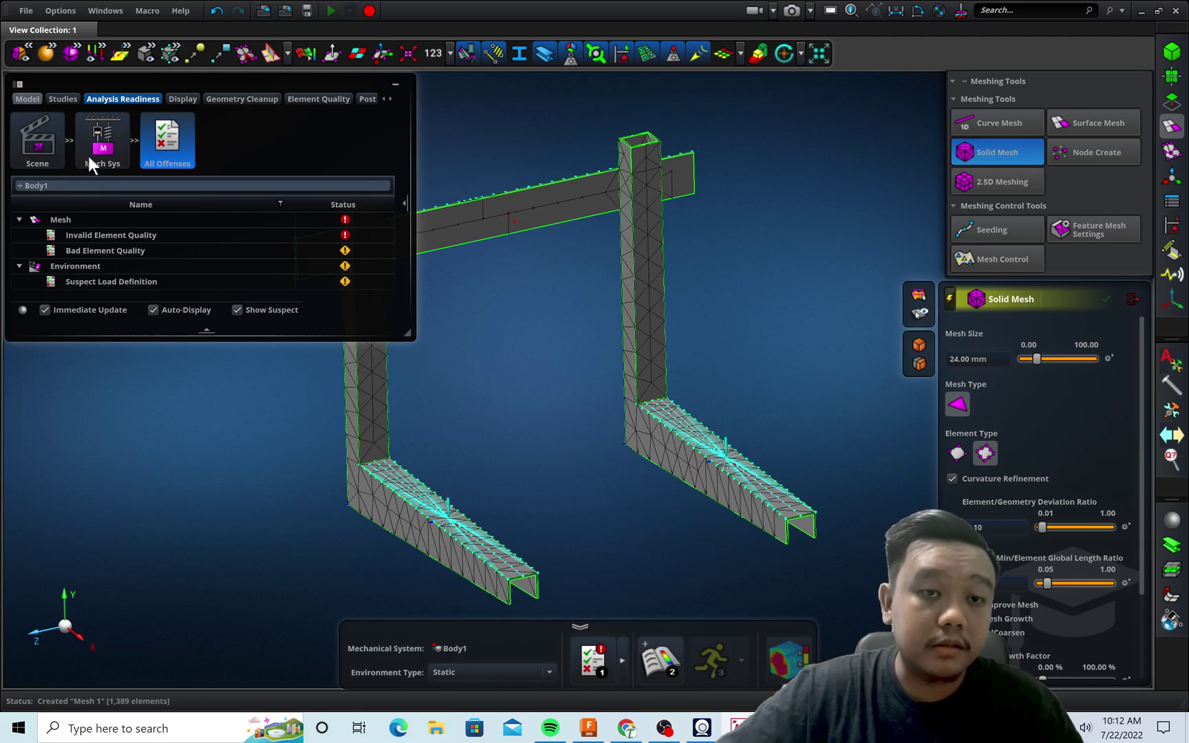
right_click(62, 155)
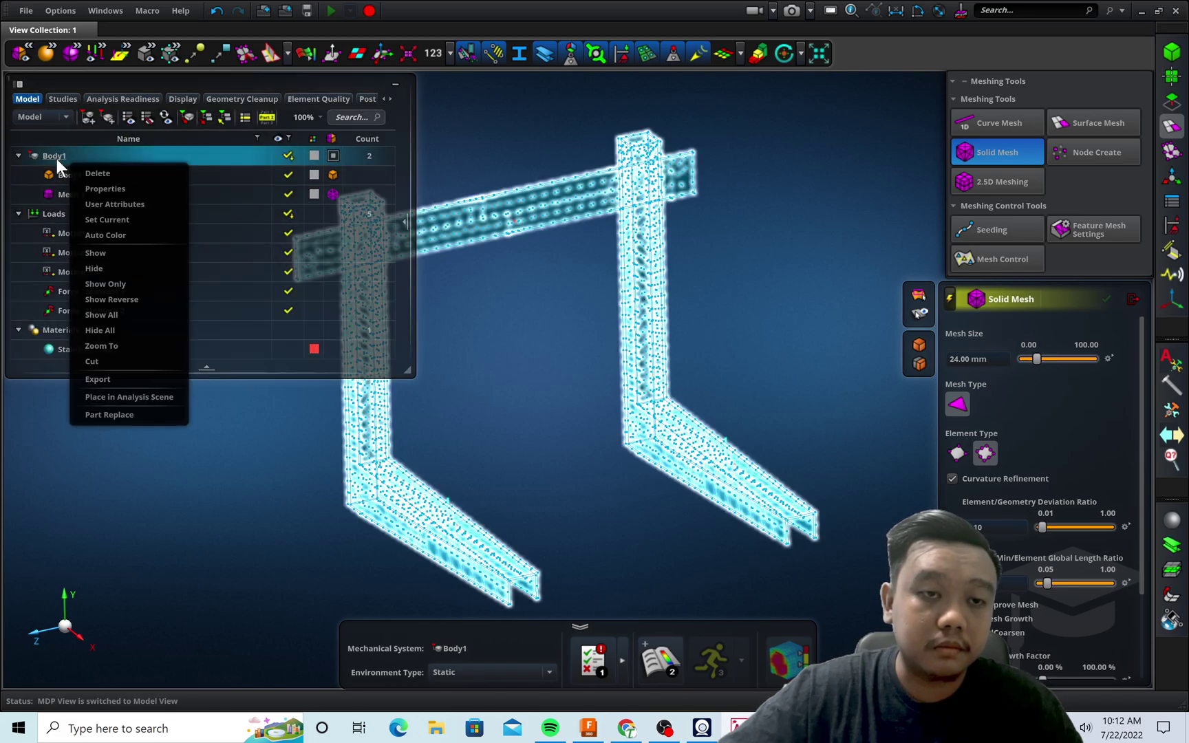
click(128, 398)
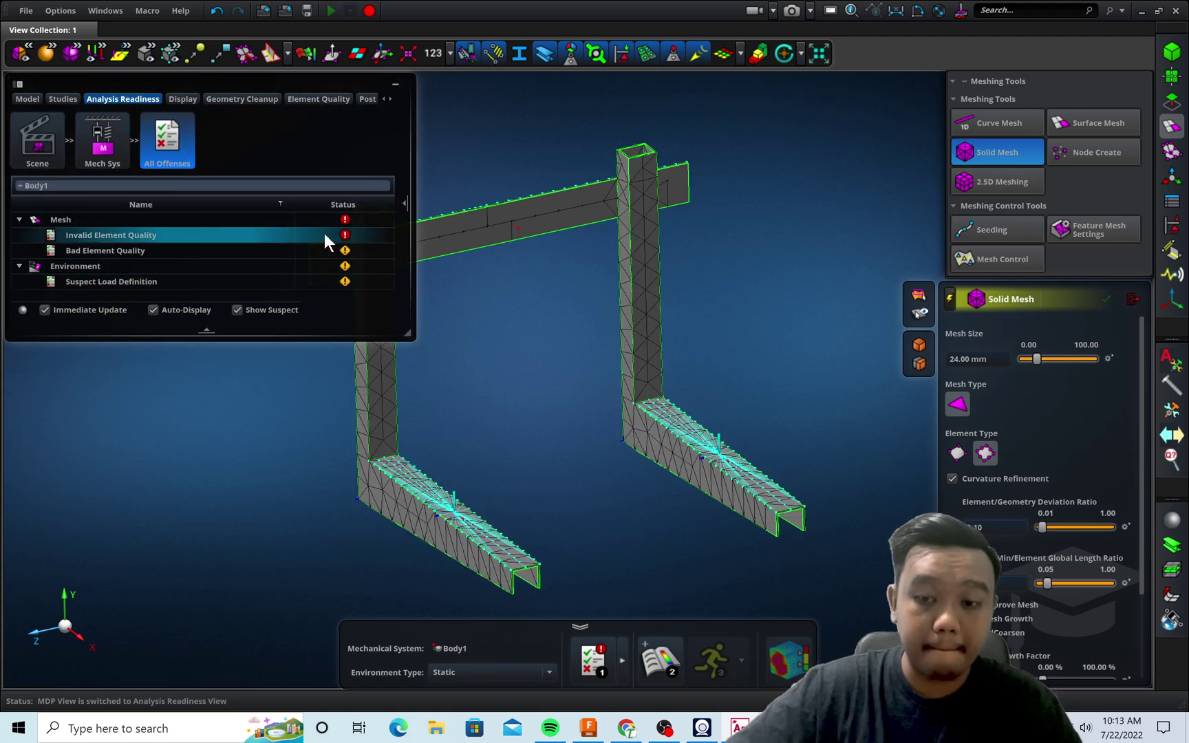
Inspect the 3D Aspect Ratio offense and remesh Body1 at 8 mm into 12,733 elements.
click(210, 235)
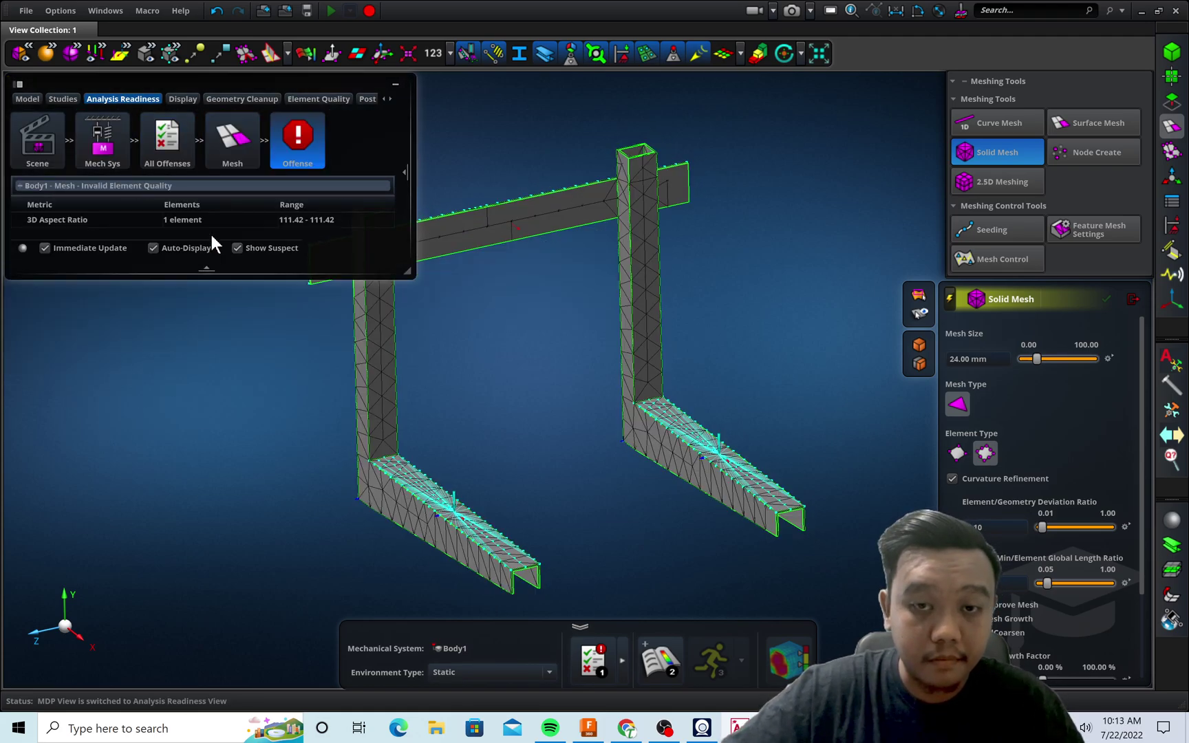
mouse_move(320, 221)
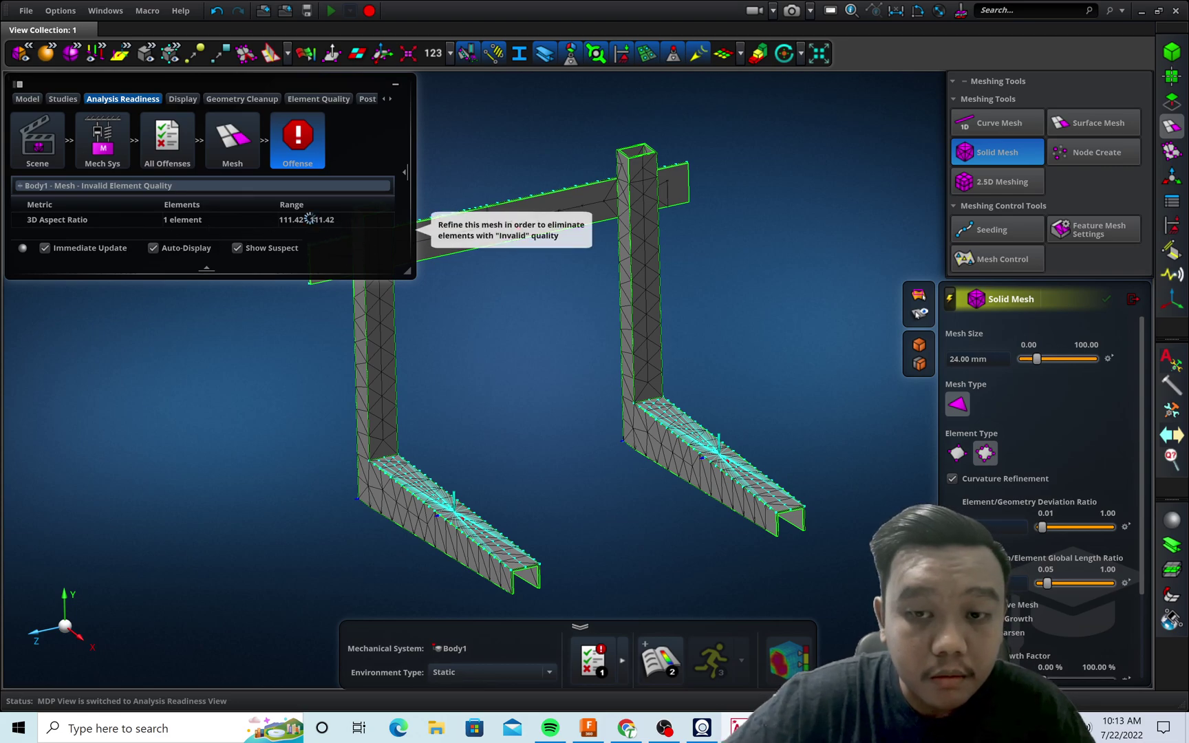
click(260, 222)
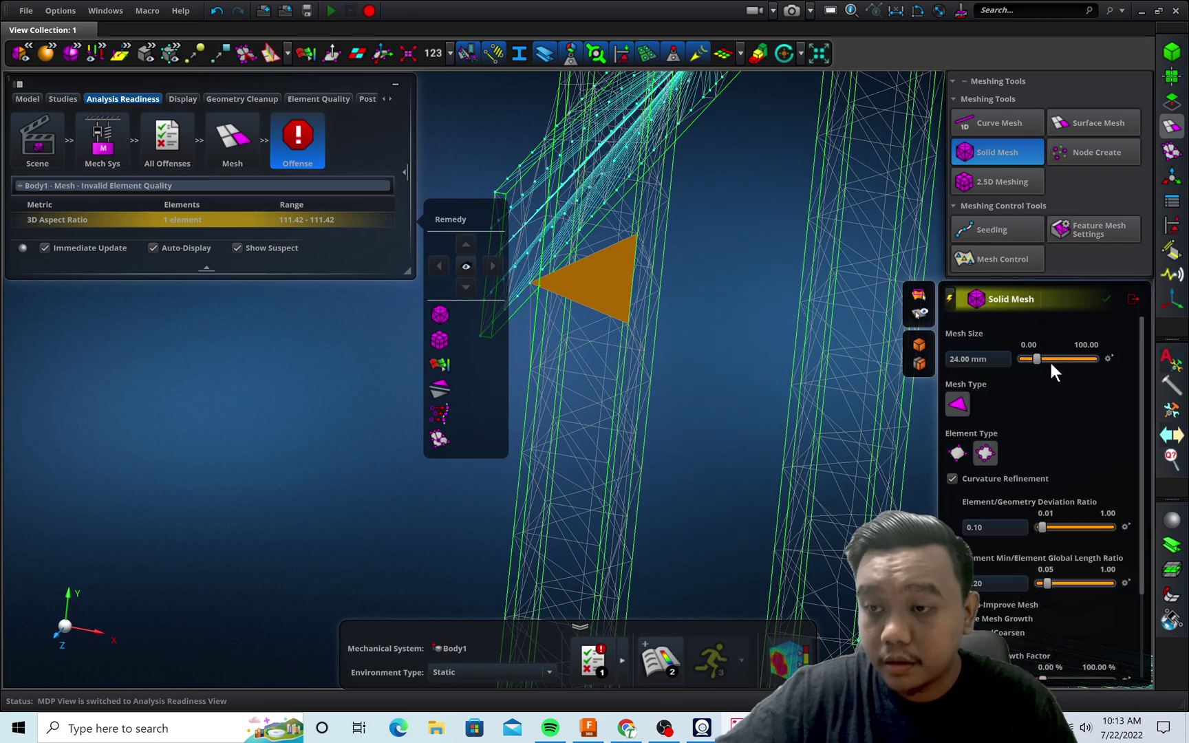
drag(1034, 359, 1027, 358)
click(570, 359)
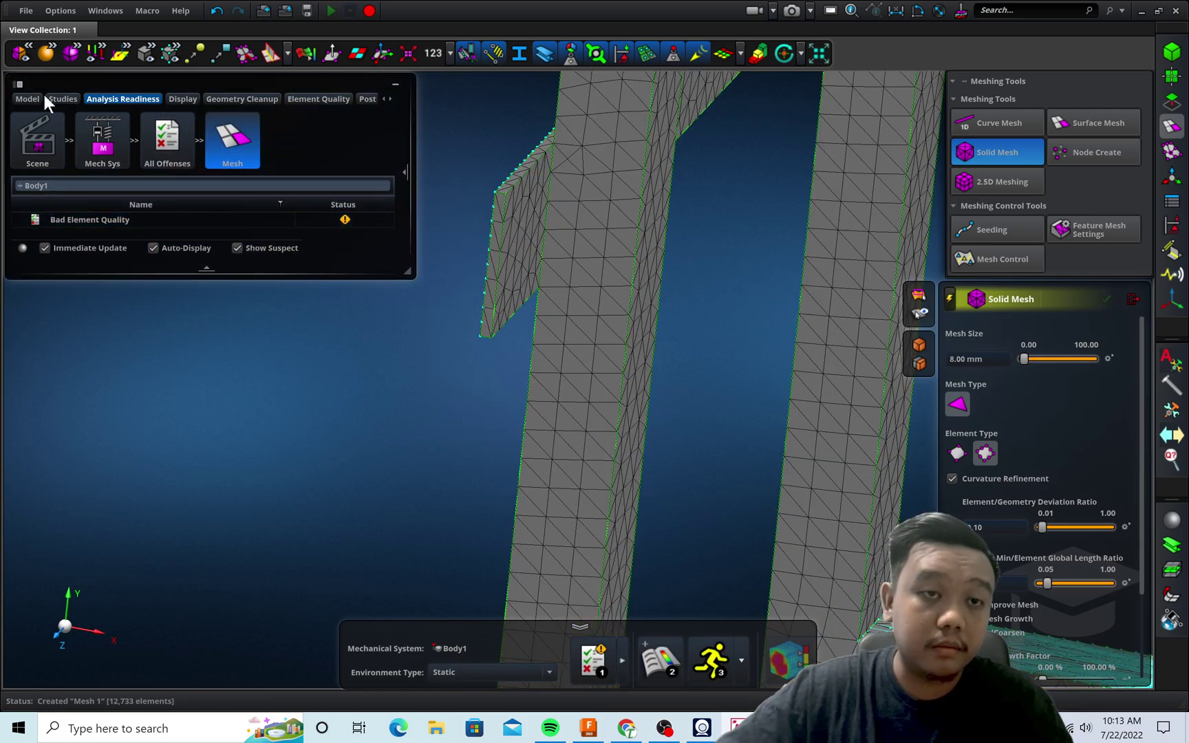
Put the 8 mm Body1 mesh back in the analysis scene and rotate to inspect it.
click(64, 221)
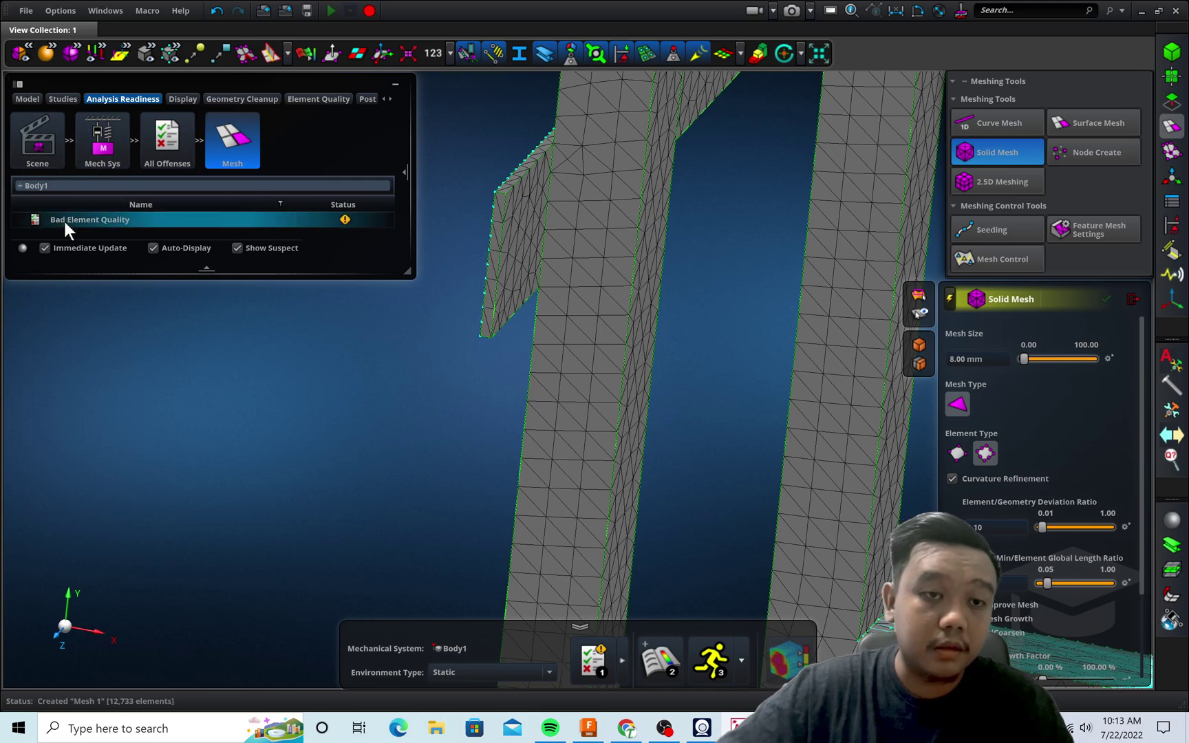
click(29, 99)
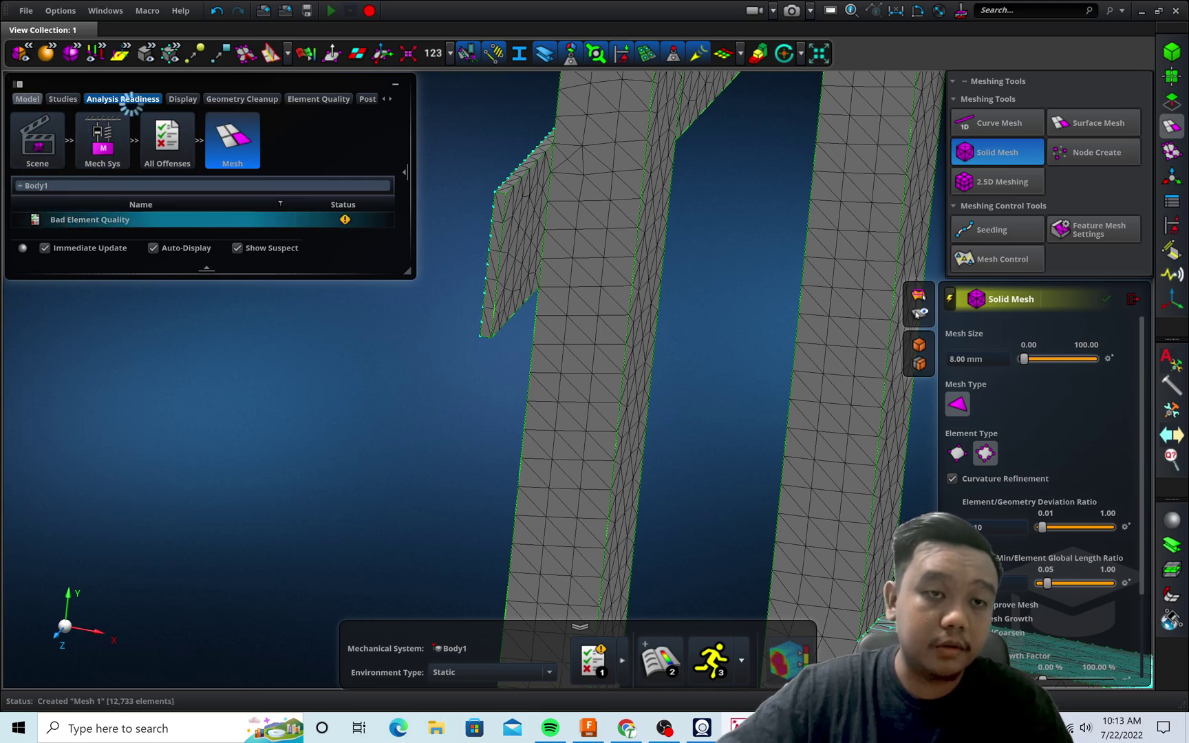
click(61, 153)
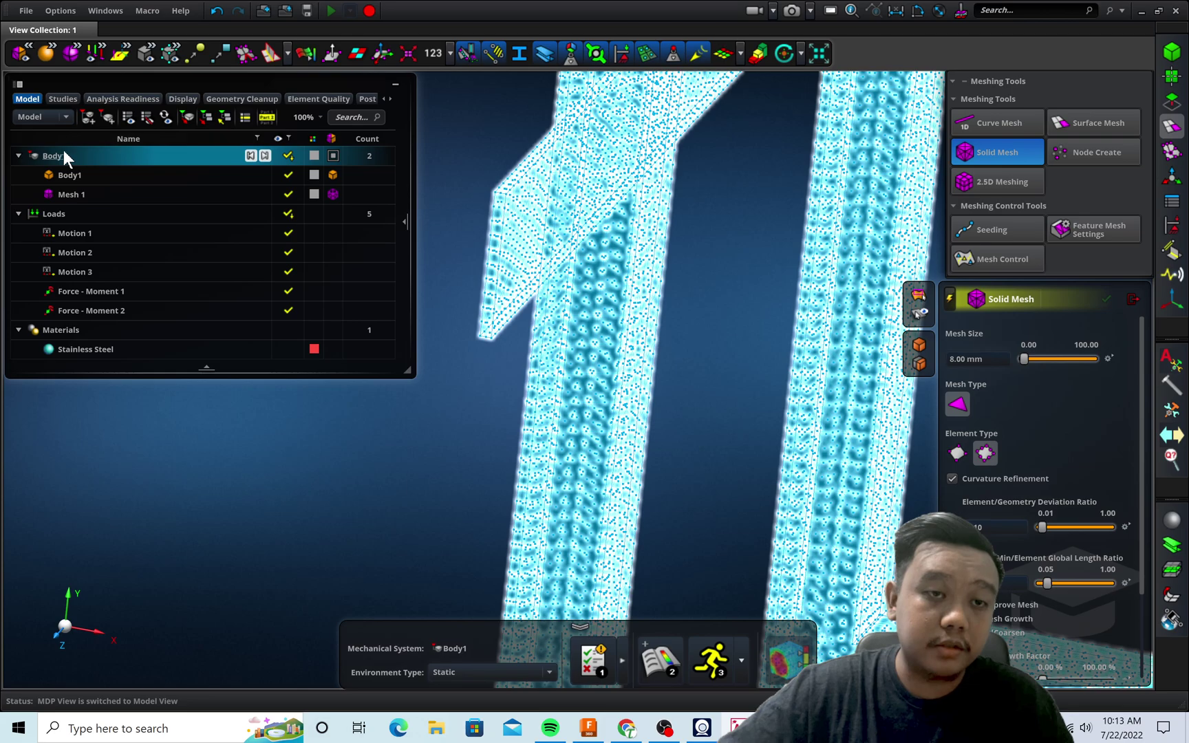
right_click(53, 153)
click(111, 391)
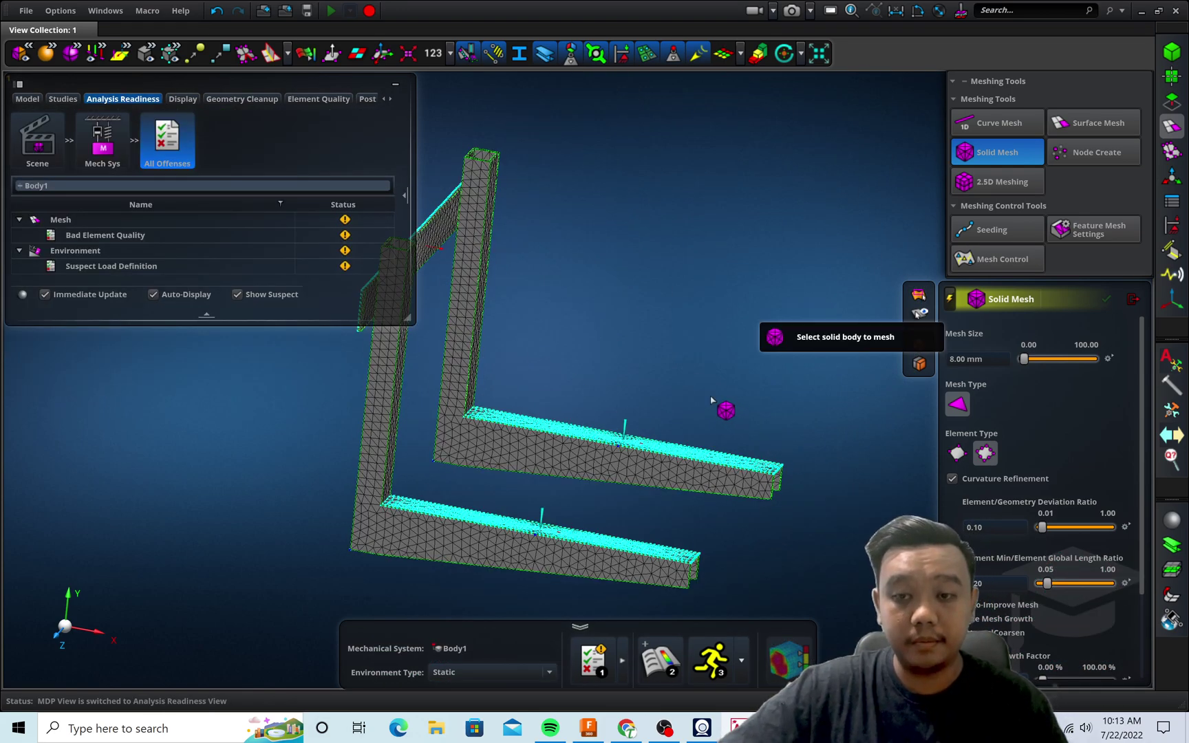
mouse_move(707, 396)
middle_down()
mouse_move(670, 396)
mouse_move(788, 384)
mouse_move(690, 427)
middle_up()
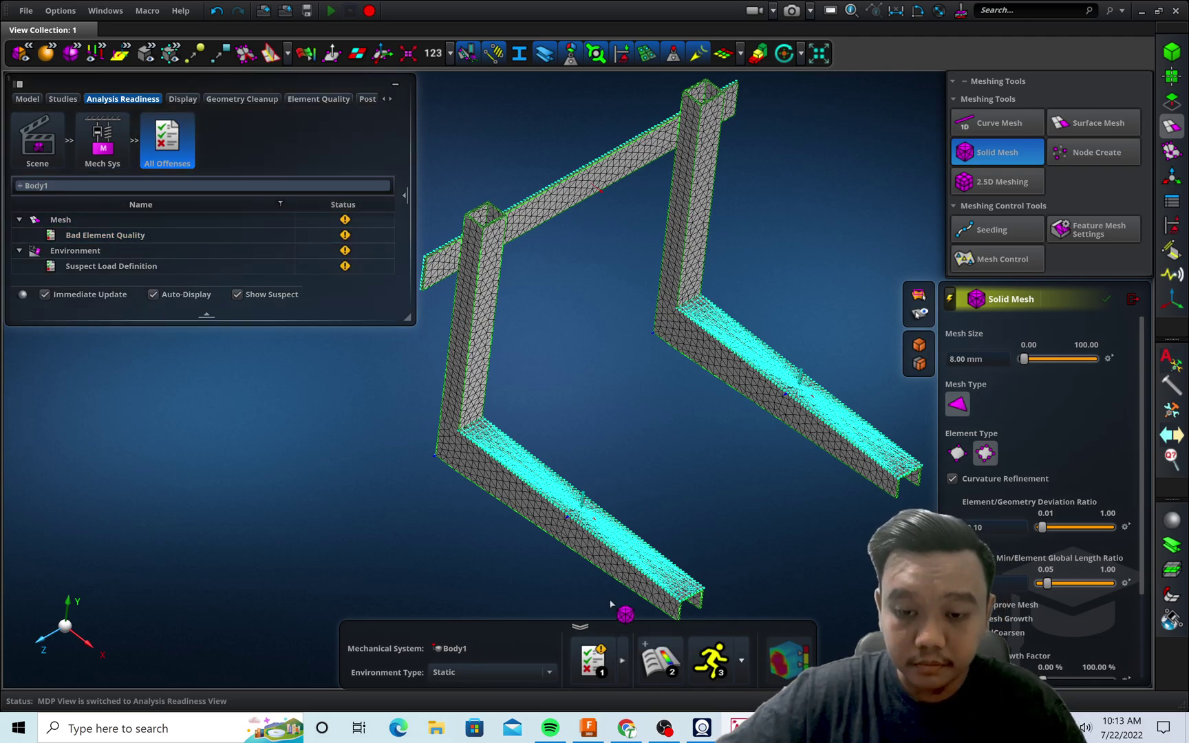
Run the Static analysis on Body1 and load its results in post-processing.
click(501, 671)
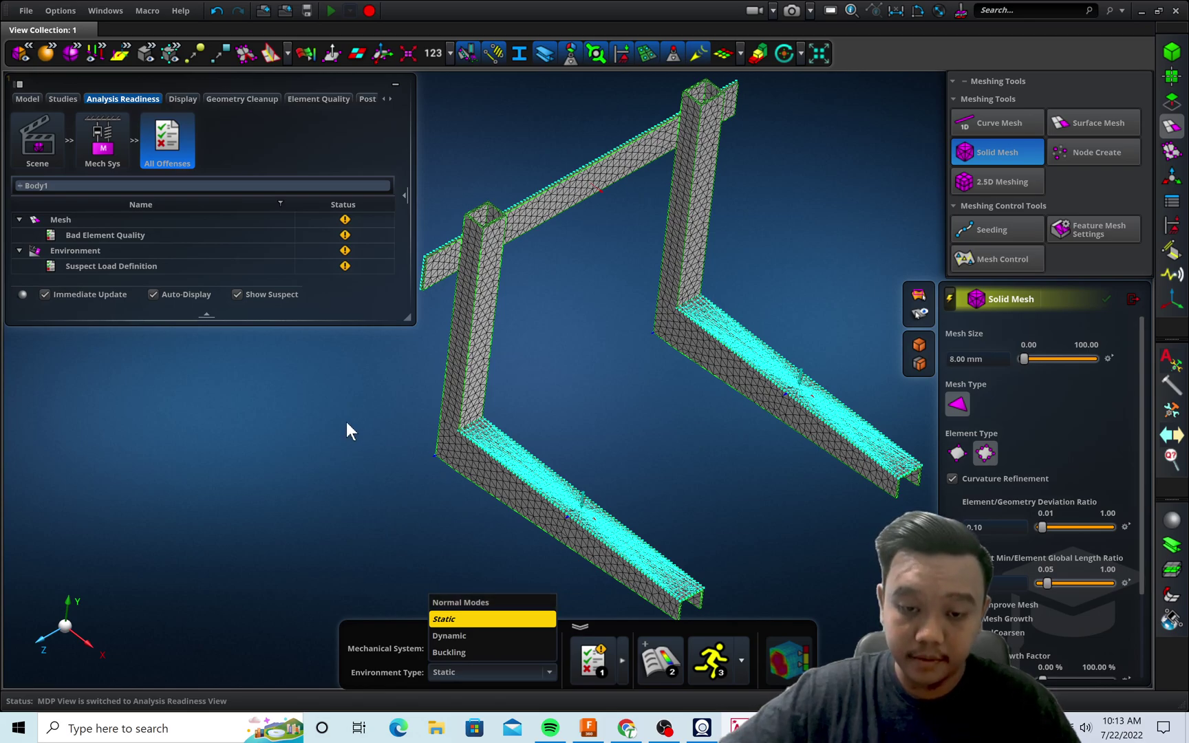
click(407, 532)
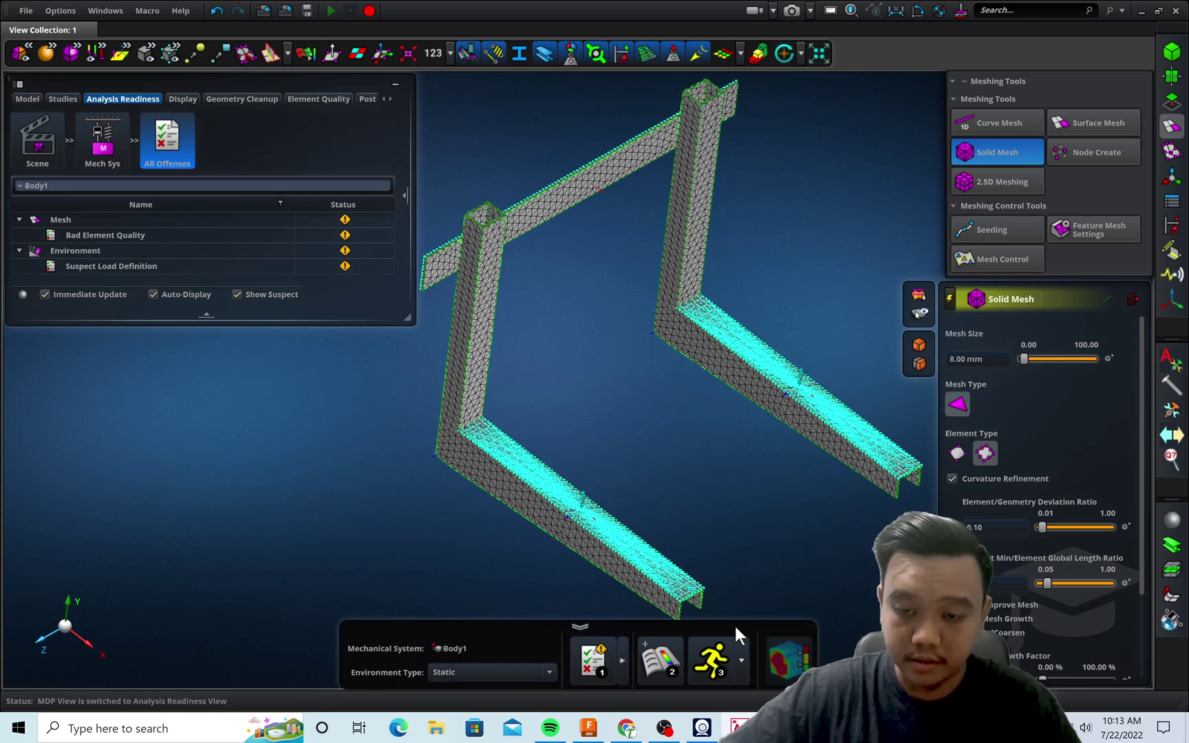
click(724, 666)
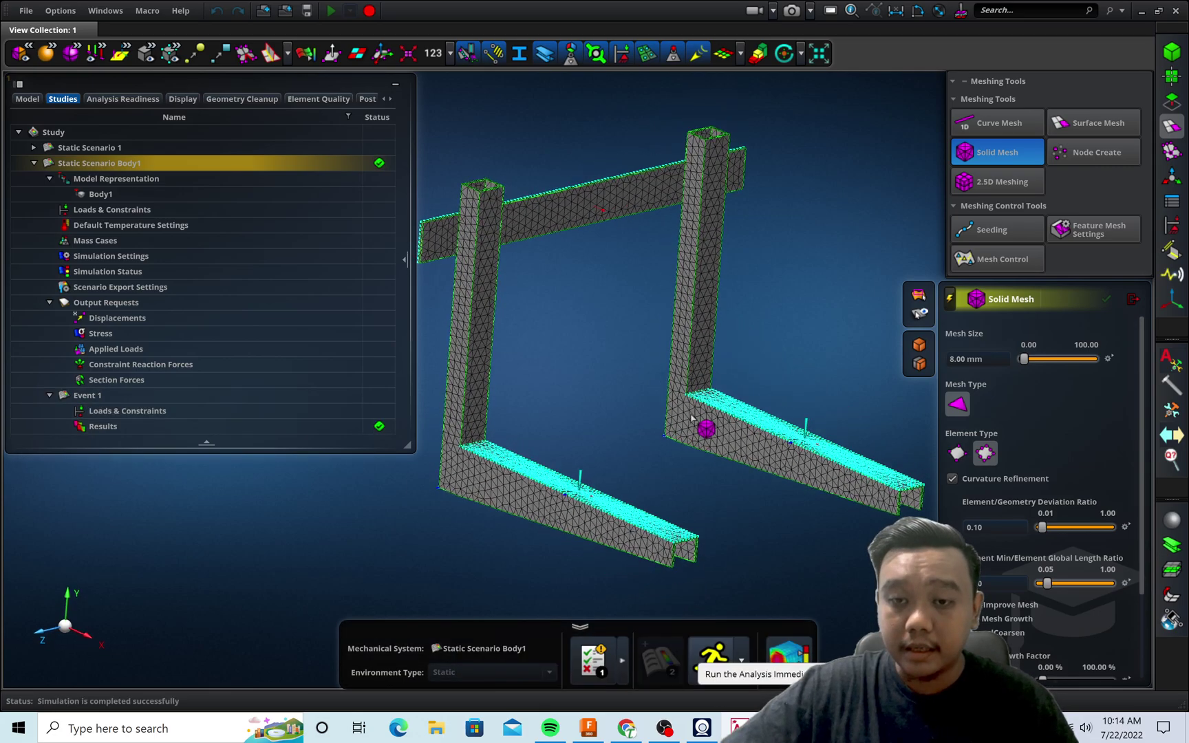
mouse_move(691, 417)
right_down()
mouse_move(680, 414)
mouse_move(701, 396)
mouse_move(696, 413)
right_up()
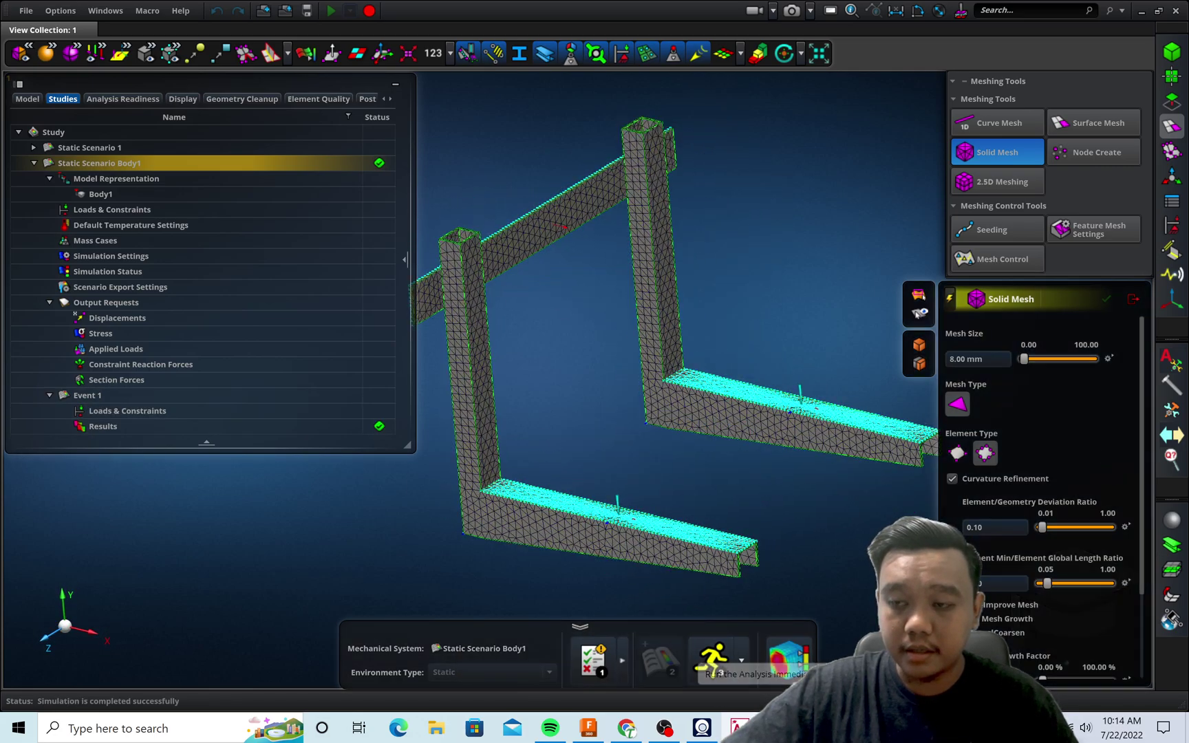
click(1136, 299)
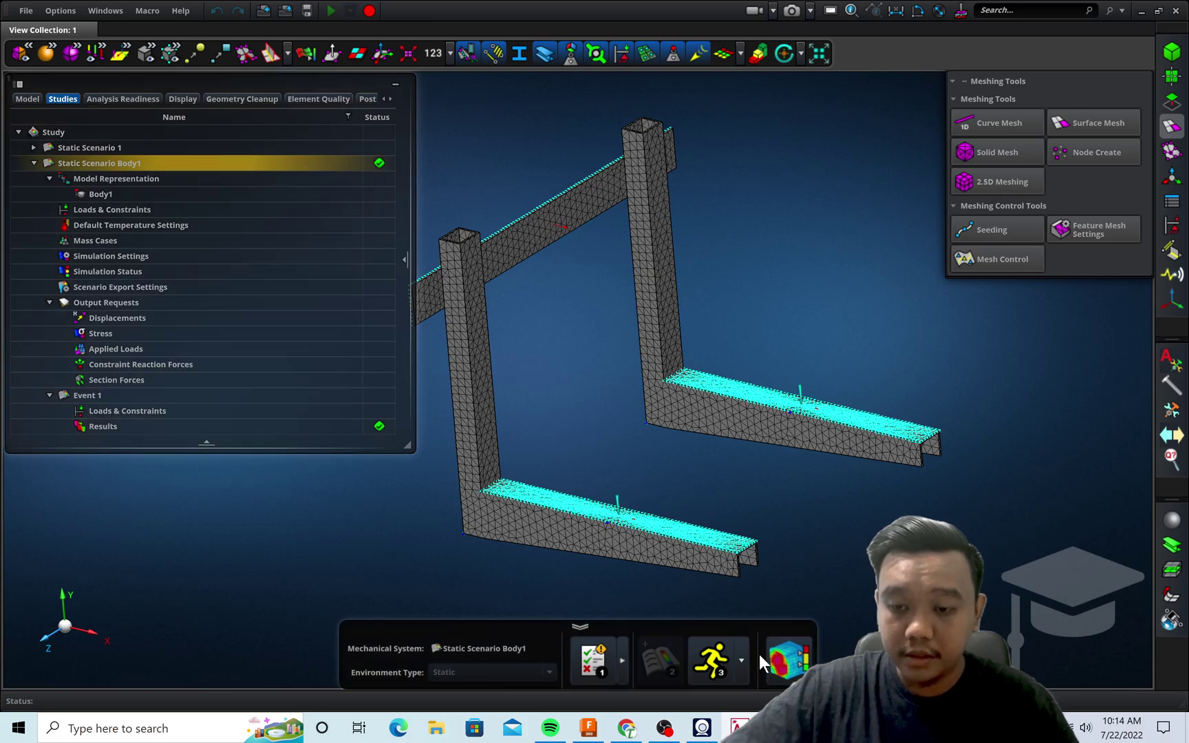
click(790, 660)
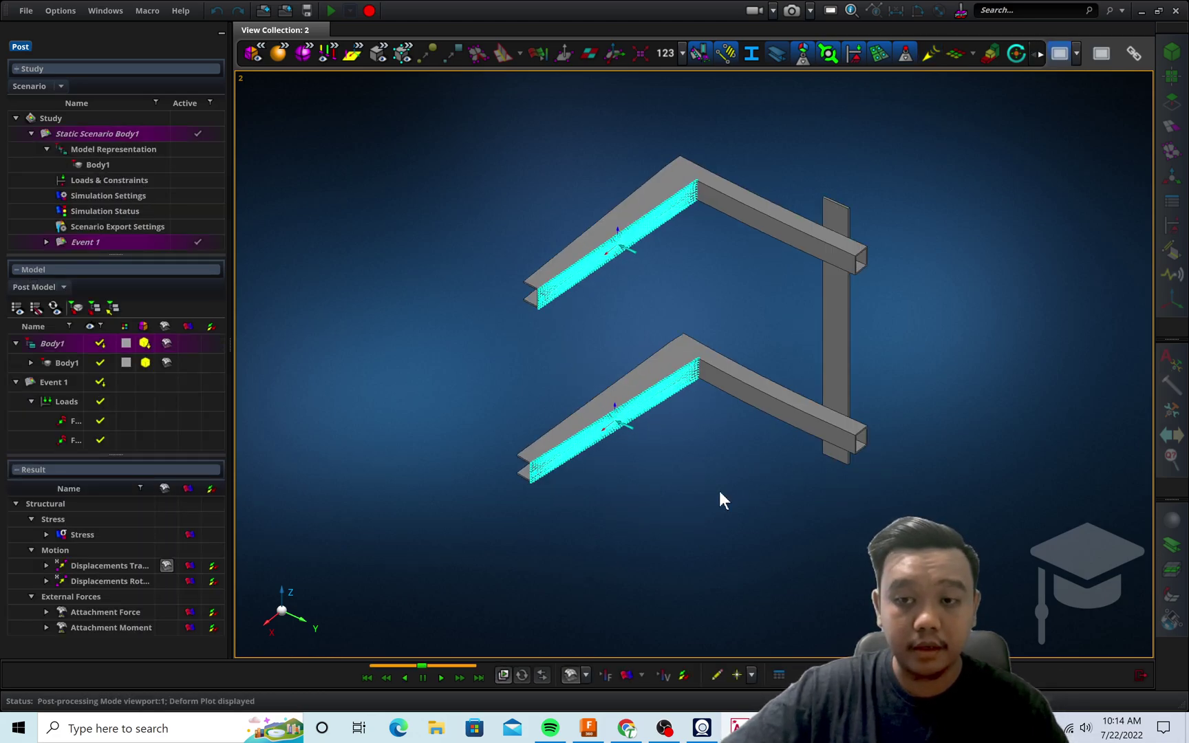
Play and pause the deformation animation, then hide the Event 1 load markers.
middle_drag(720, 491, 712, 414)
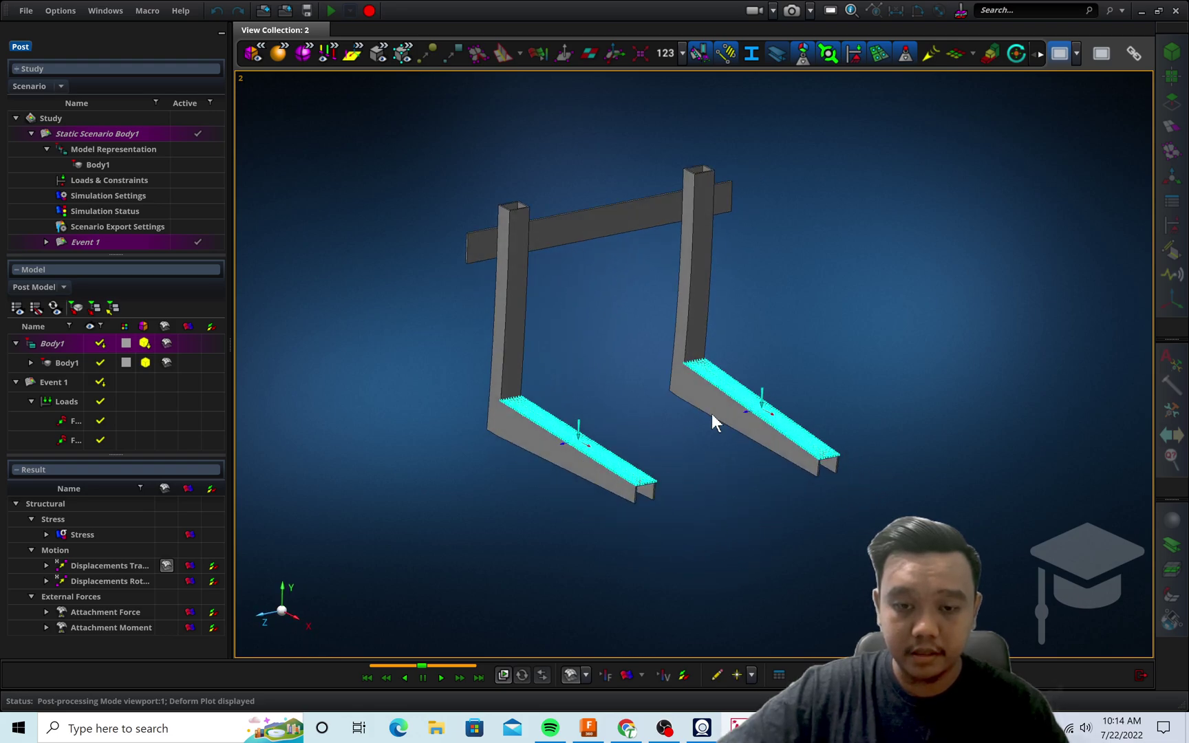
click(439, 676)
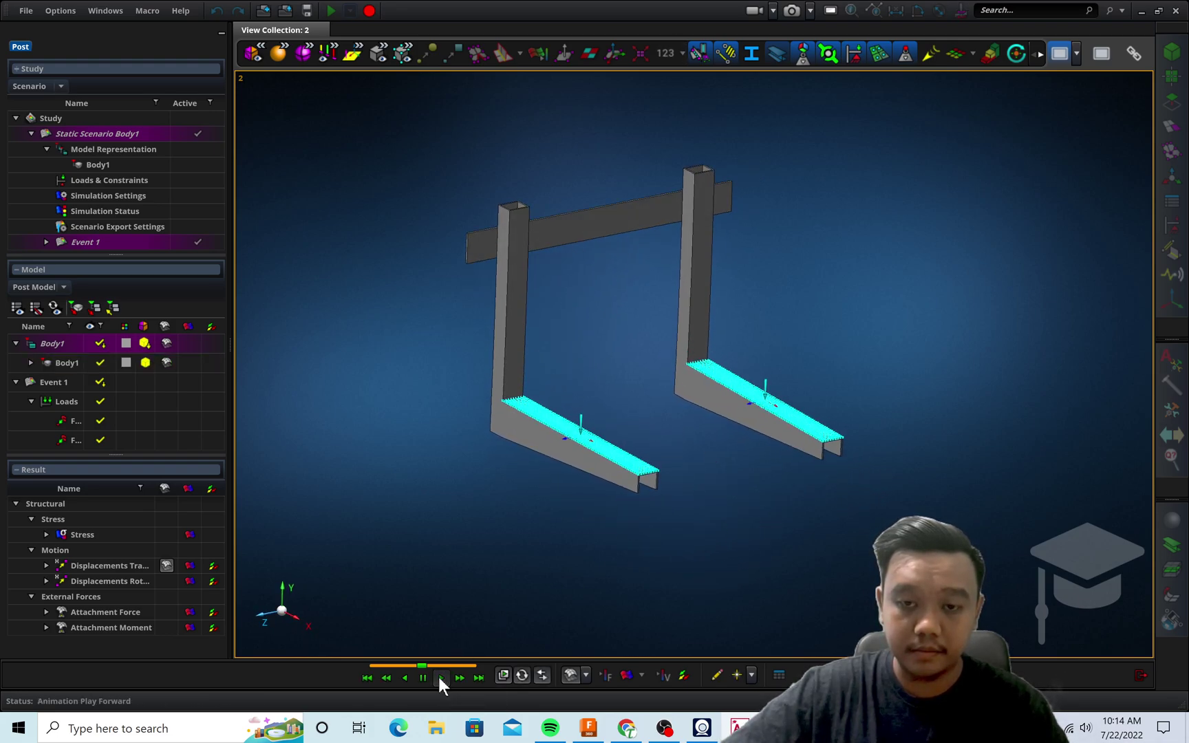
click(423, 678)
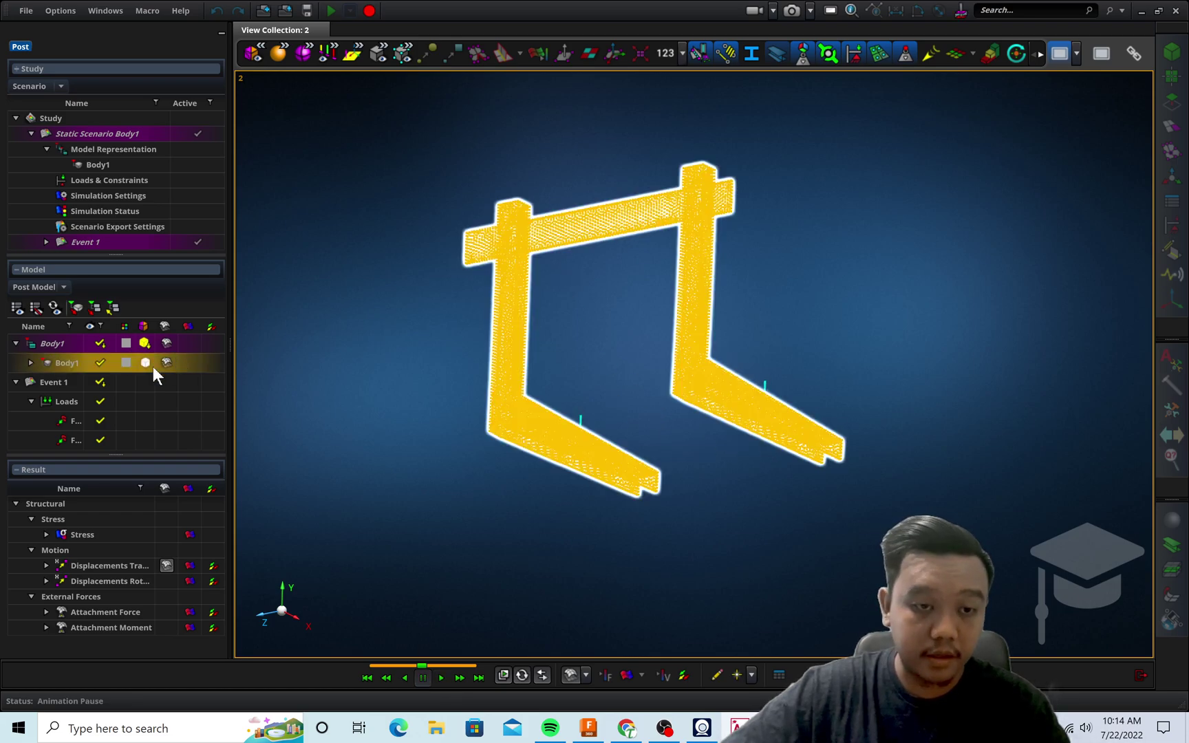
click(106, 401)
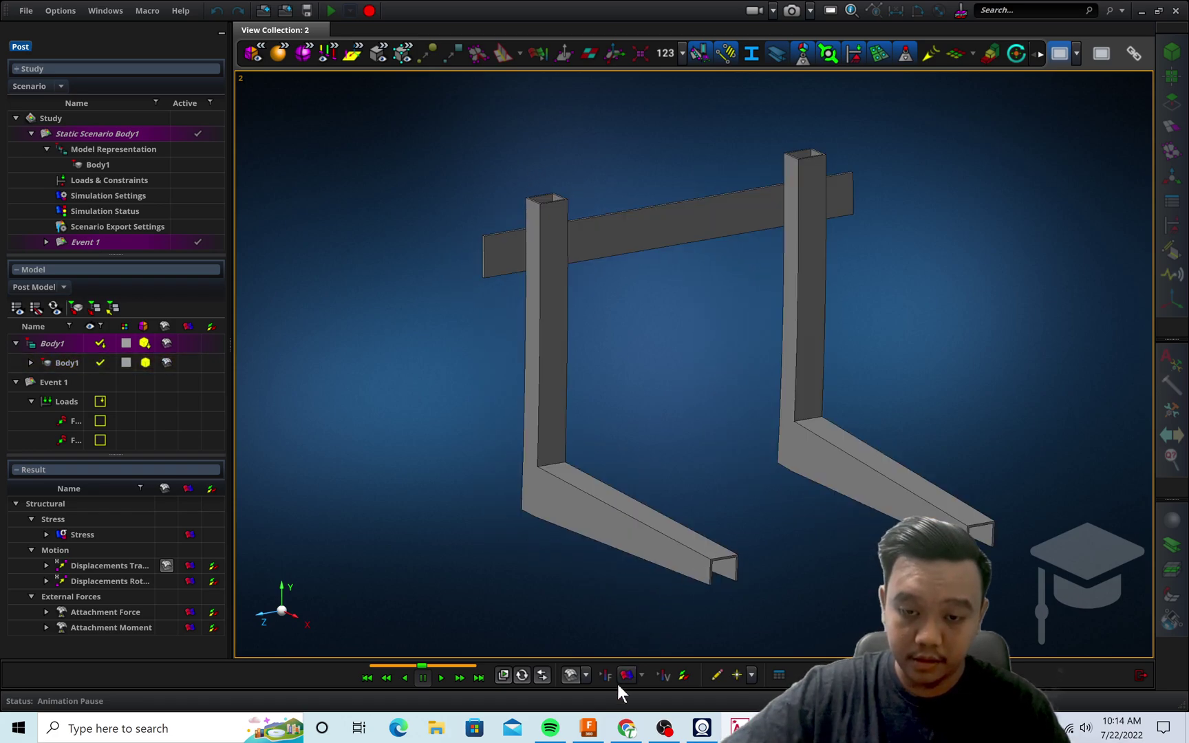
Show the stress fringe and change its derivation from von Mises to Max Principal.
click(625, 677)
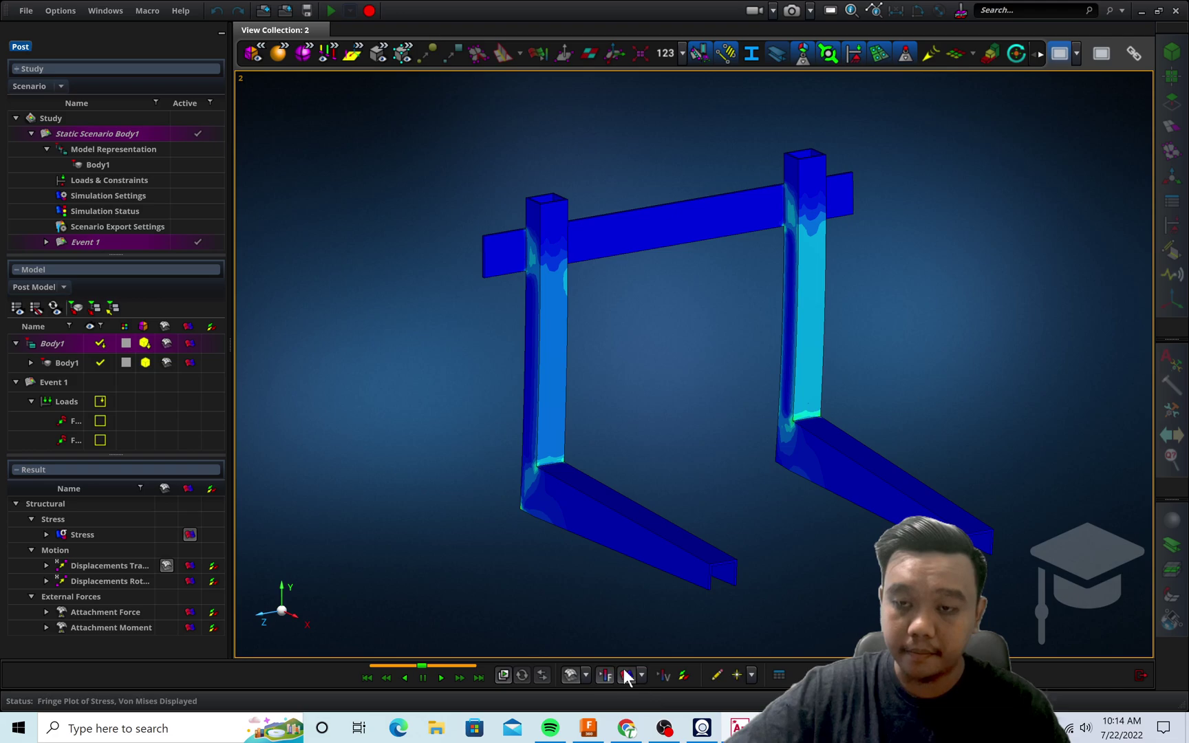
click(626, 676)
middle_drag(808, 212, 777, 218)
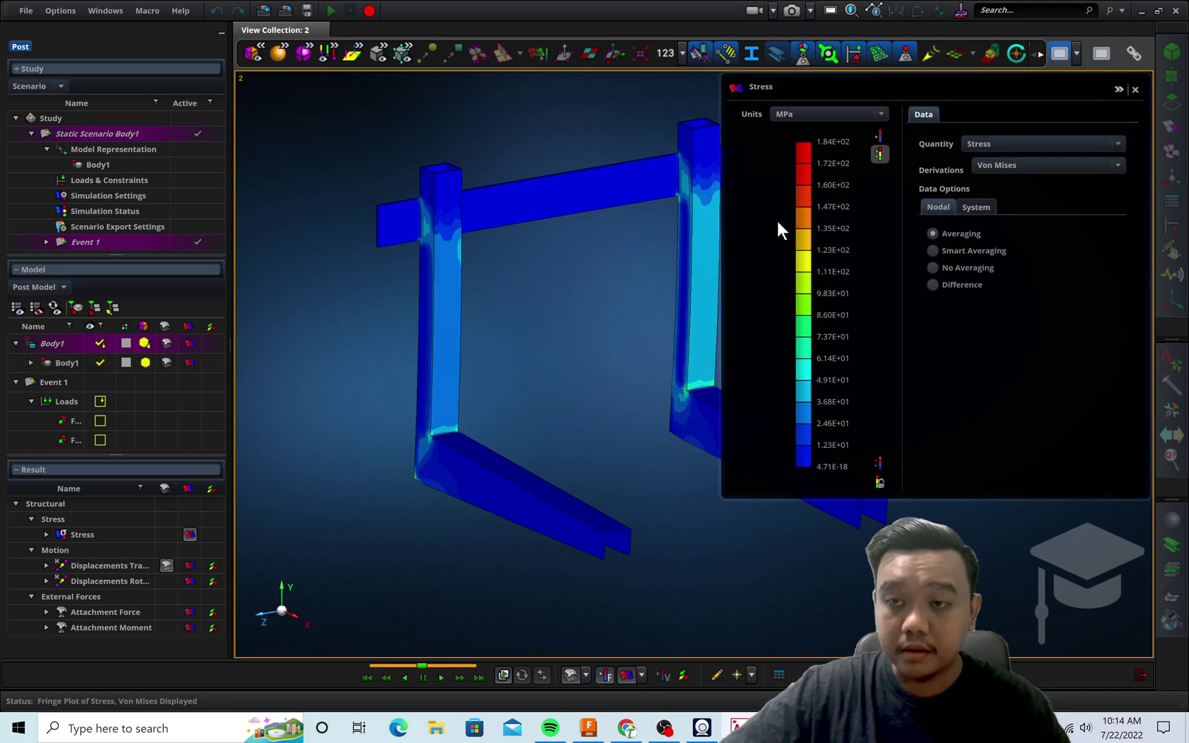
click(440, 677)
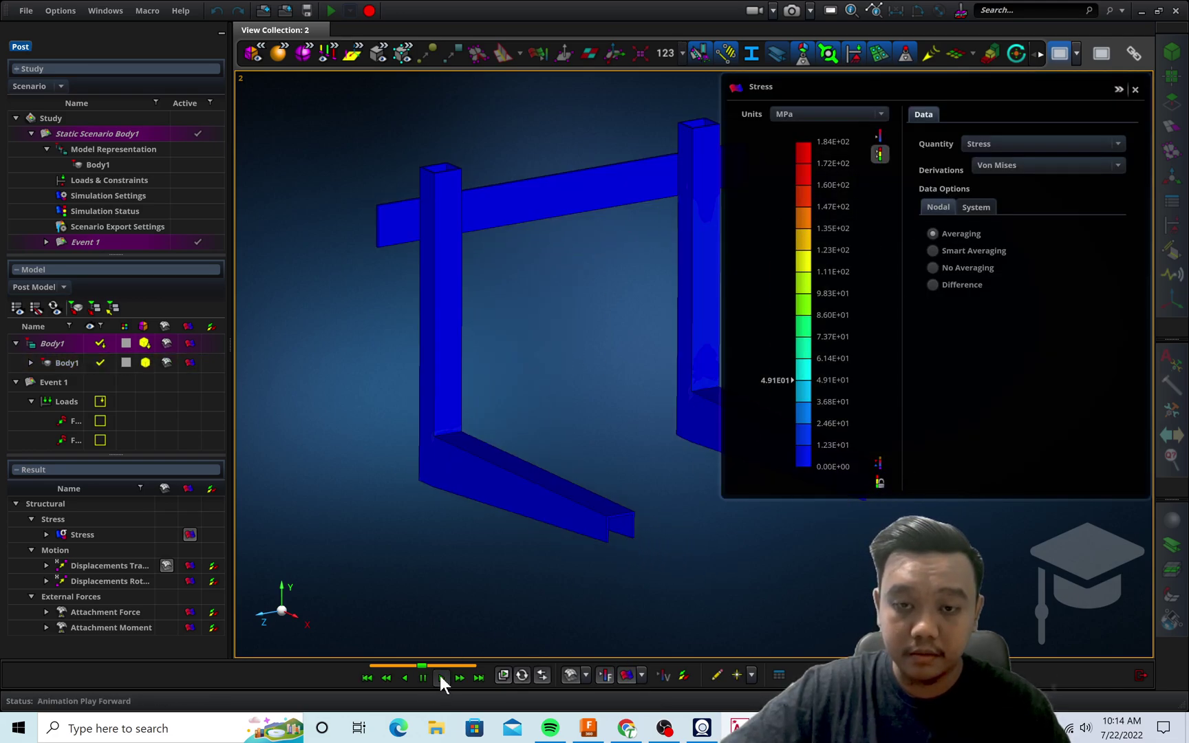
click(424, 677)
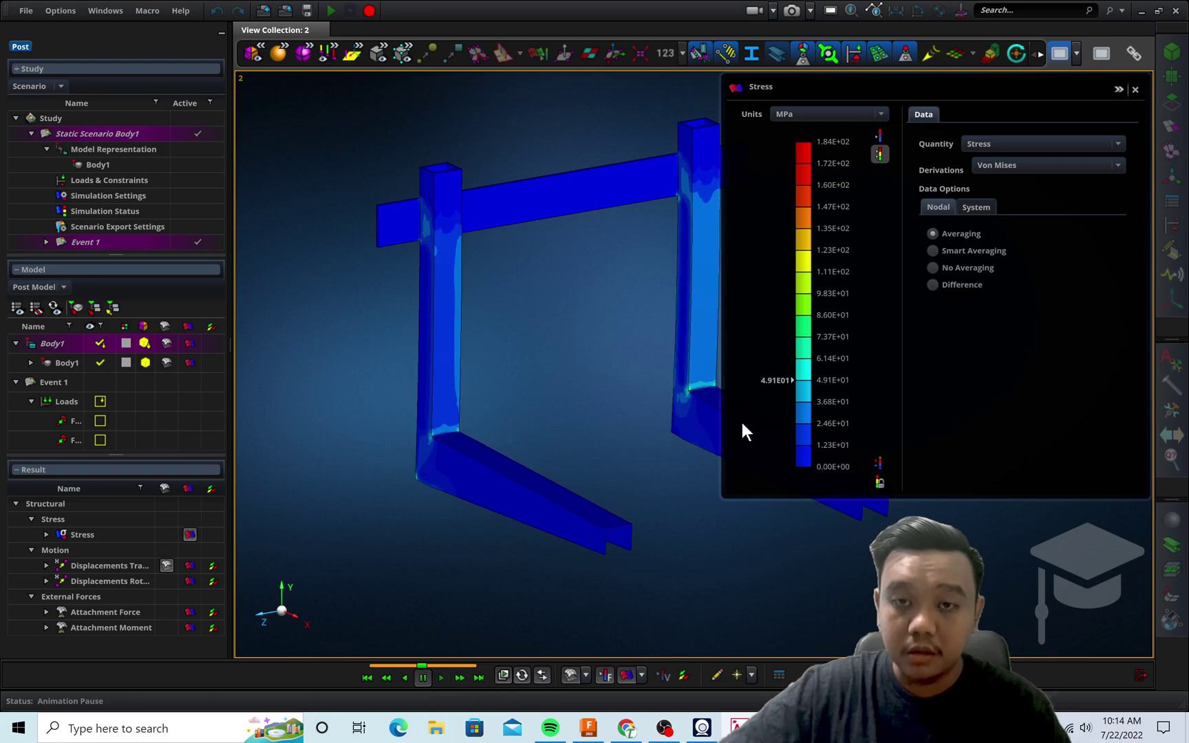
click(1028, 172)
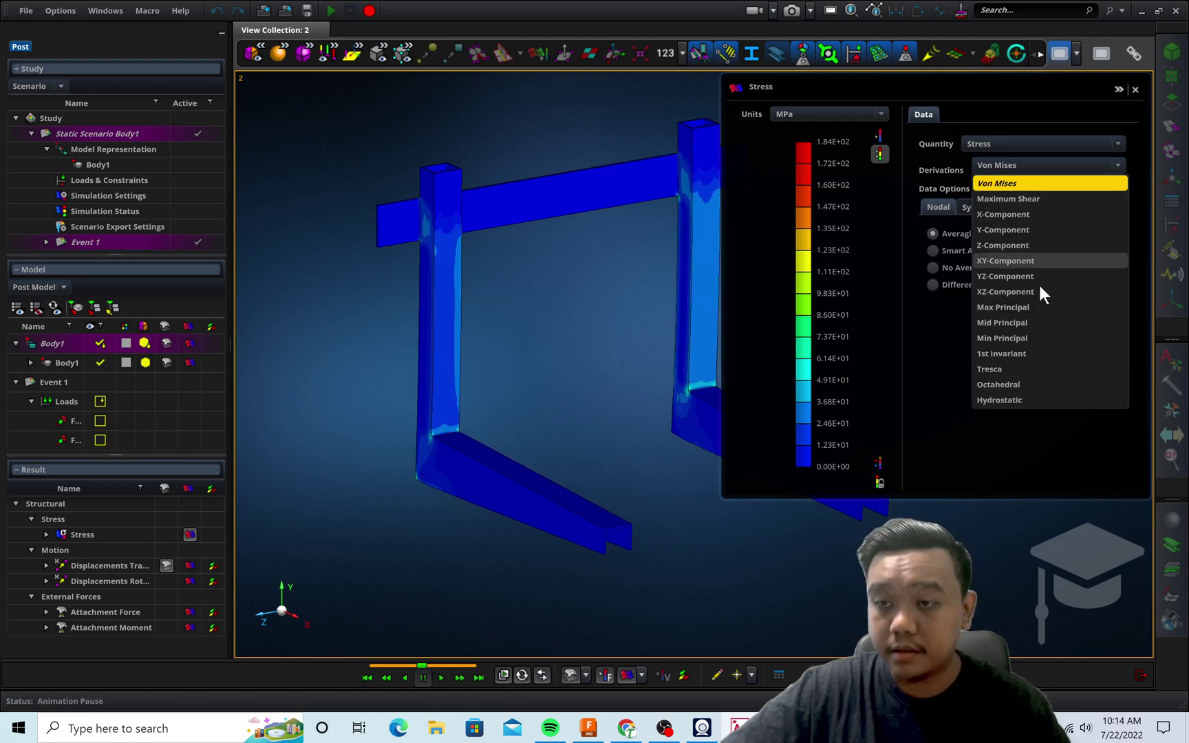
click(1028, 308)
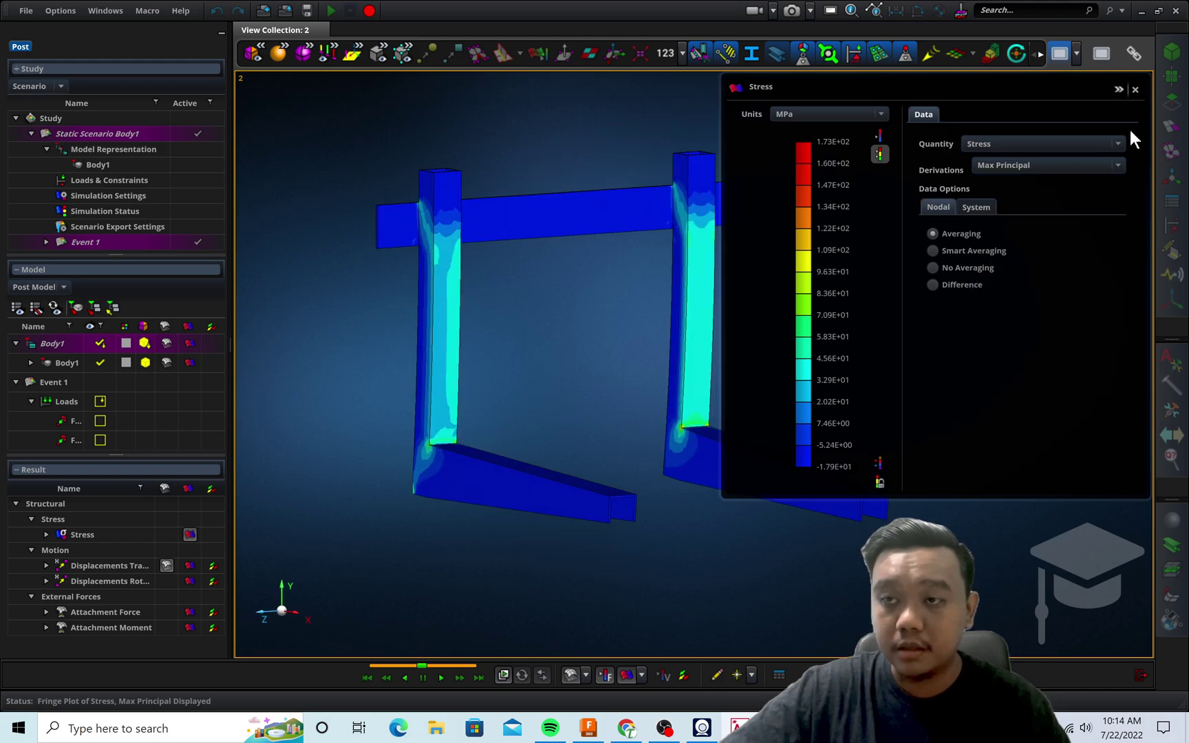
click(1116, 88)
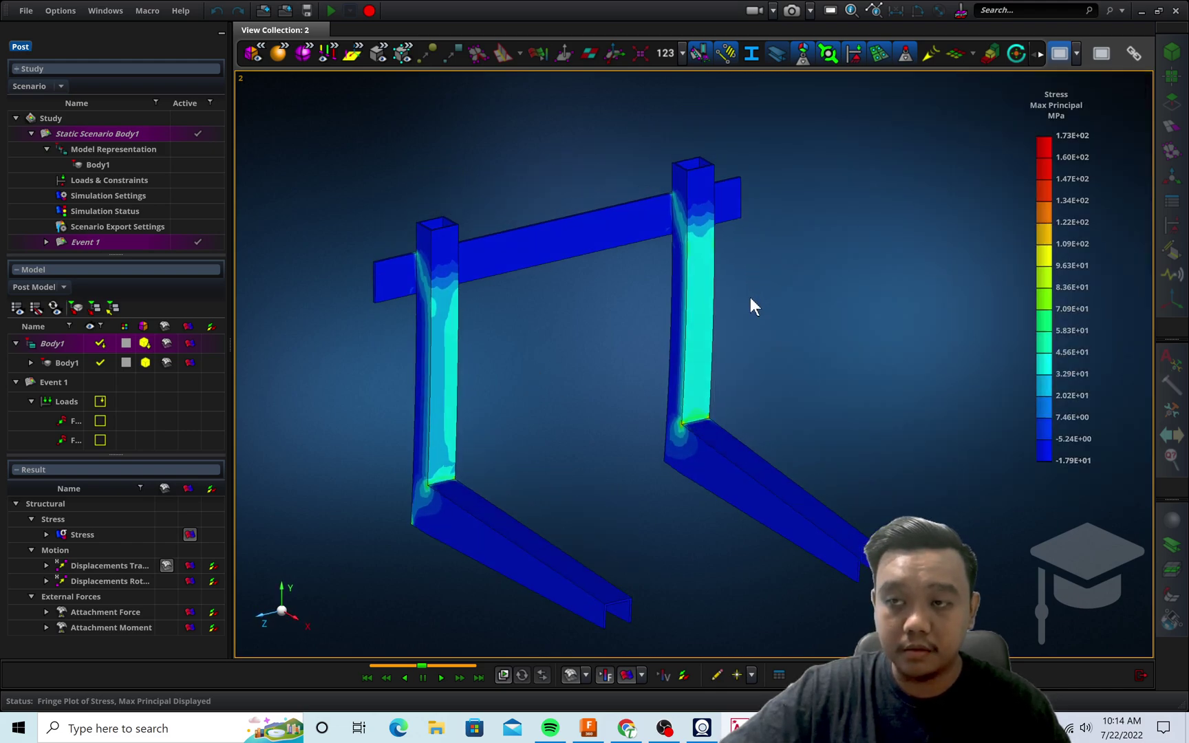
Pause the animation and expand the legend to reach the result Quantity list.
middle_drag(752, 315, 821, 242)
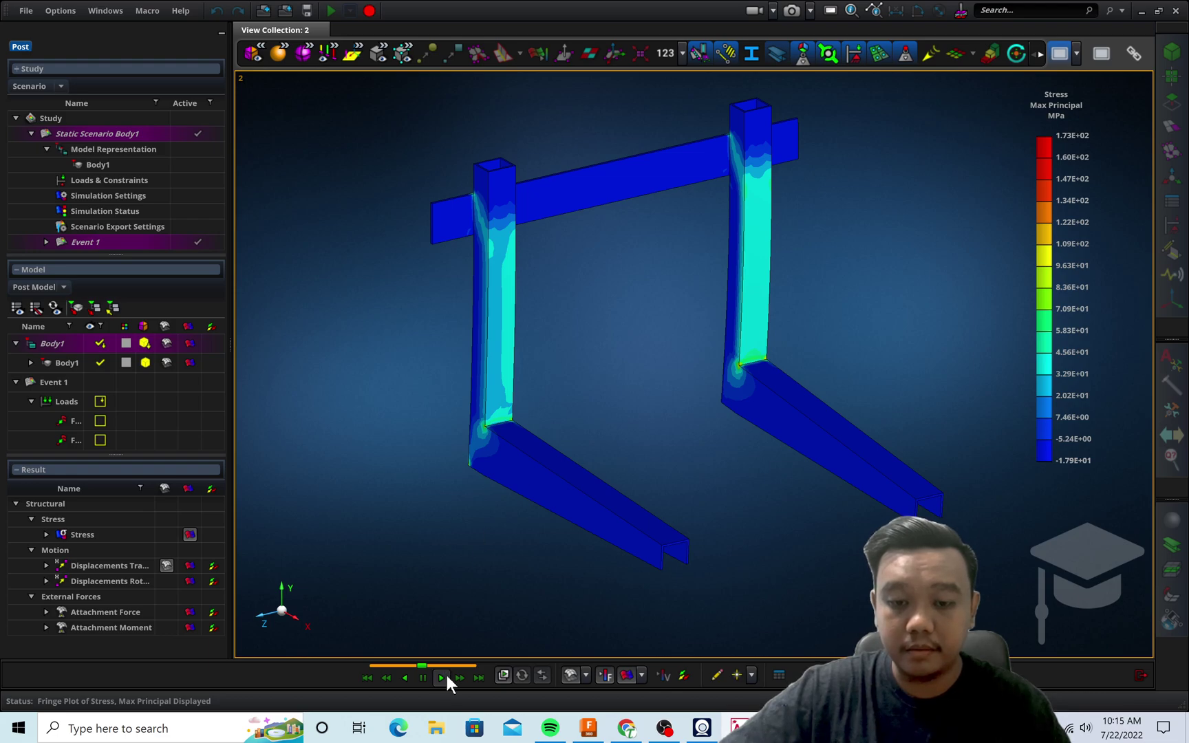
click(424, 677)
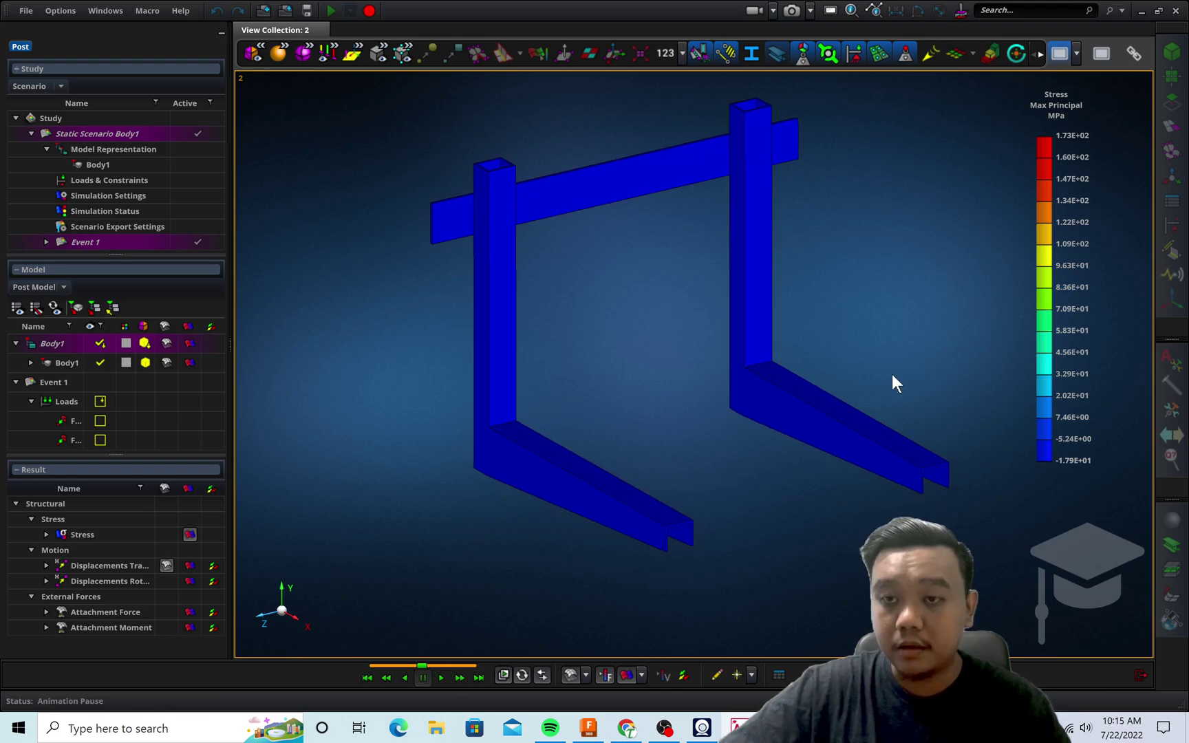
click(1078, 117)
click(1120, 90)
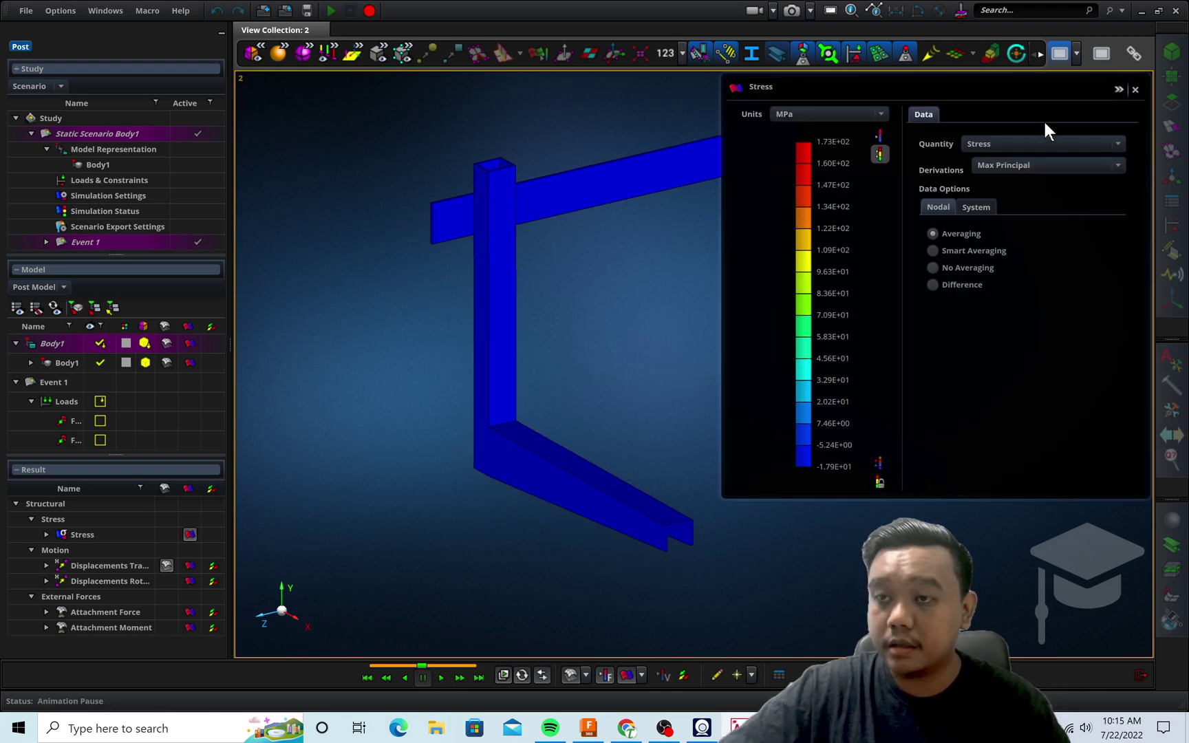
click(1033, 146)
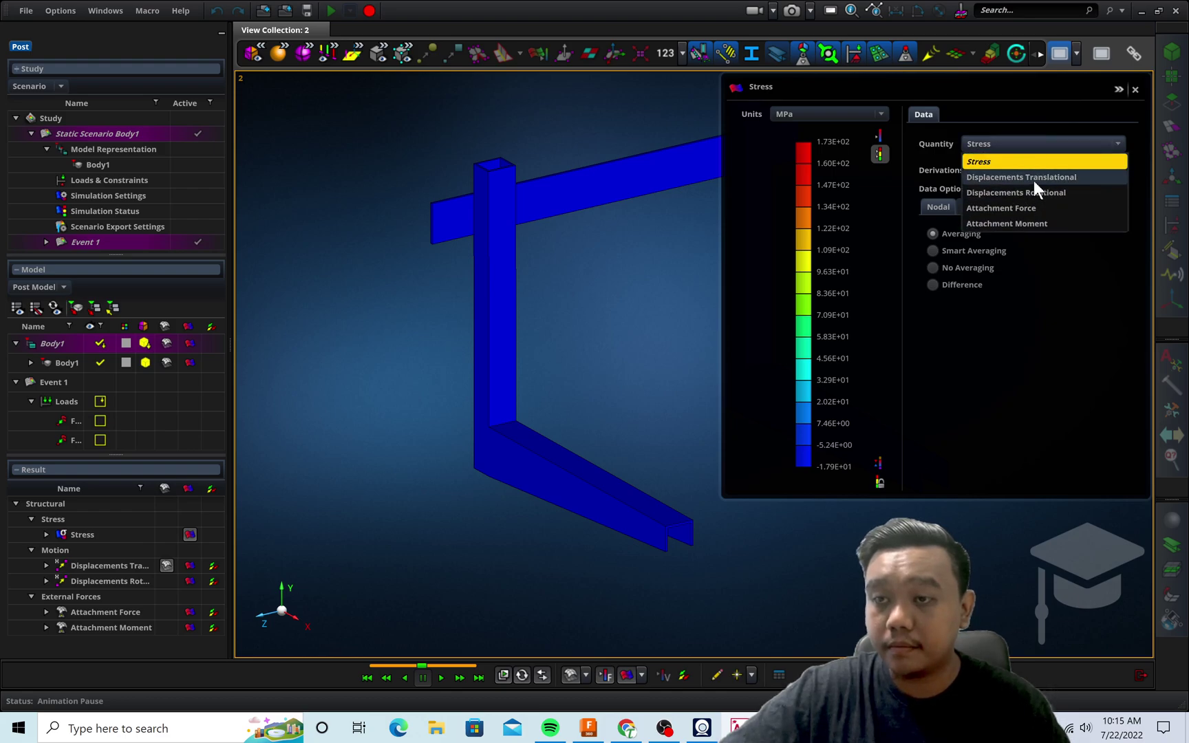
Plot translational displacements on the bracket and check the display units list.
click(1043, 177)
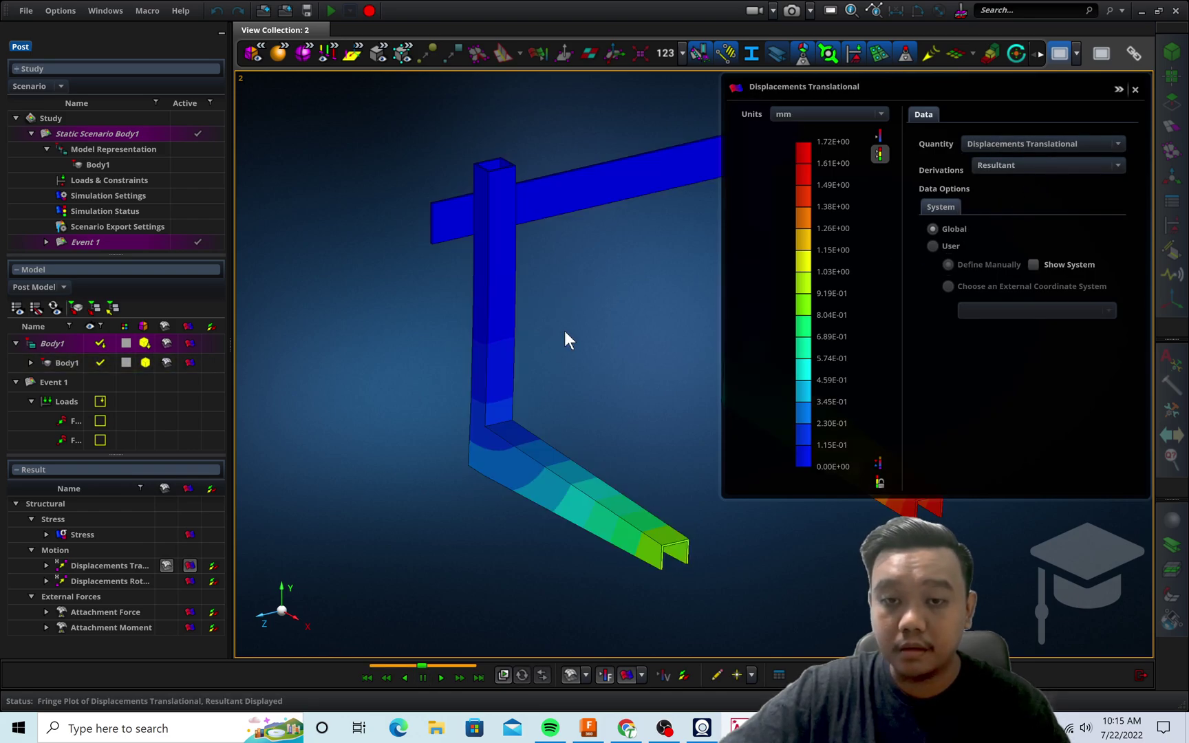
click(1116, 88)
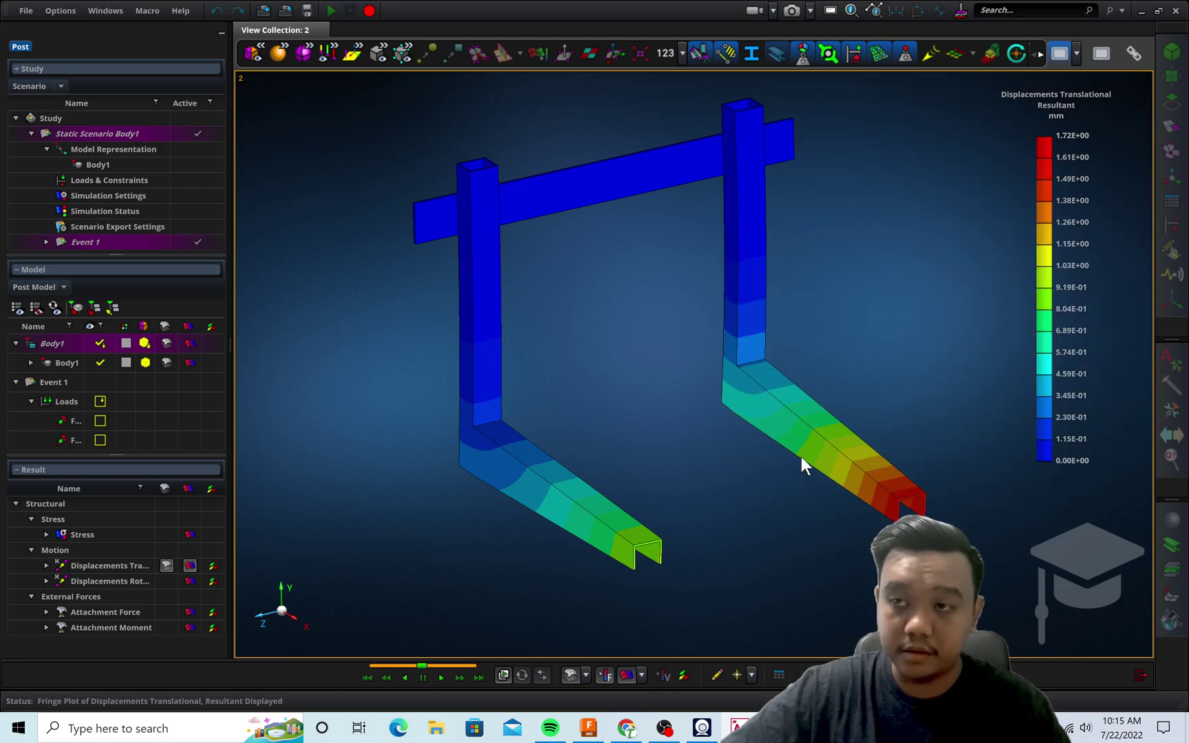
mouse_move(1078, 177)
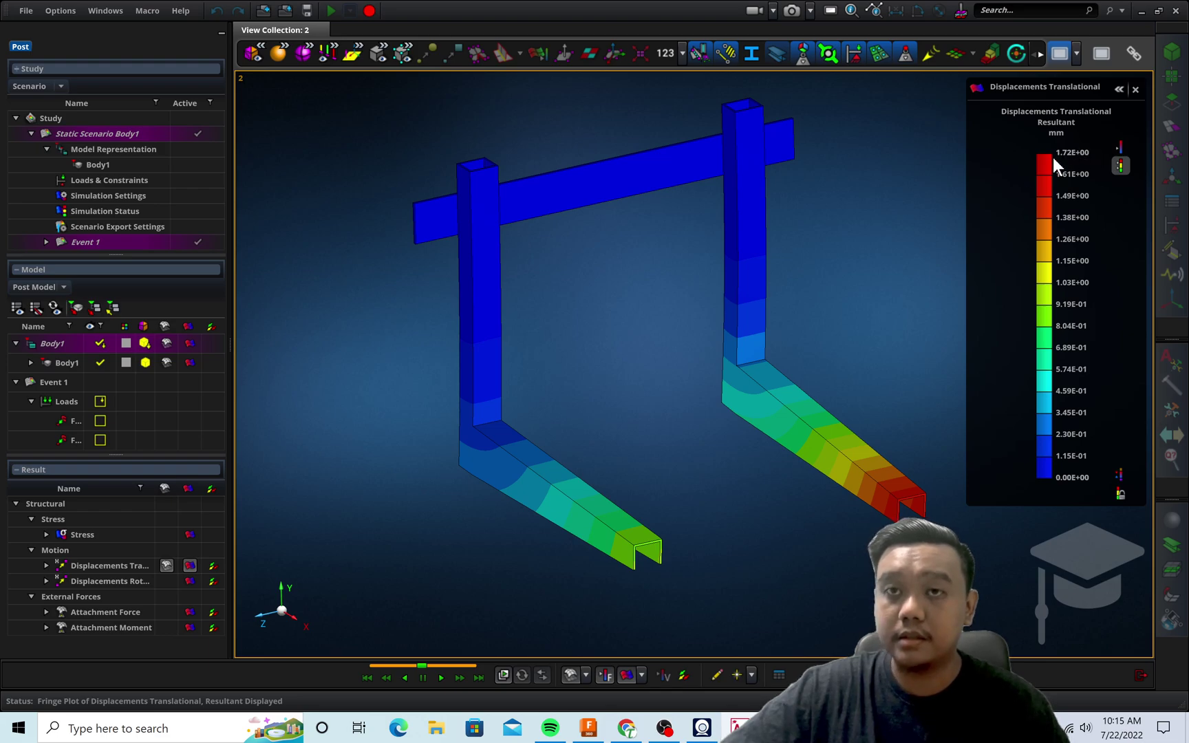
click(1117, 90)
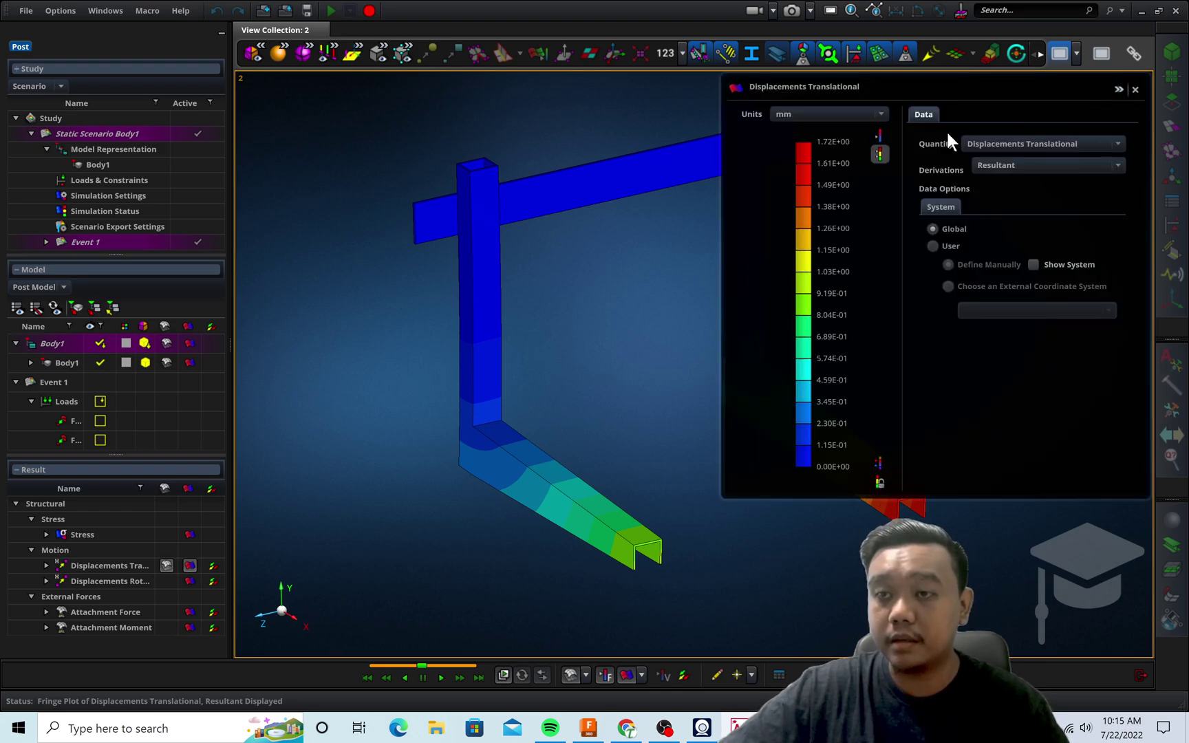
click(829, 115)
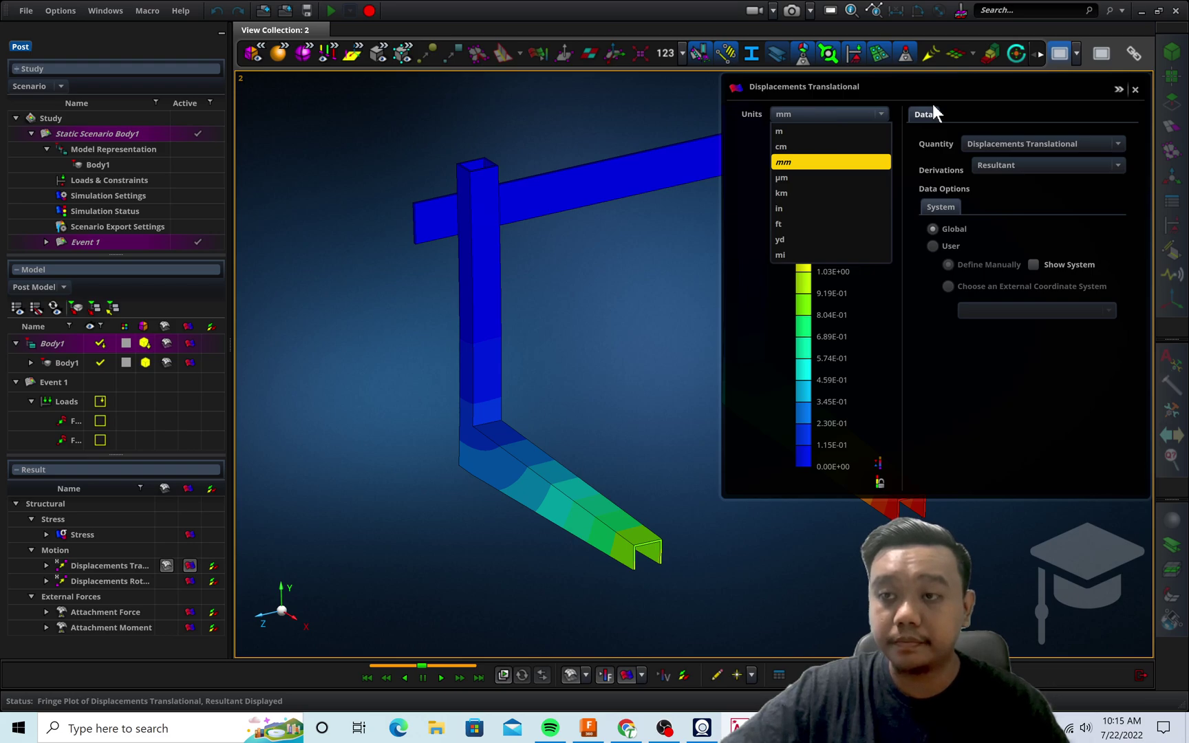
click(960, 110)
Return the fringe to Max Principal stress, spanning -1.79E+01 to 1.73E+02 MPa.
click(1027, 146)
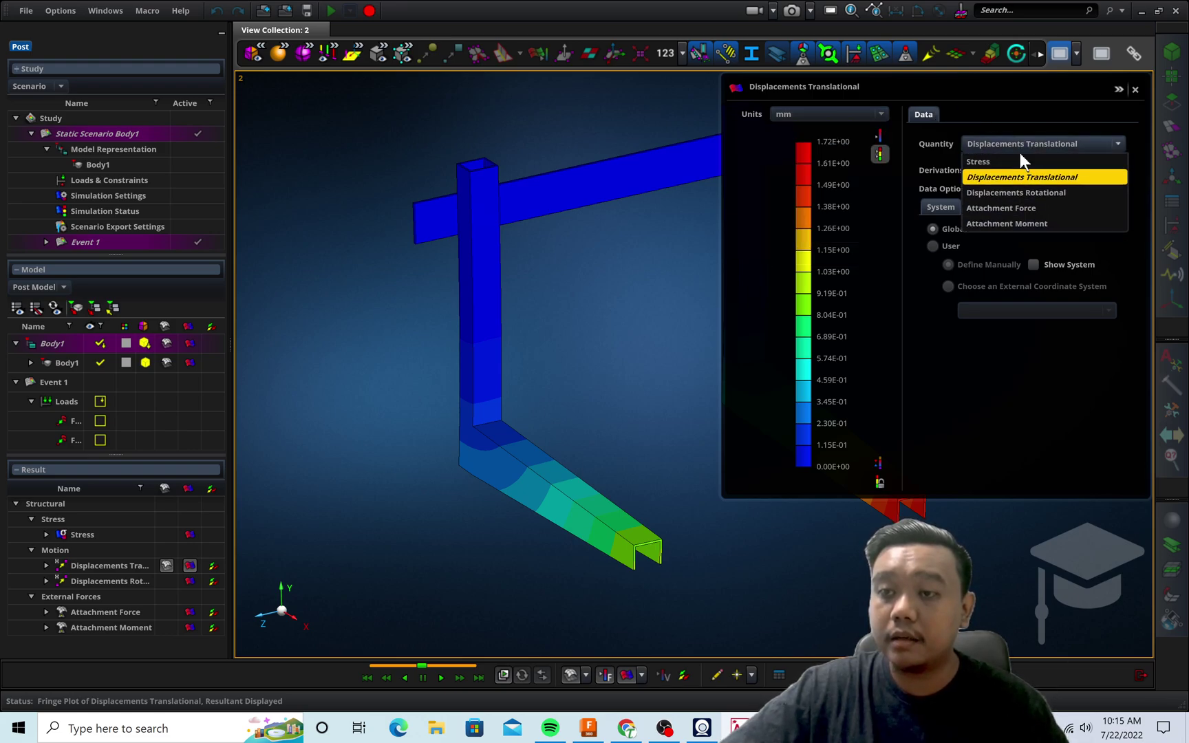
click(1003, 163)
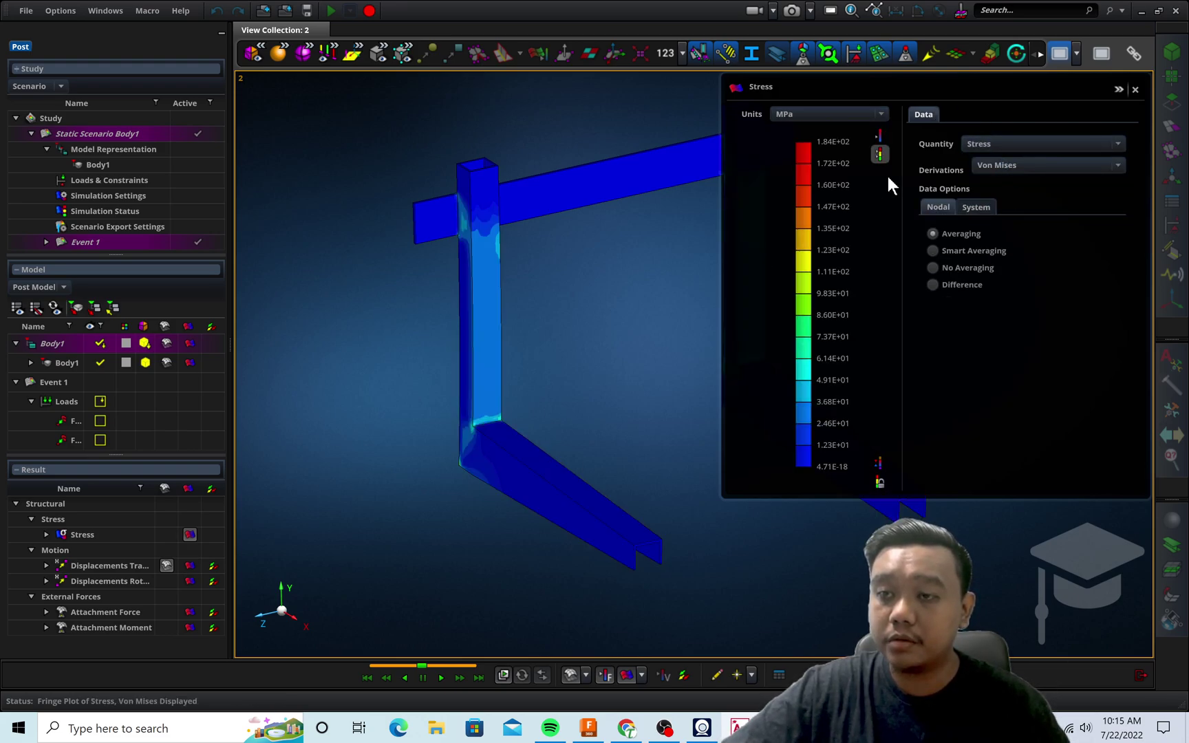
click(1042, 172)
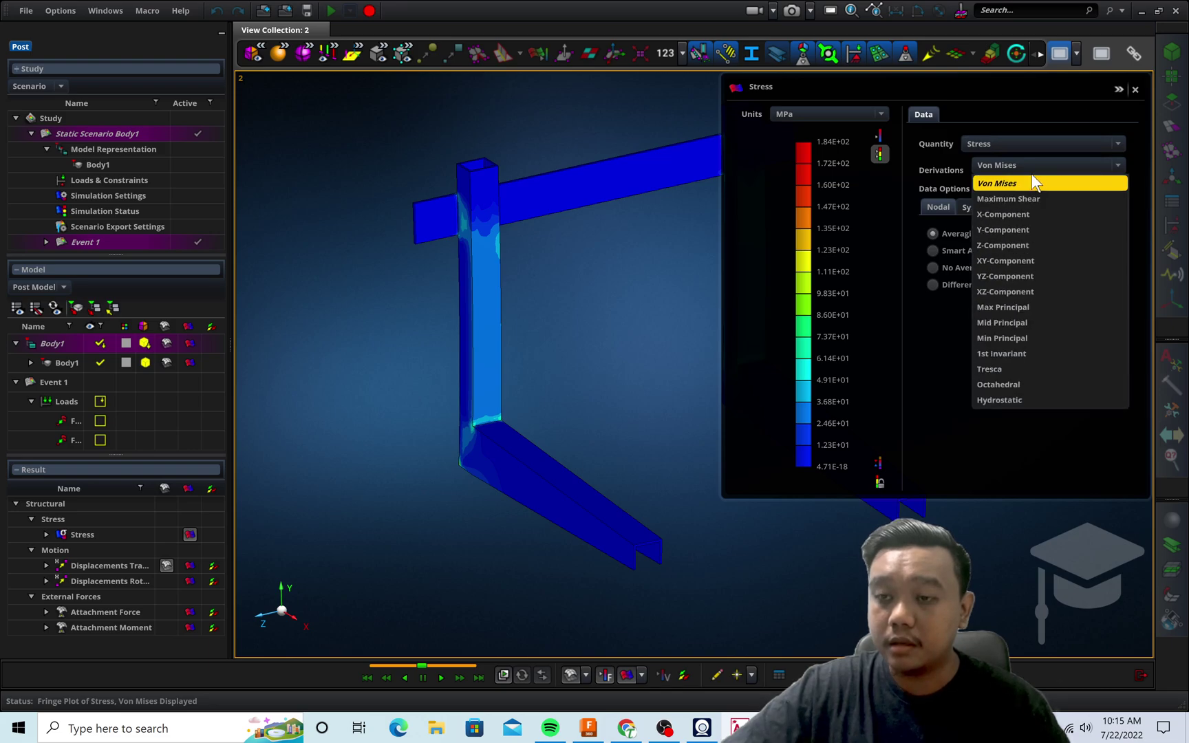
click(1019, 307)
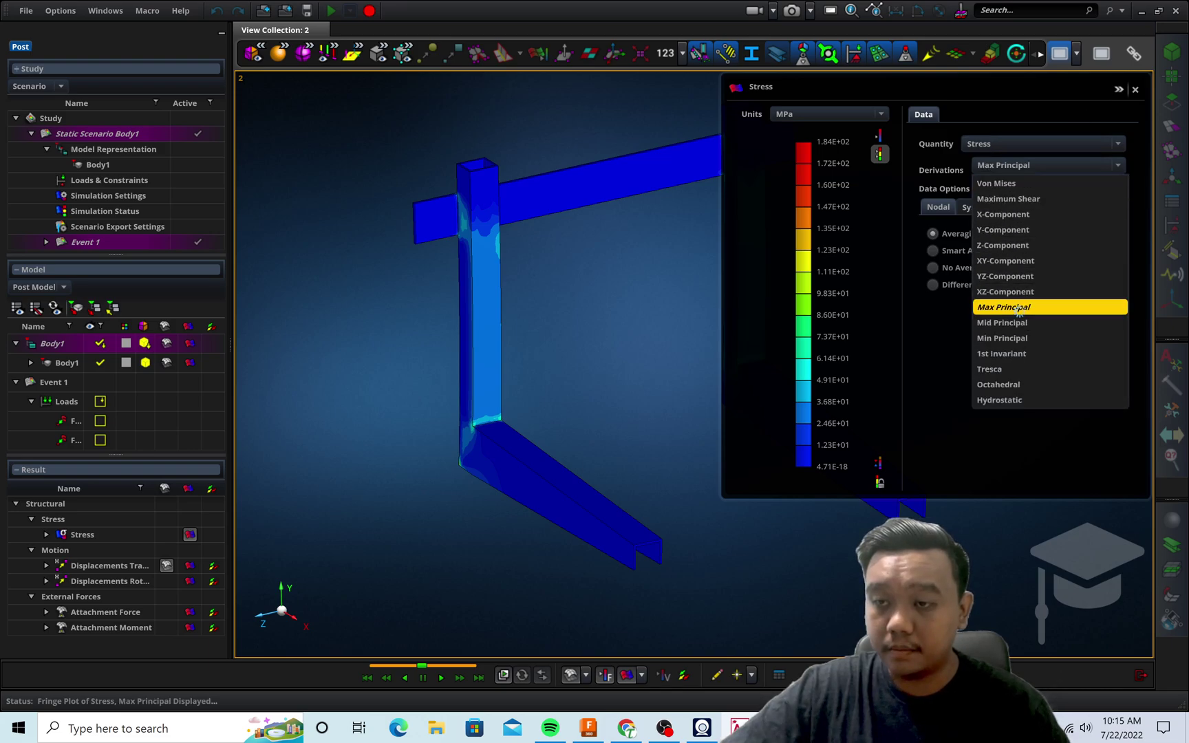
click(1119, 92)
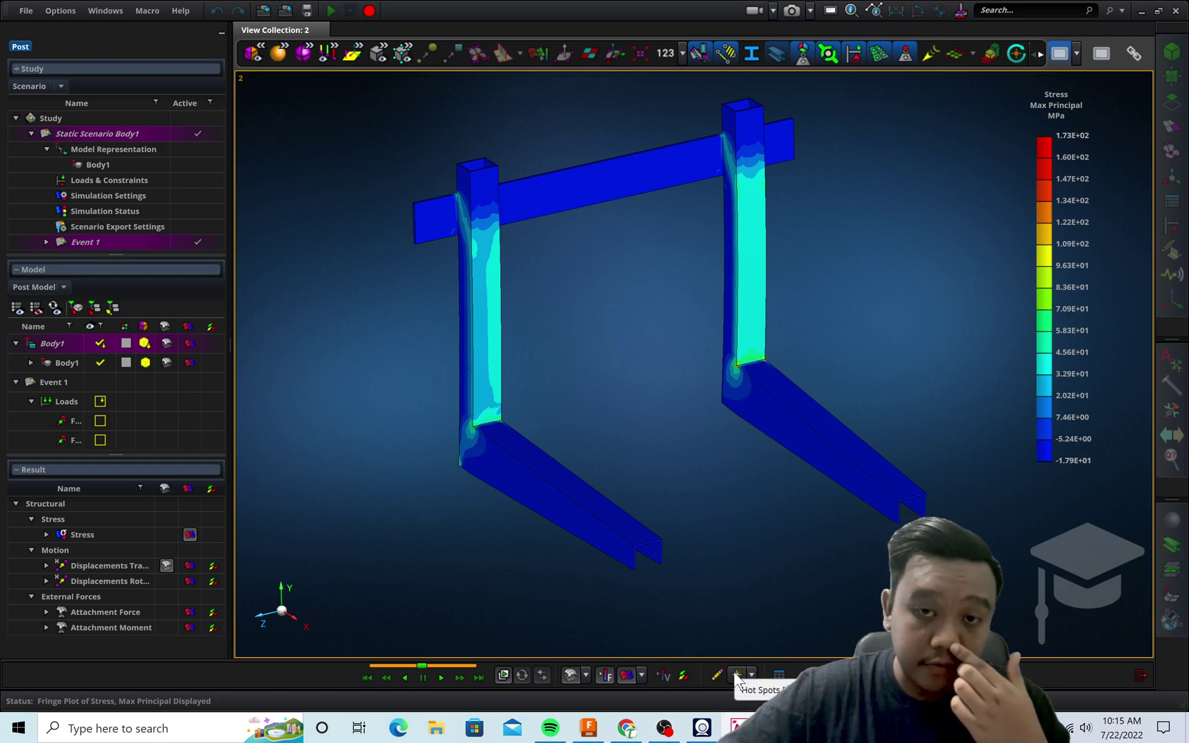
Turn on hotspot labels and move the 1.68E+2 MPa label to the lower left.
click(735, 674)
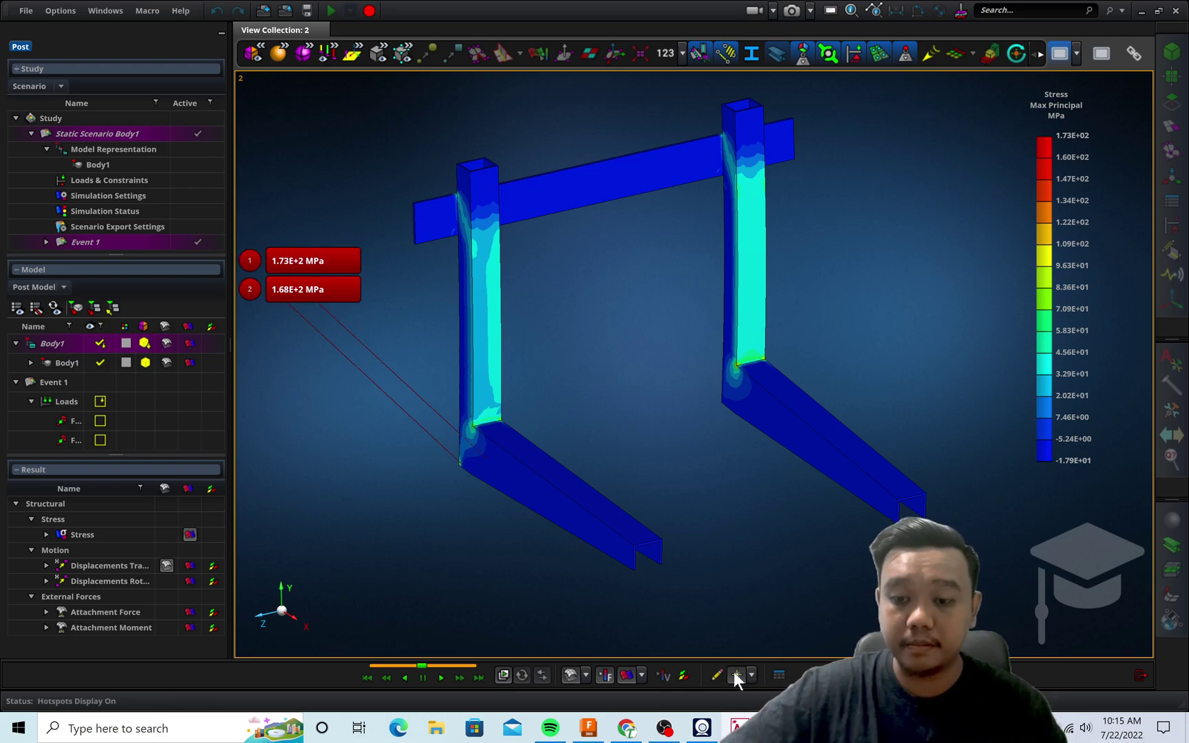
drag(246, 294, 239, 539)
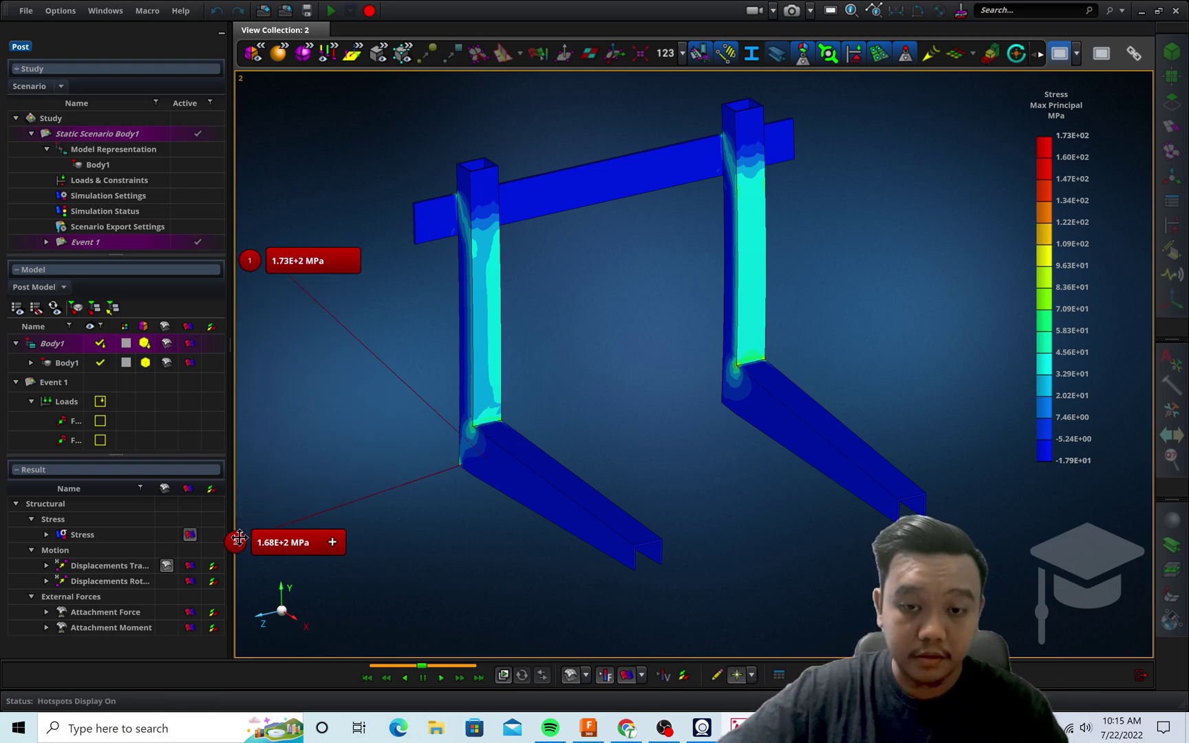
middle_drag(599, 463, 656, 460)
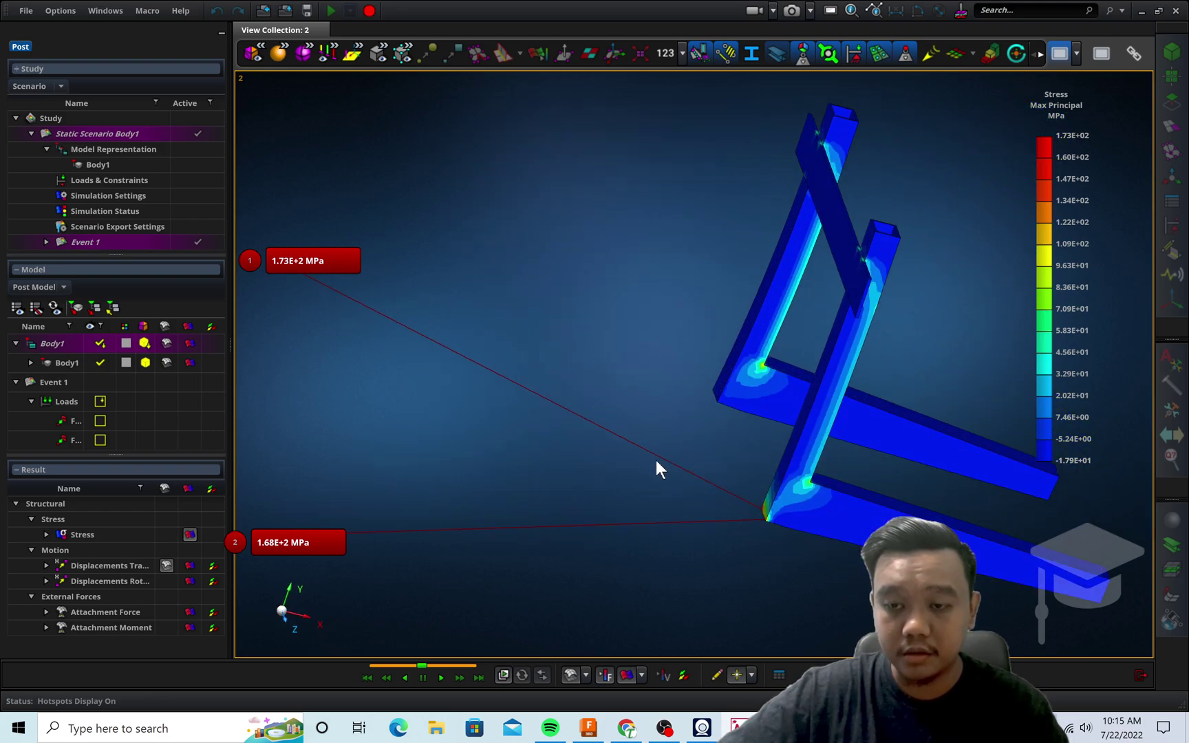
Raise the hotspot Range from 2 to 8 labels.
click(752, 675)
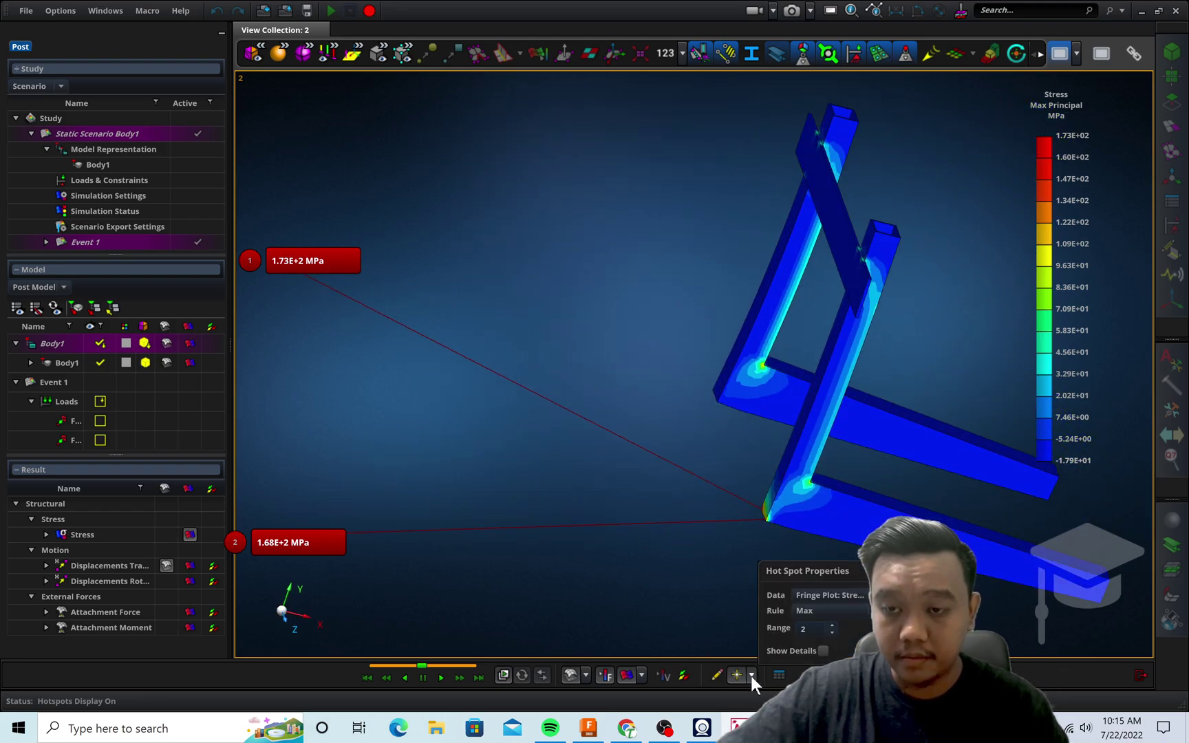
click(832, 626)
click(833, 625)
mouse_move(659, 449)
middle_down()
mouse_move(701, 433)
mouse_move(661, 435)
middle_up()
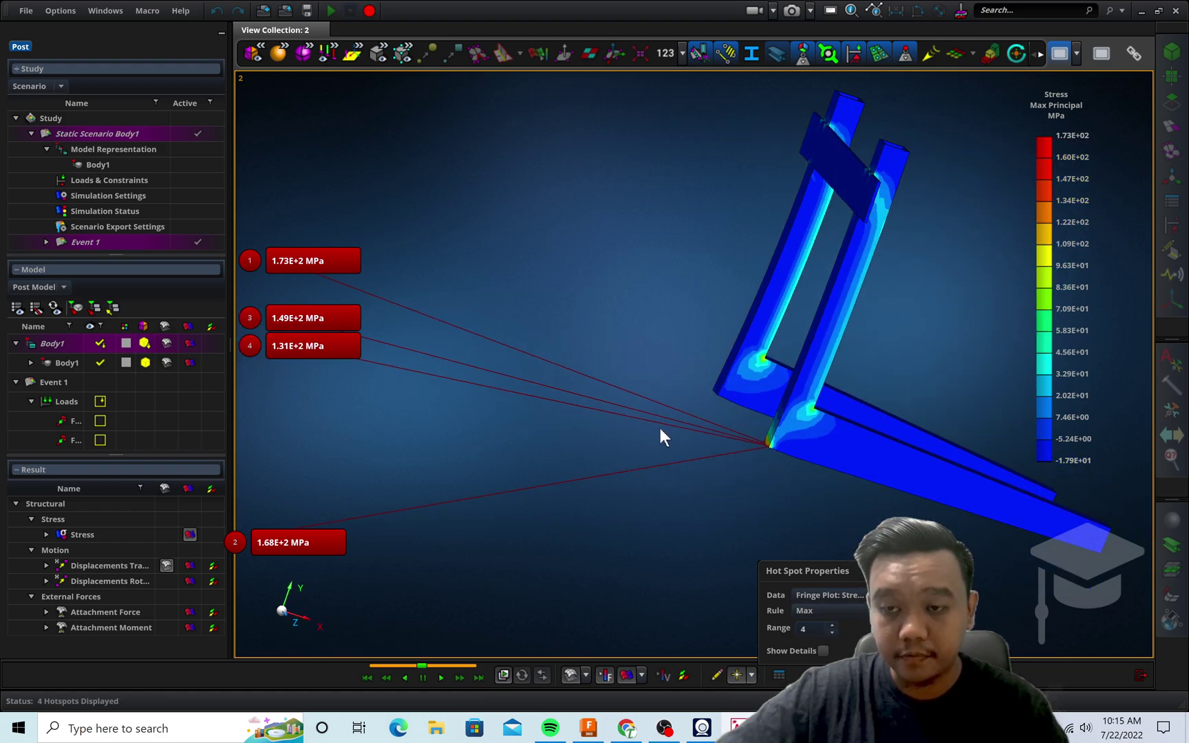
click(833, 626)
click(833, 625)
click(833, 625)
click(833, 626)
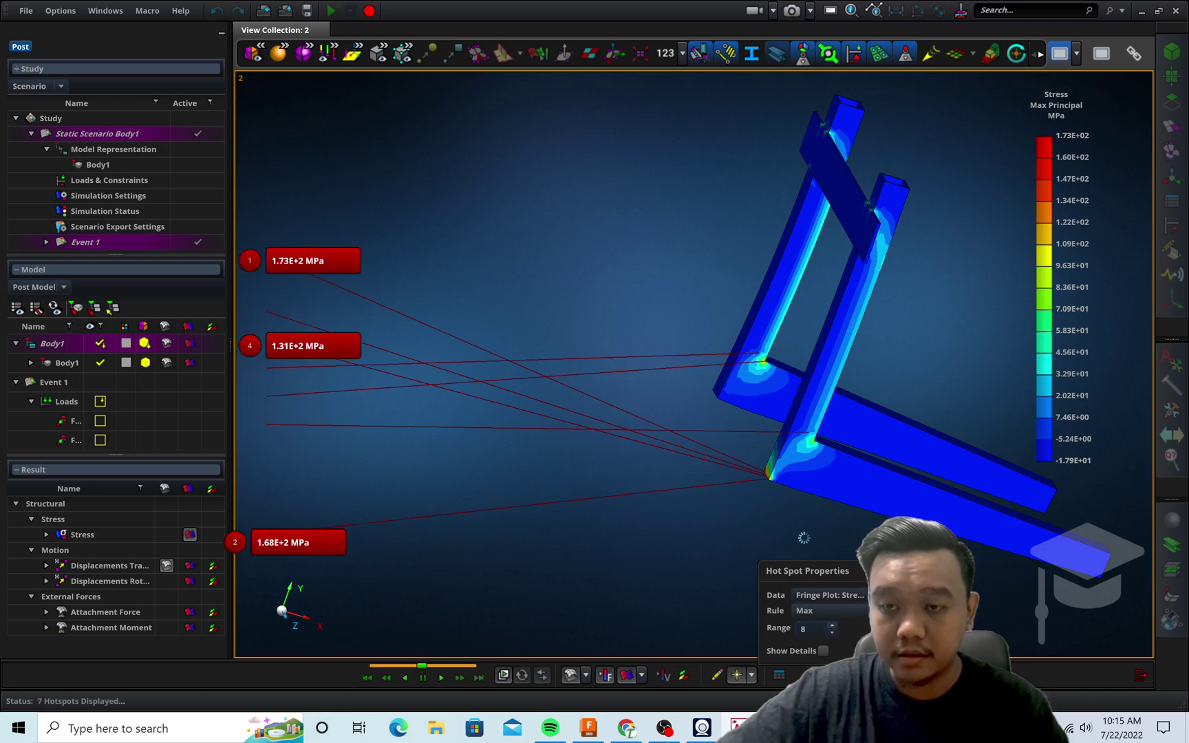
middle_drag(674, 475, 738, 466)
Move the 1.73E+2 MPa label below the bracket.
drag(251, 261, 407, 615)
middle_drag(689, 462, 694, 470)
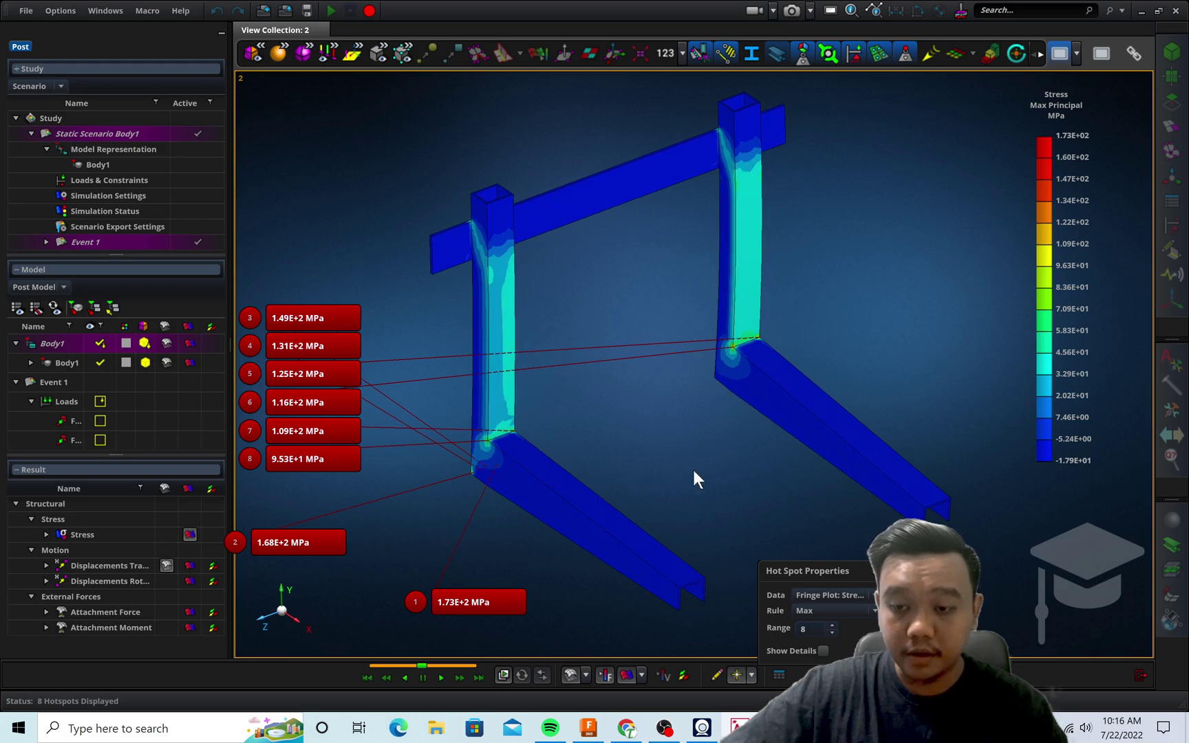
click(839, 608)
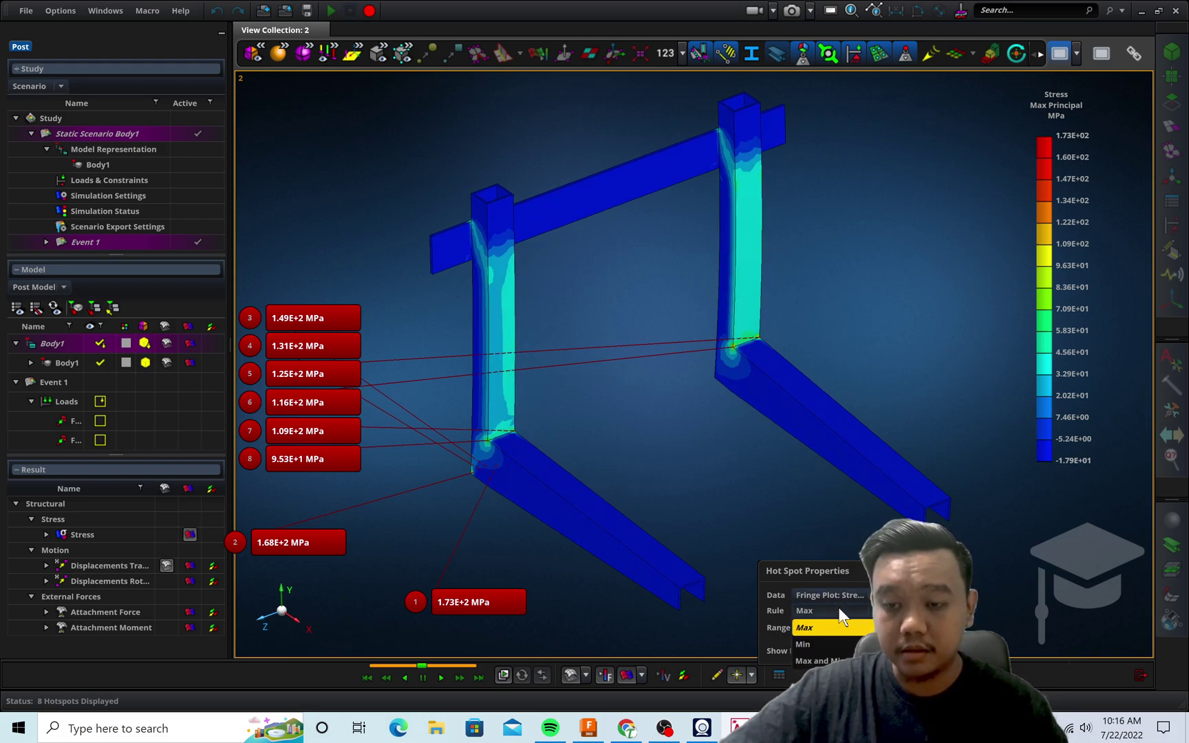
Set the hotspot rule to Min and place the -1.79E+1 MPa label by the top beam.
click(825, 645)
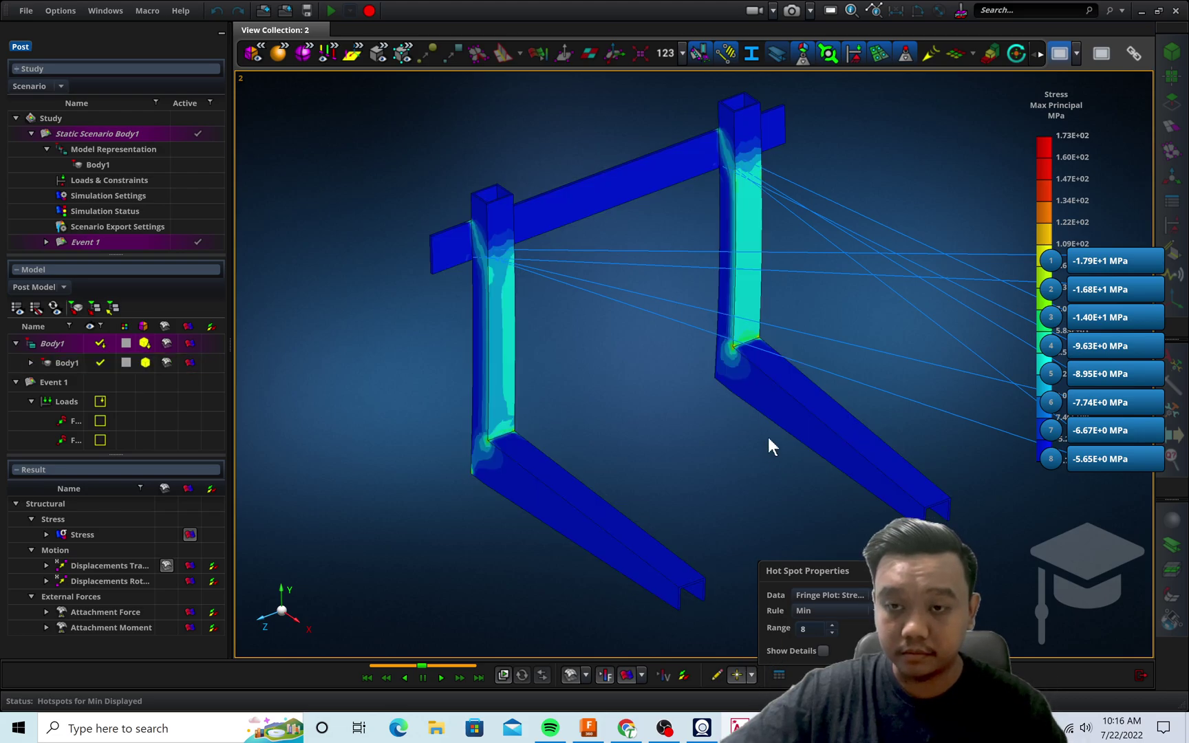
mouse_move(768, 437)
ctrl+mouse_down()
mouse_move(768, 420)
mouse_move(822, 417)
mouse_move(753, 435)
ctrl+mouse_up()
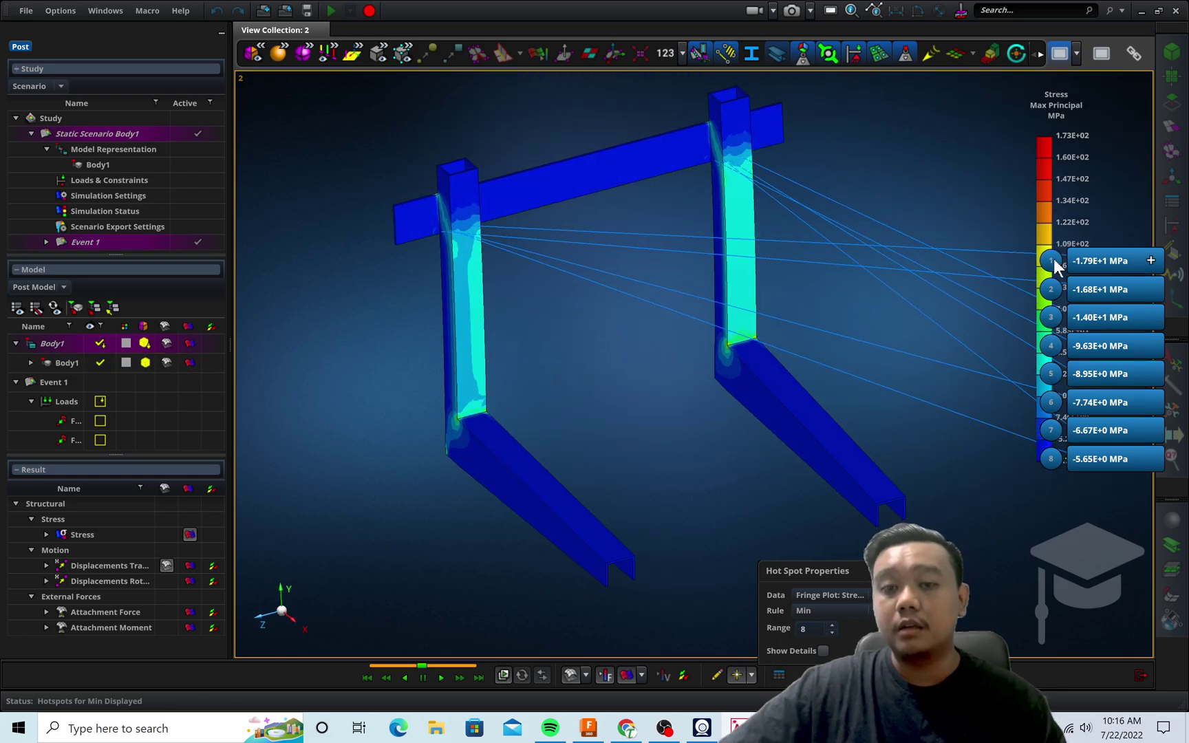
drag(1056, 265, 589, 154)
Move the -1.68E+1, -1.40E+1 and -7.74E+0 MPa labels to the left, top right and lower left.
drag(1051, 290, 285, 351)
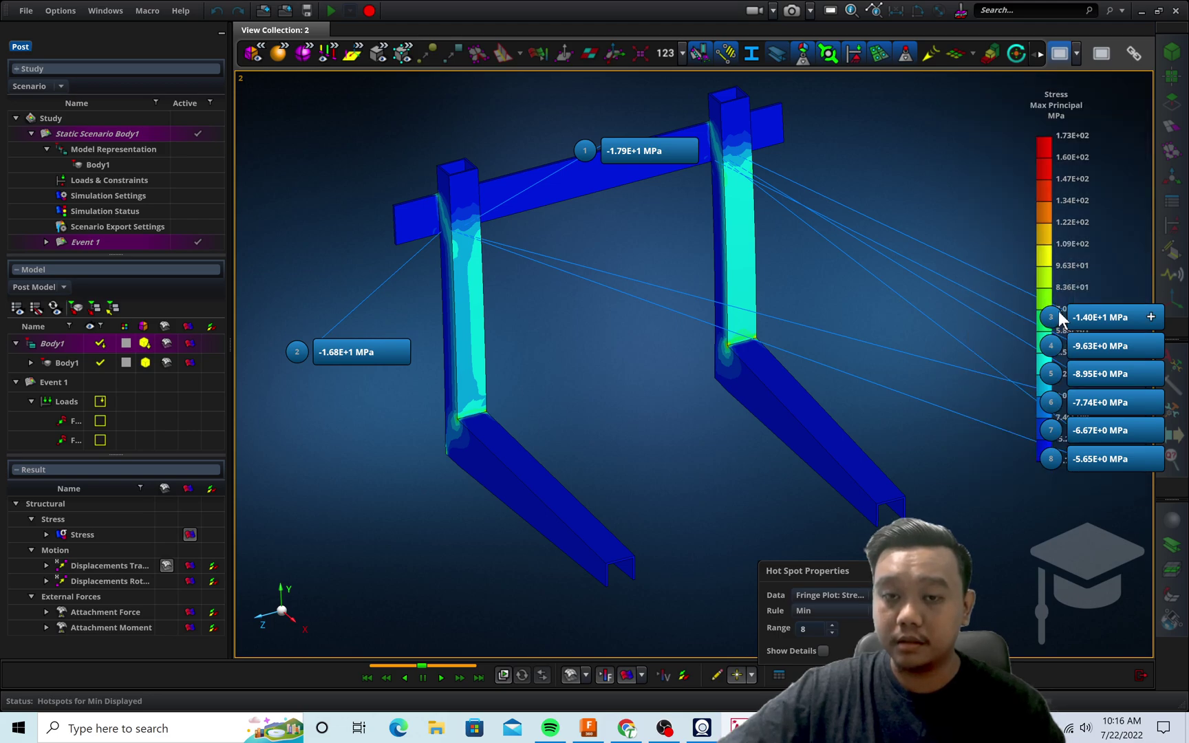
drag(1053, 316, 926, 142)
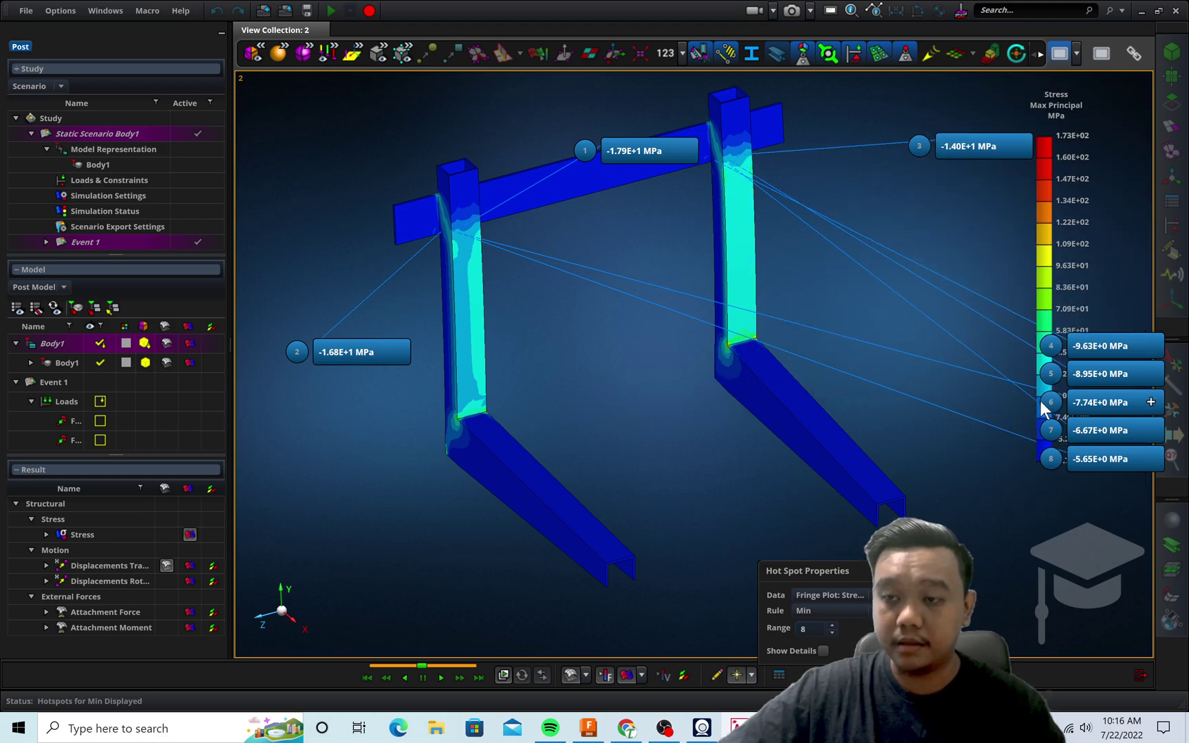
drag(1049, 406, 282, 480)
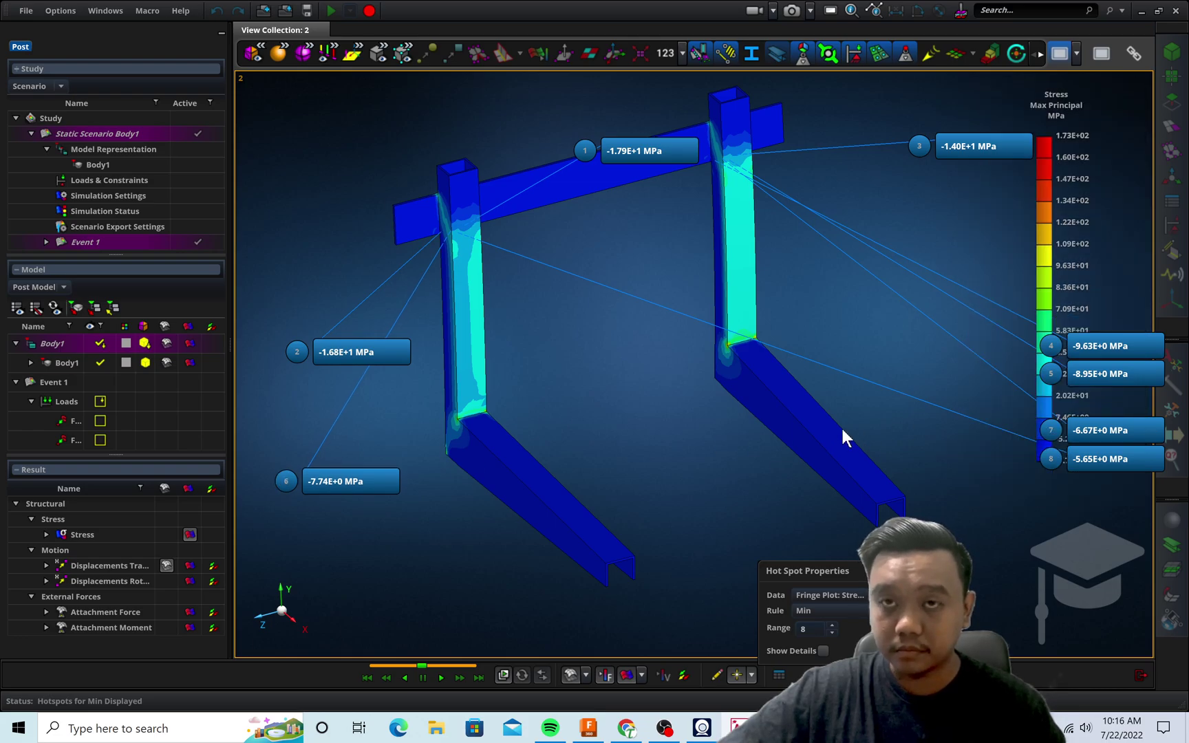